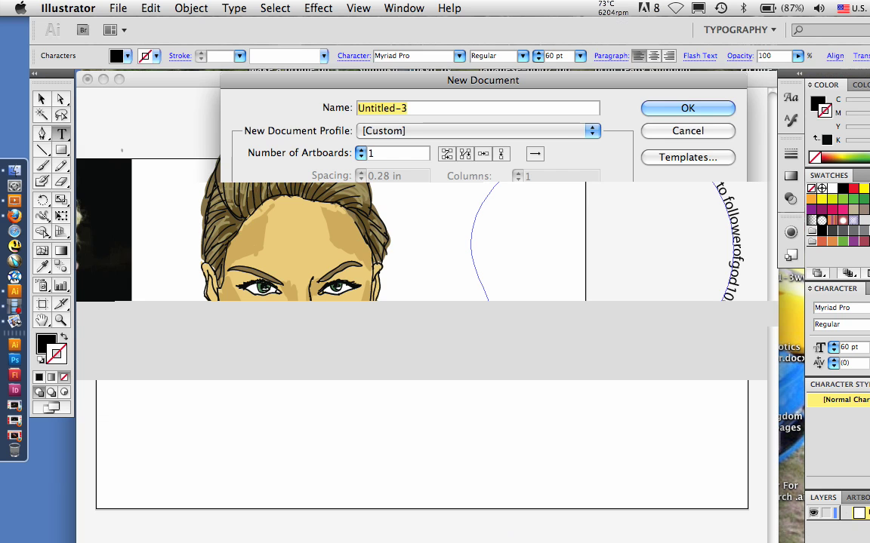
Step: Create a new one-artboard document and paste the copied Breaking Bad poster image into it
key("Return")
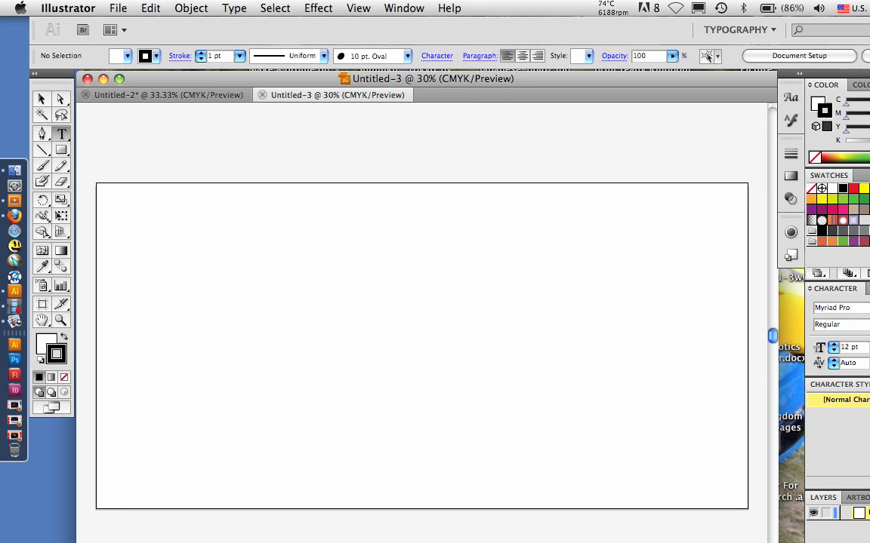
left_click(118, 9)
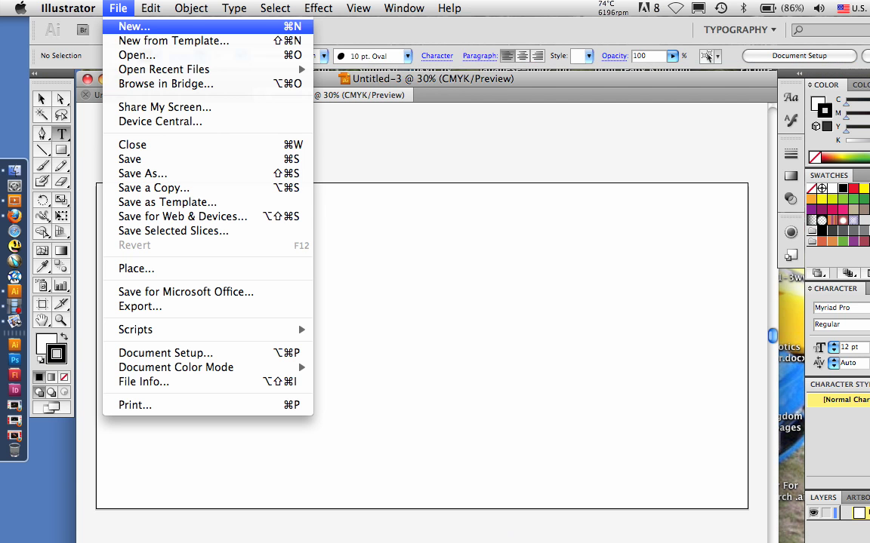
left_click(135, 26)
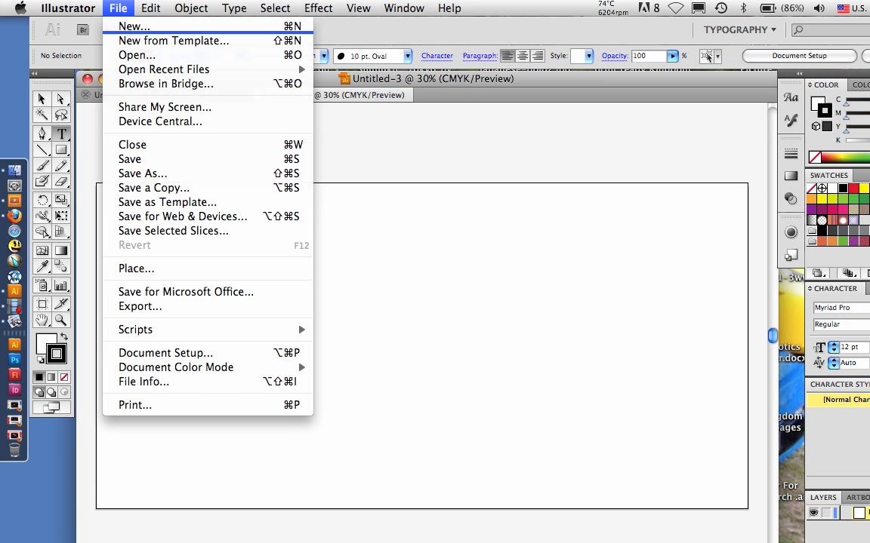
mouse_move(150, 8)
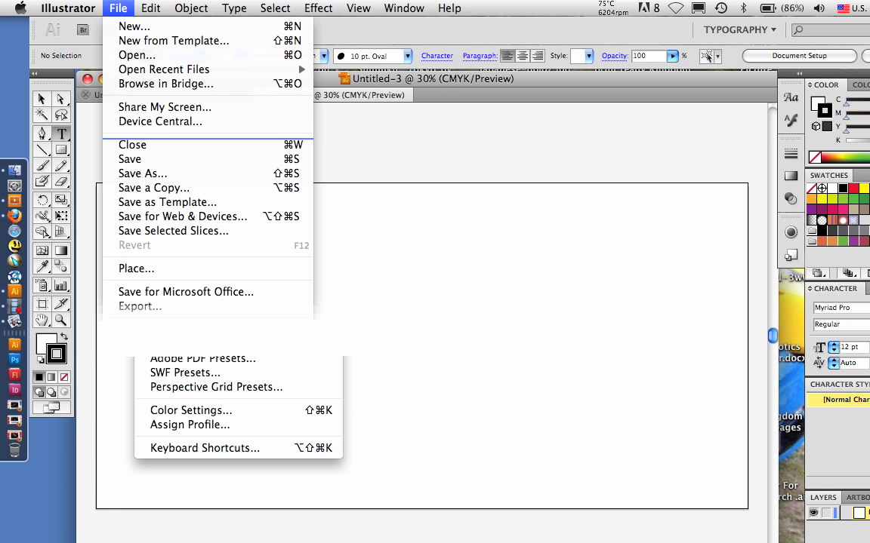
key("super+v")
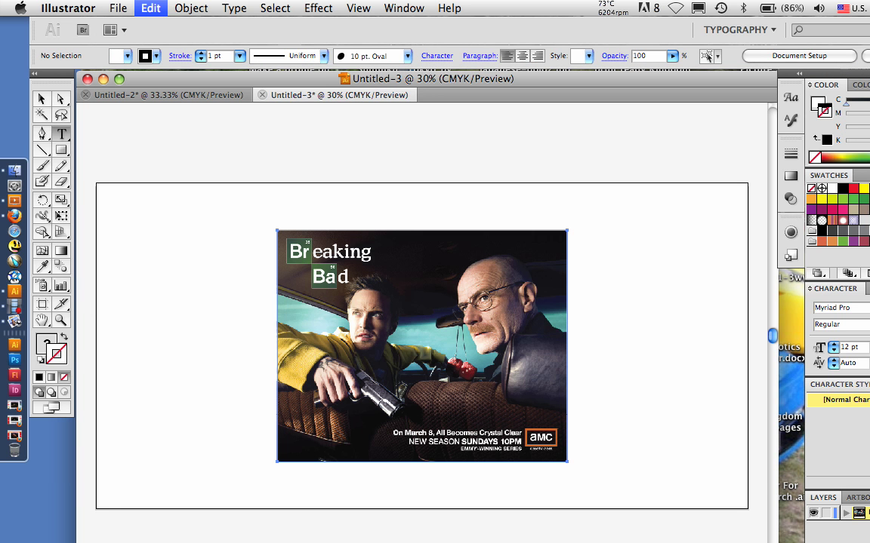
Step: Move the poster so it overhangs the artboard's left edge and enlarge it until the bald man's head is prominent
key("v")
scroll(422, 325, "down", 5)
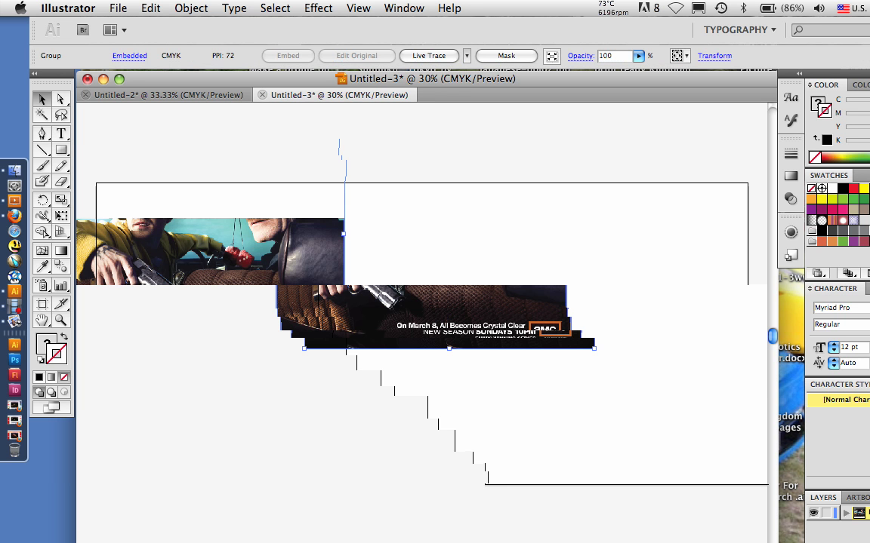
scroll(422, 325, "right", 5)
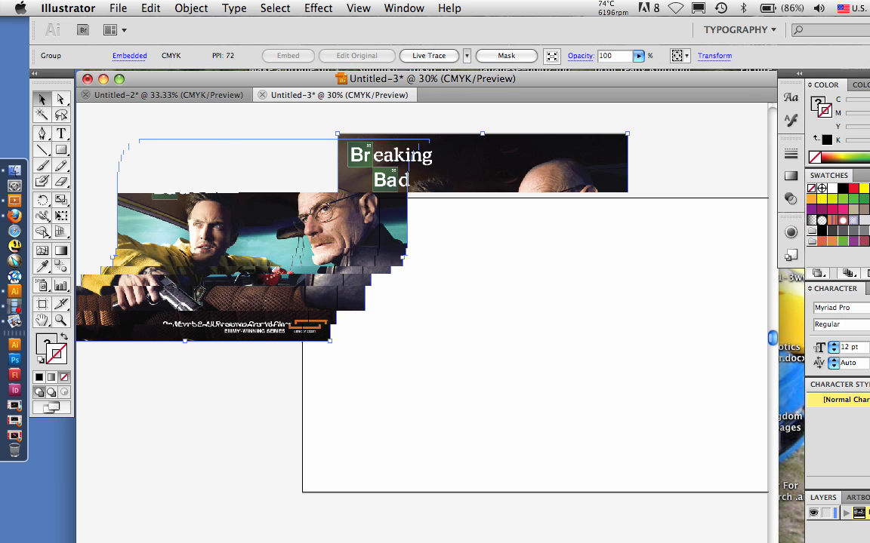
left_click_drag(329, 341, 485, 465)
scroll(422, 325, "right", 5)
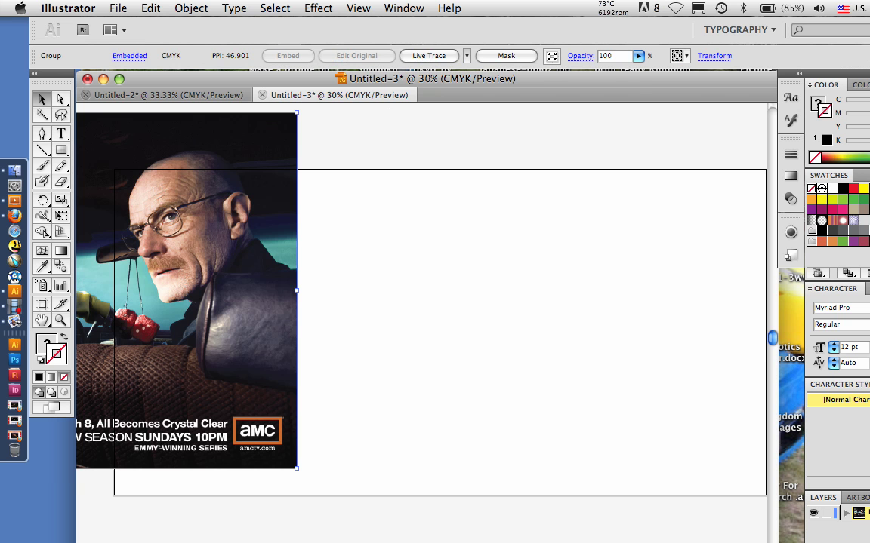
Step: Set the poster's opacity to 70% and rotate the poster slightly clockwise
left_click_drag(638, 56, 596, 69)
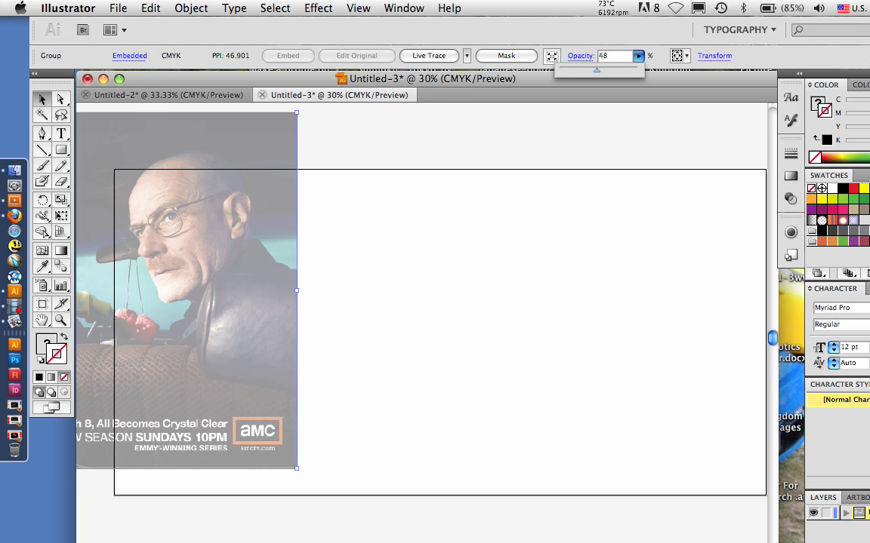
left_click_drag(596, 69, 607, 69)
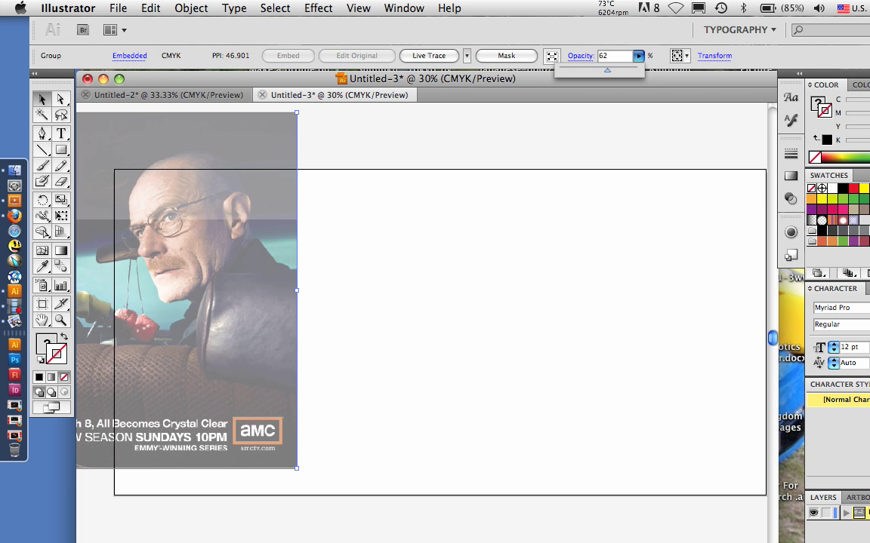
left_click_drag(607, 69, 606, 69)
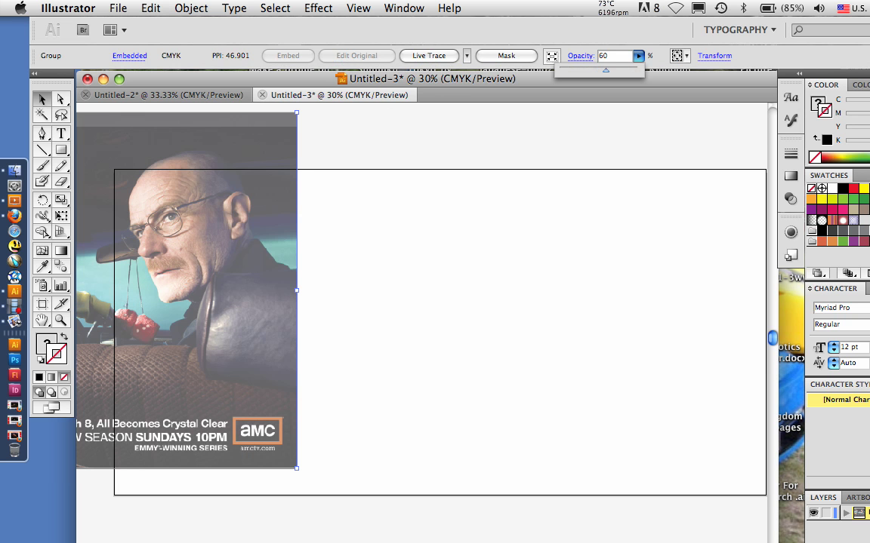
left_click_drag(605, 69, 612, 70)
left_click_drag(301, 473, 262, 513)
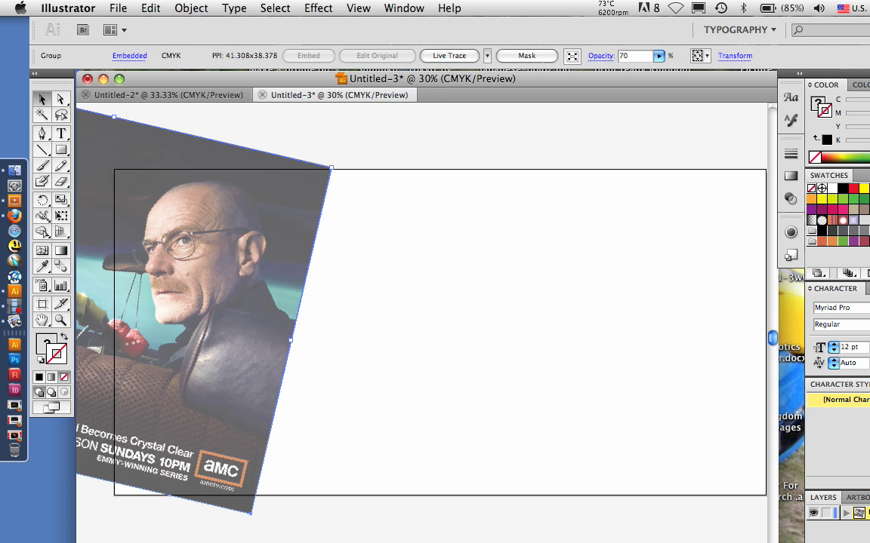
Step: Draw two long horizontal guide lines from the photo across the artboard, one near the man's chin and one near the top of his head
key("backslash")
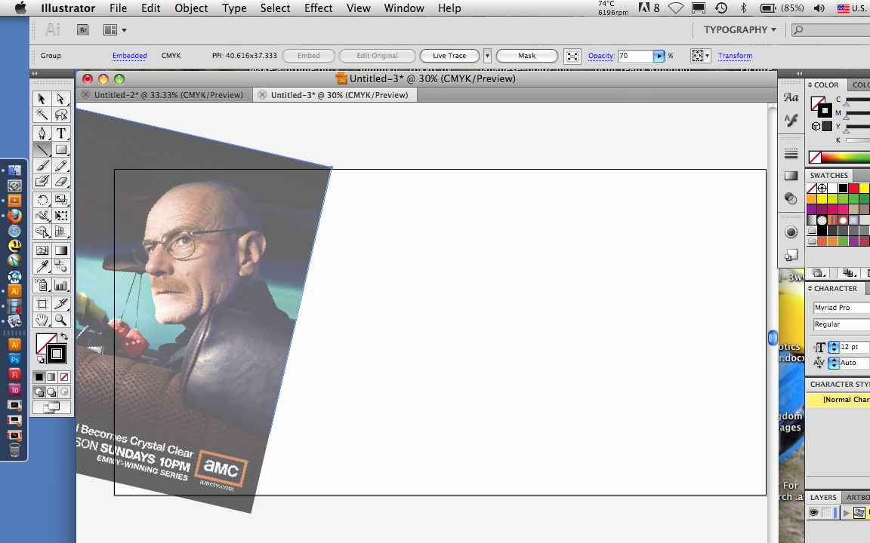
left_click_drag(89, 324, 644, 324)
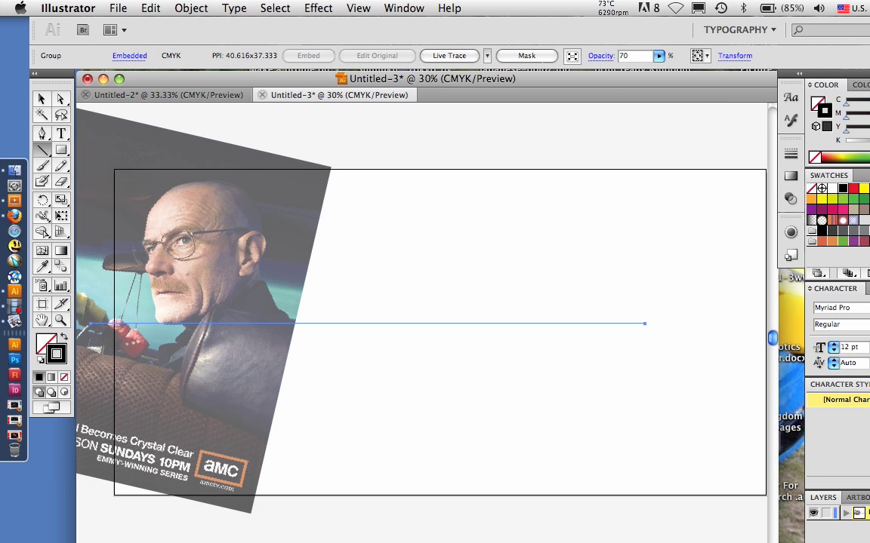
left_click_drag(81, 183, 643, 183)
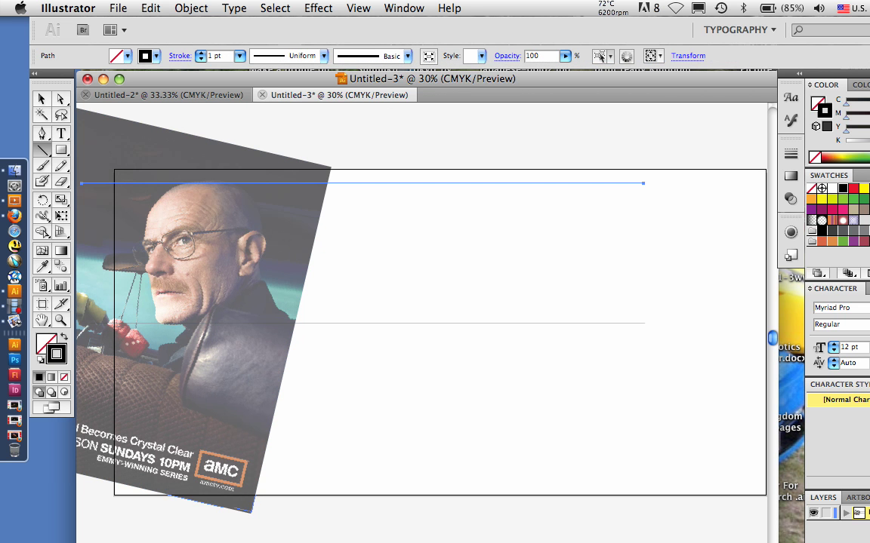
Step: Undo the poster's slight shift and rotate it further clockwise to bring the man's face more upright
key("v")
left_click_drag(219, 302, 220, 300)
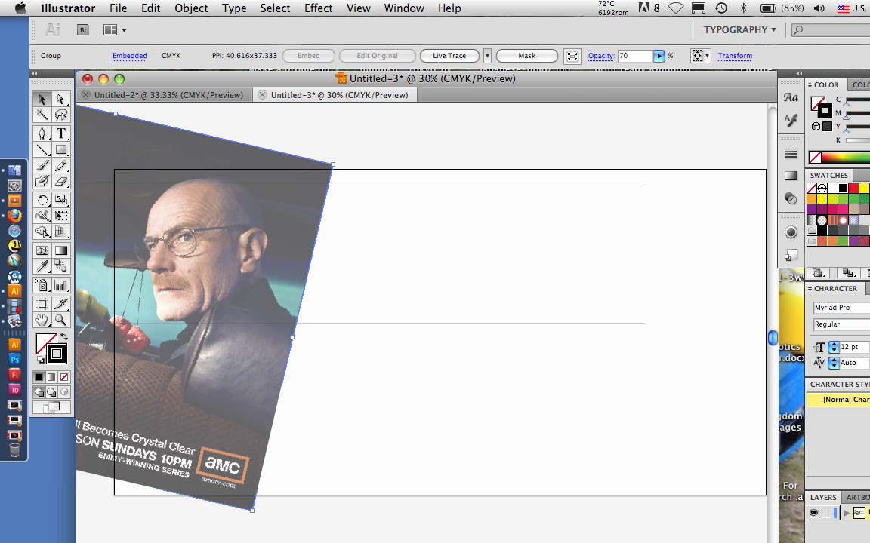
key("super+z")
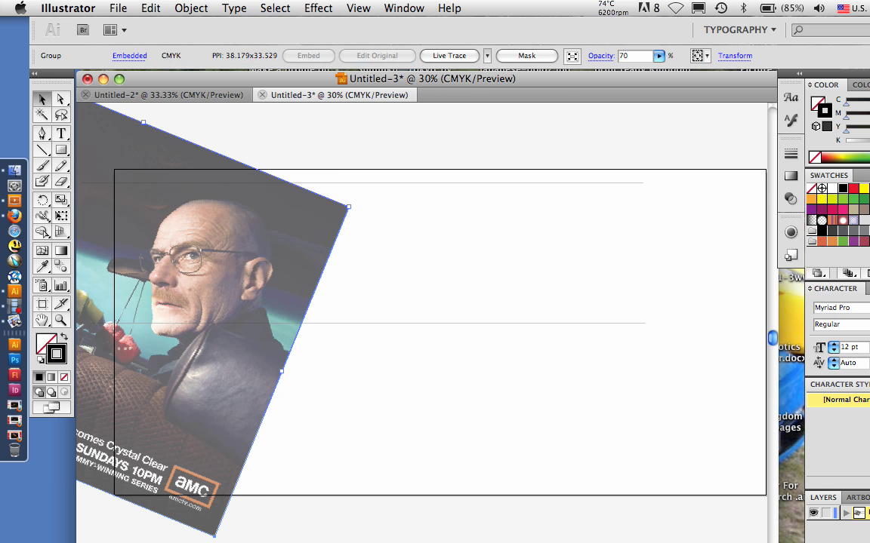
Step: Draw two horizontal guide lines across the artboard, marking the upper and lower limits of the man's eyes
key("backslash")
left_click_drag(114, 255, 596, 255)
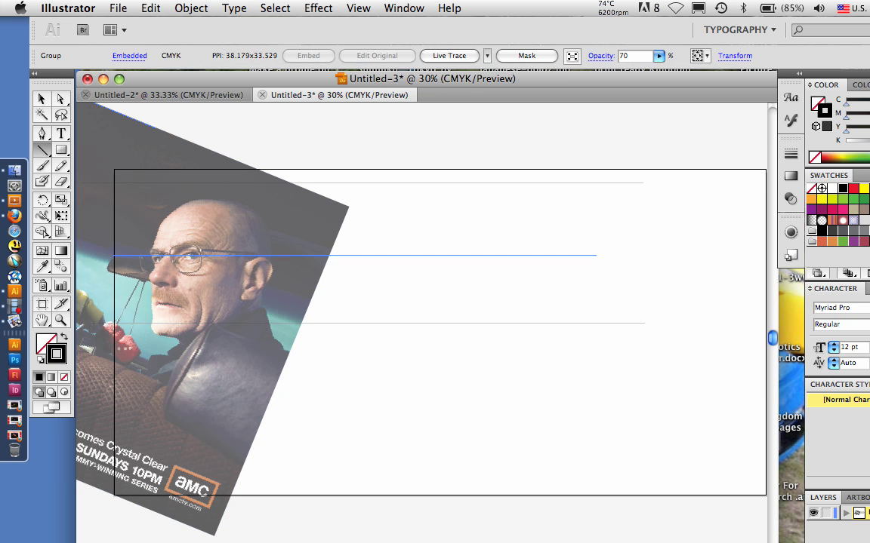
left_click_drag(596, 255, 707, 253)
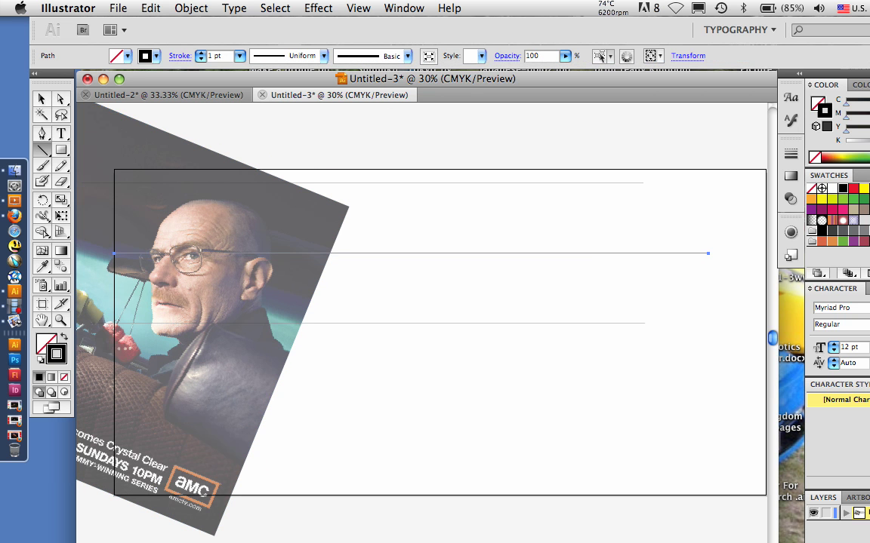
key("v")
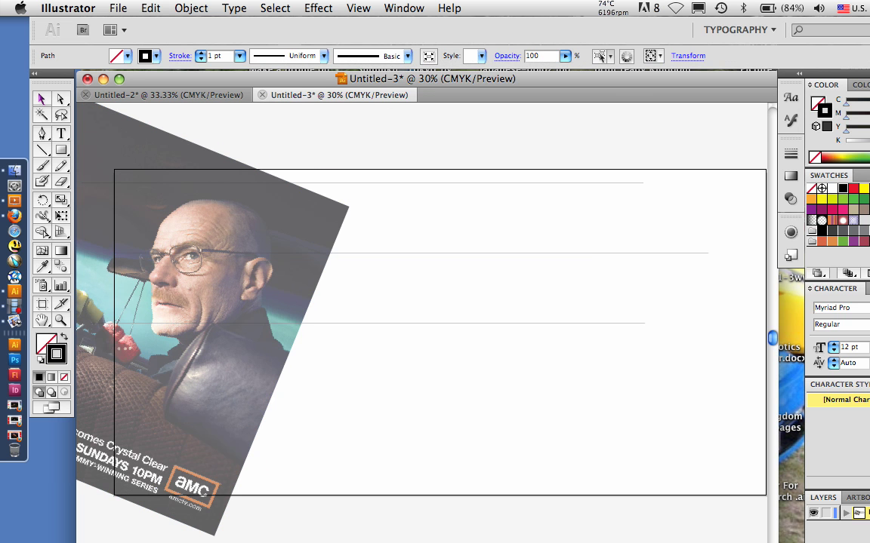
key("backslash")
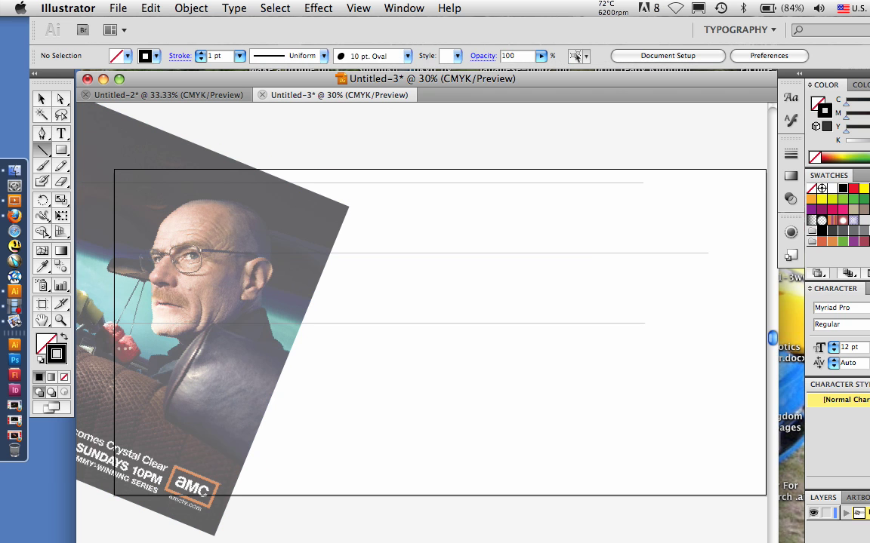
left_click_drag(155, 262, 708, 262)
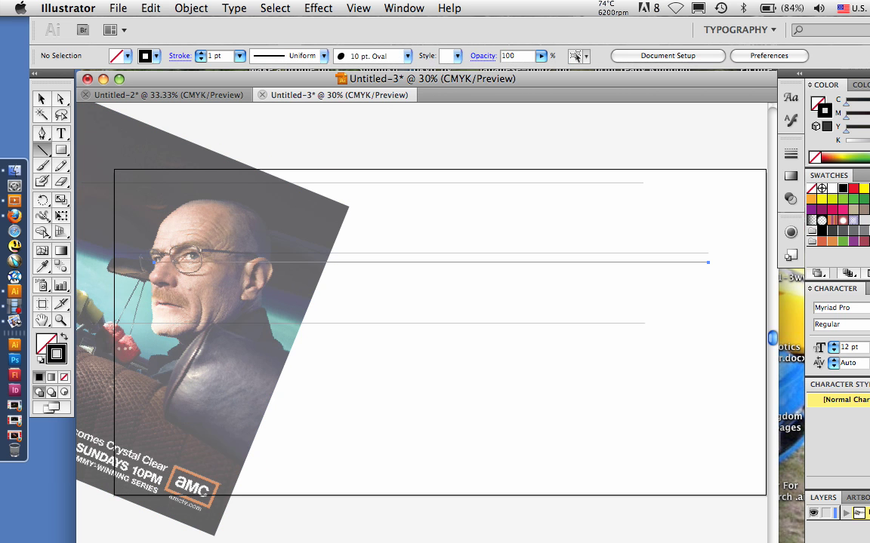
key("super+shift+a")
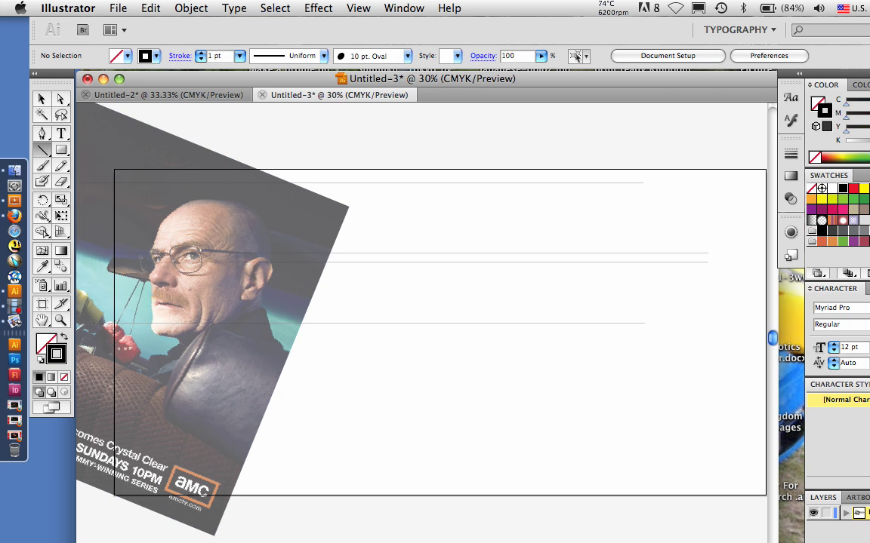
Step: Draw three horizontal guide lines across the artboard, at the base of the man's nose and at his upper and lower lips
left_click_drag(147, 286, 708, 286)
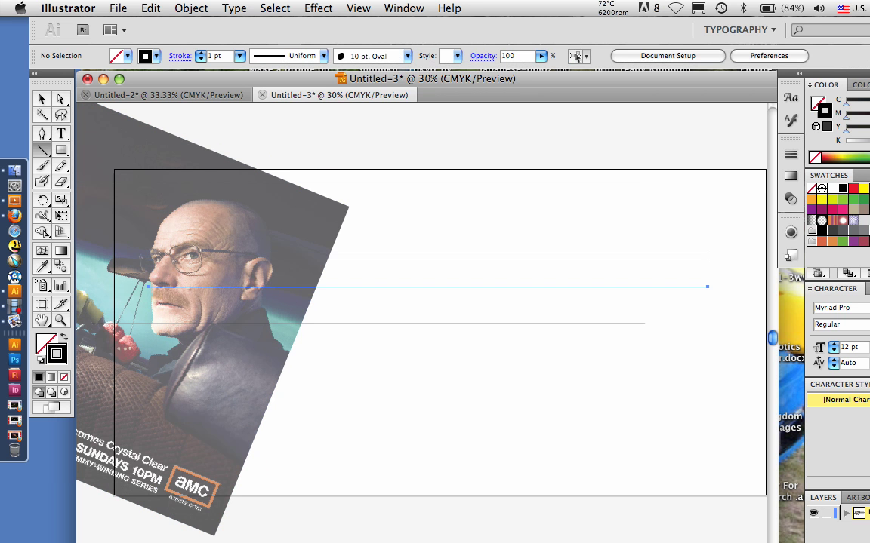
left_click_drag(155, 301, 680, 301)
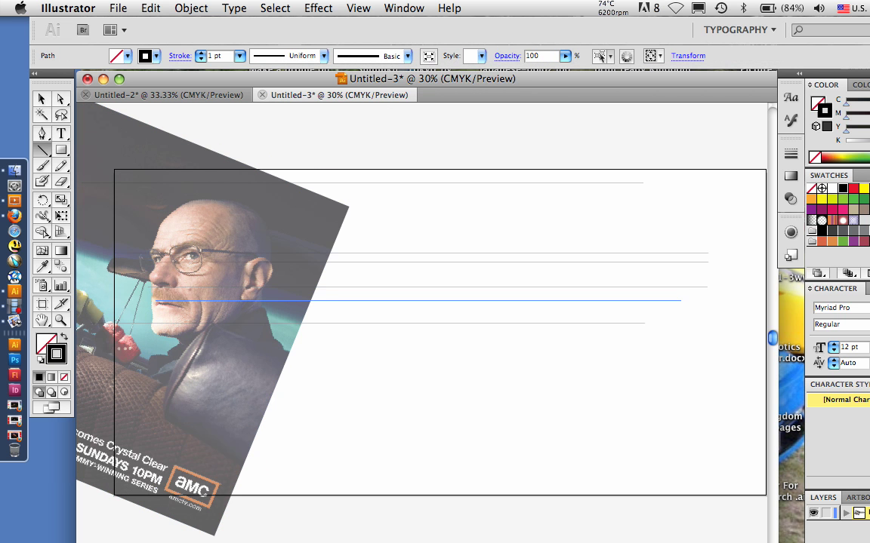
left_click_drag(681, 300, 704, 300)
left_click_drag(157, 307, 268, 307)
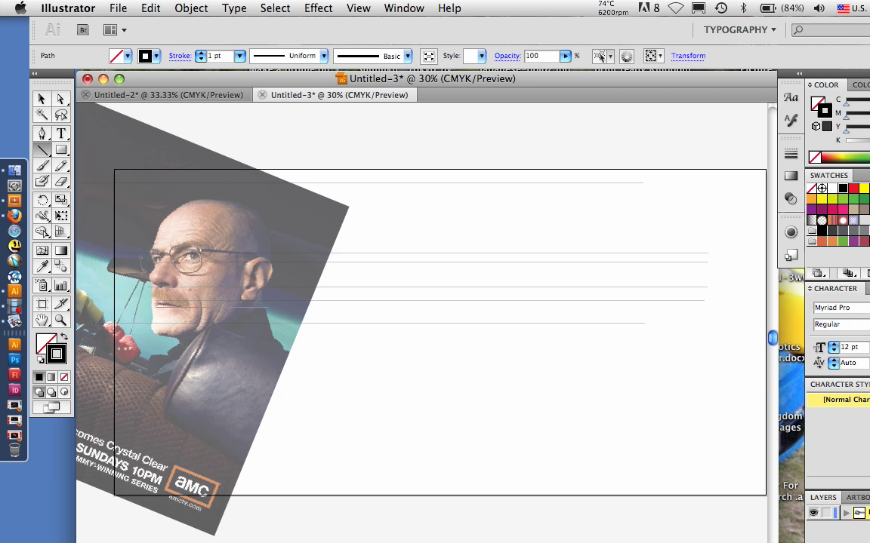
left_click_drag(155, 307, 705, 306)
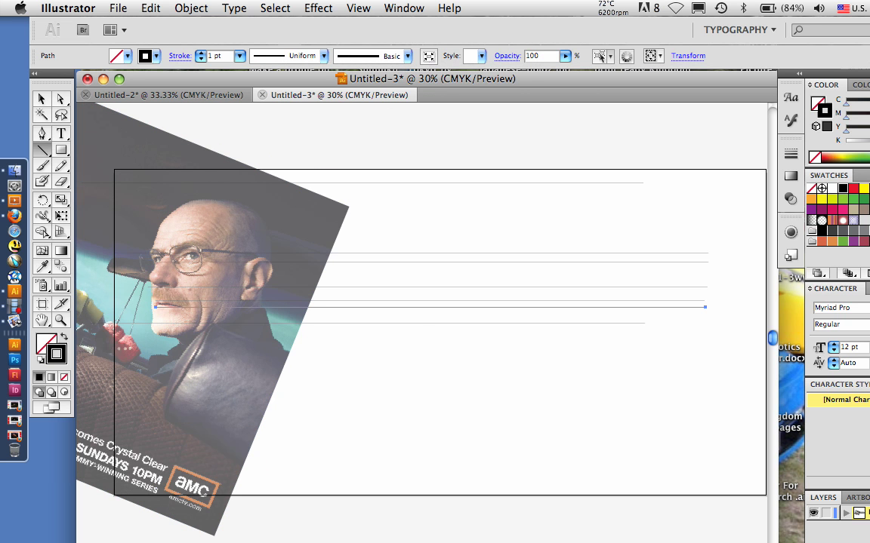
Step: Lower the bottom guide line to the man's chin and the top guide line to the crown of his head
key("v")
left_click_drag(520, 323, 526, 336)
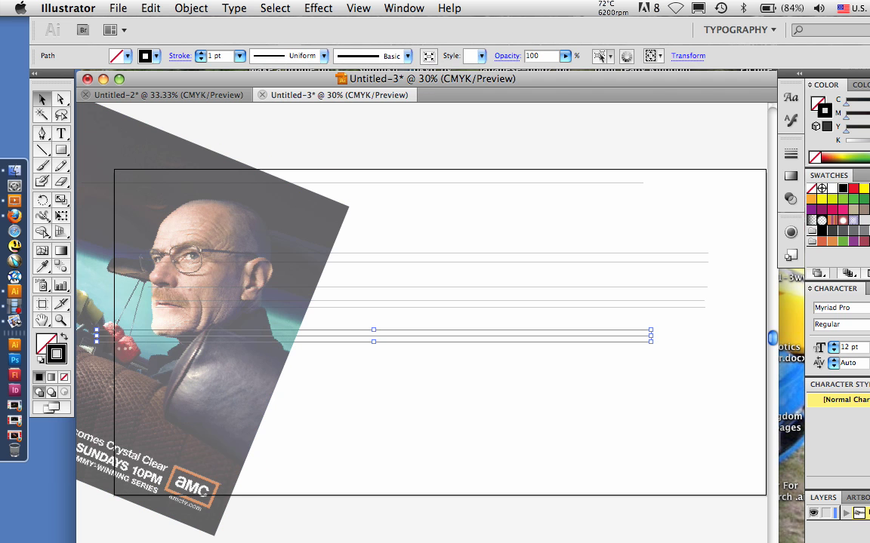
key("super+shift+a")
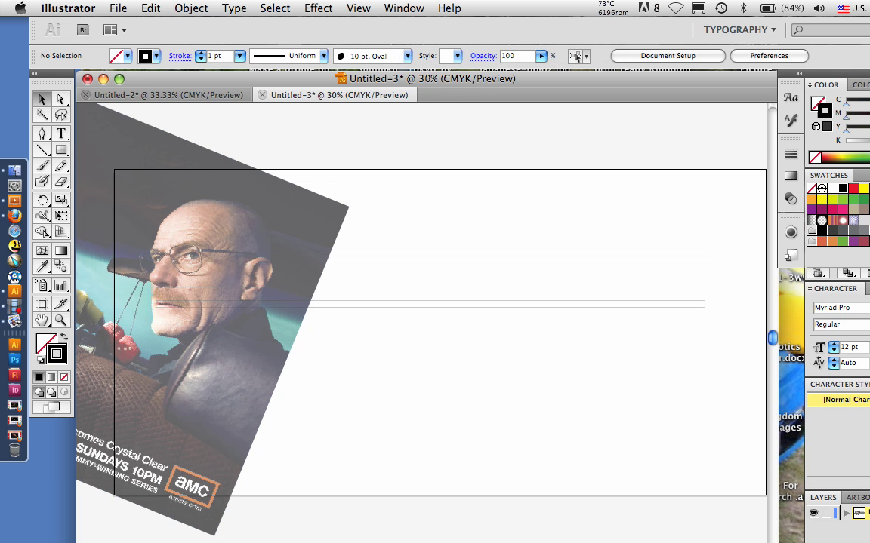
left_click_drag(498, 182, 500, 201)
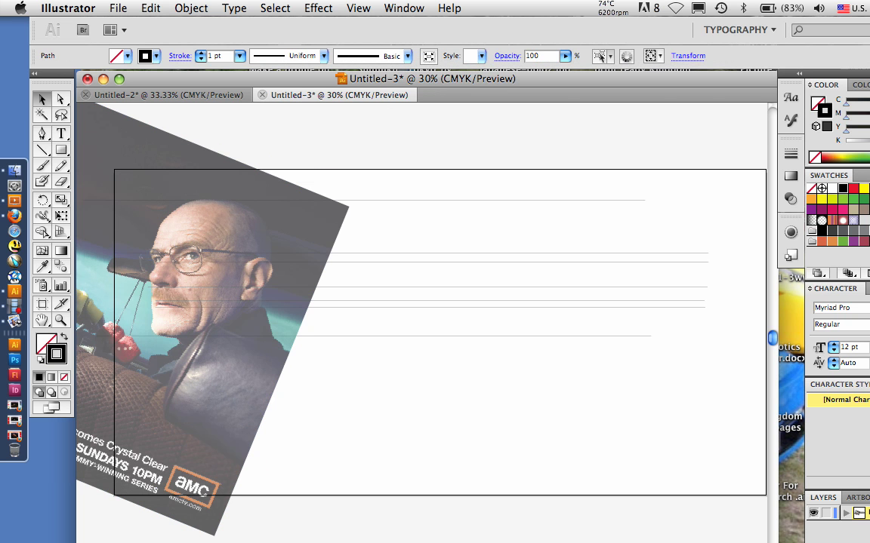
key("super+shift+a")
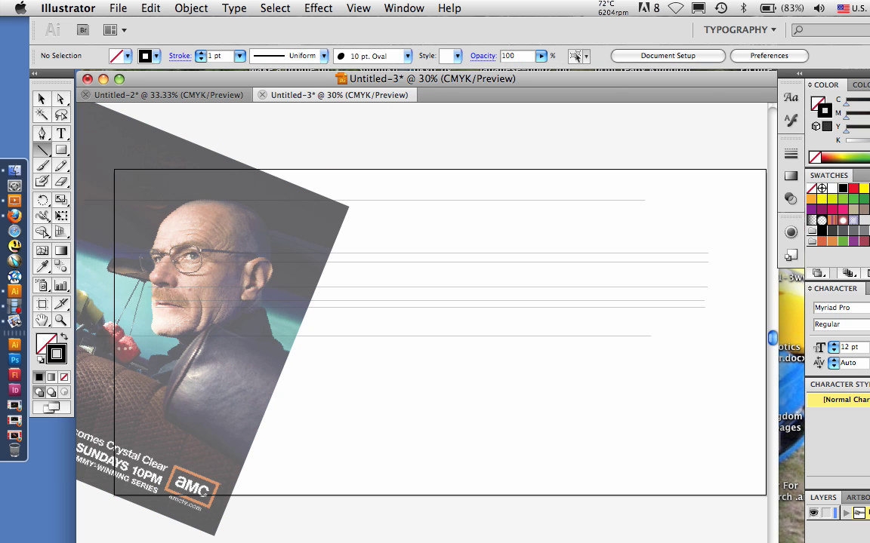
Step: Draw a horizontal guide line through the middle of the eyes and a vertical one placed against the ear's back edge
left_click_drag(111, 258, 708, 258)
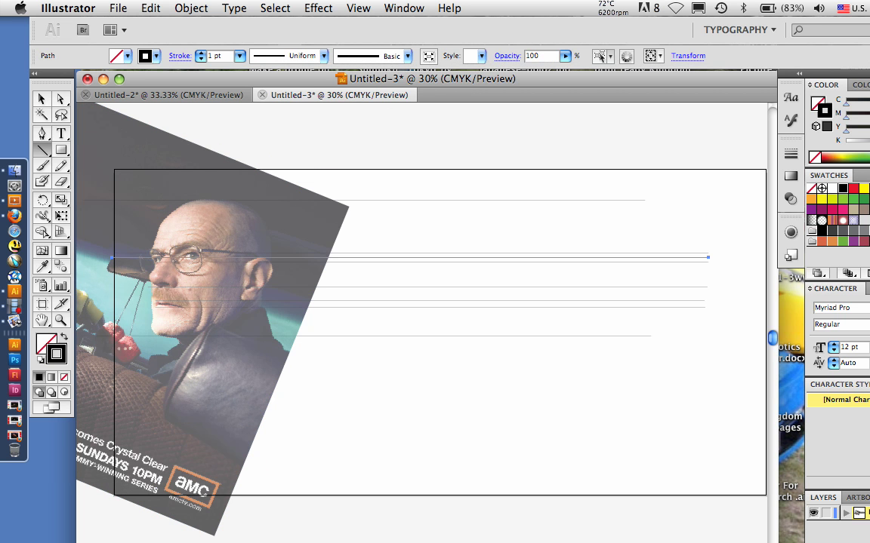
left_click_drag(265, 132, 265, 417)
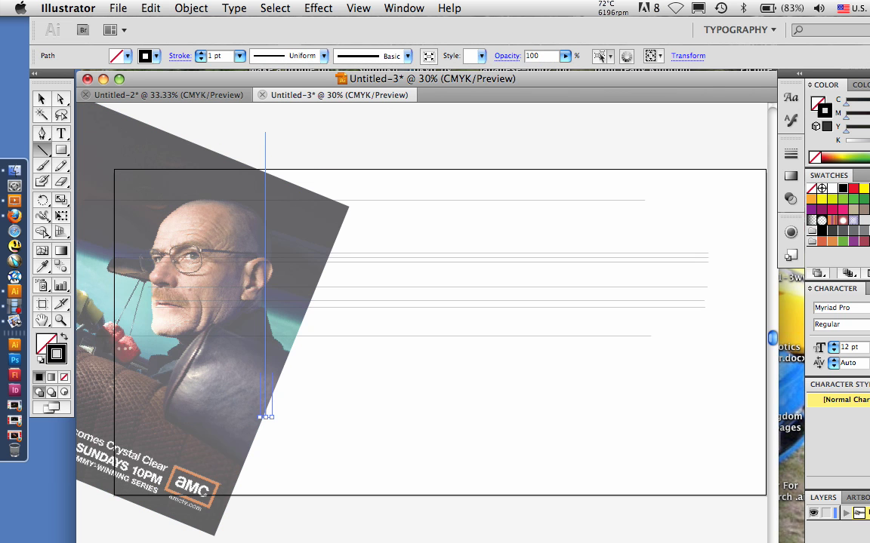
key("v")
left_click_drag(264, 275, 272, 274)
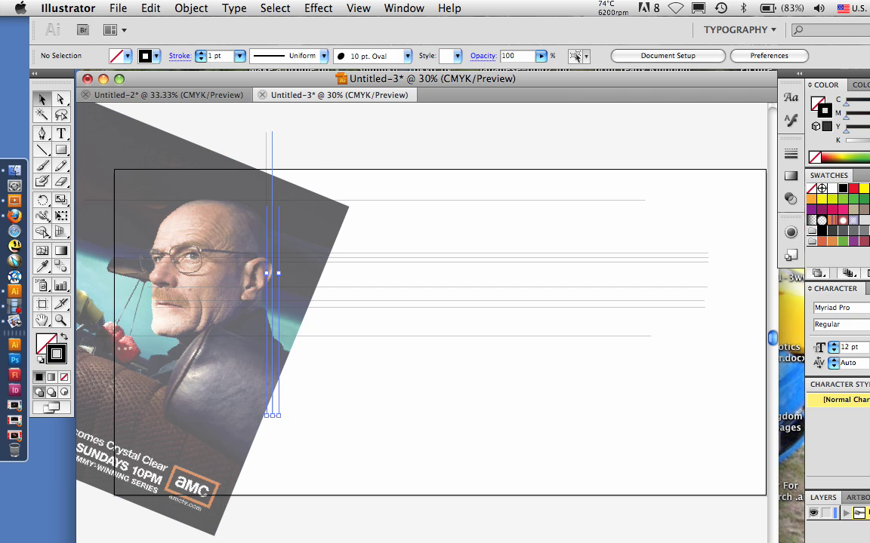
key("super+shift+a")
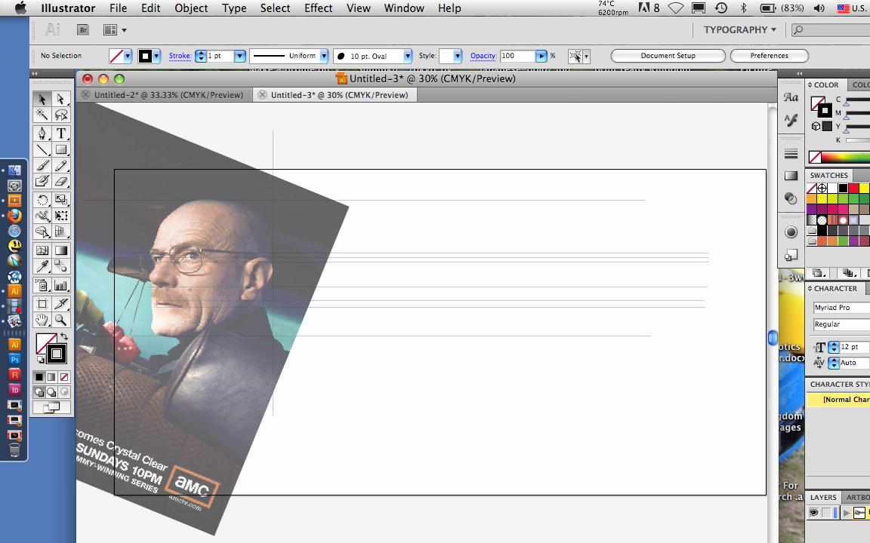
Step: Draw a vertical guide line against the tip of the man's nose and nudge it slightly toward the face
key("backslash")
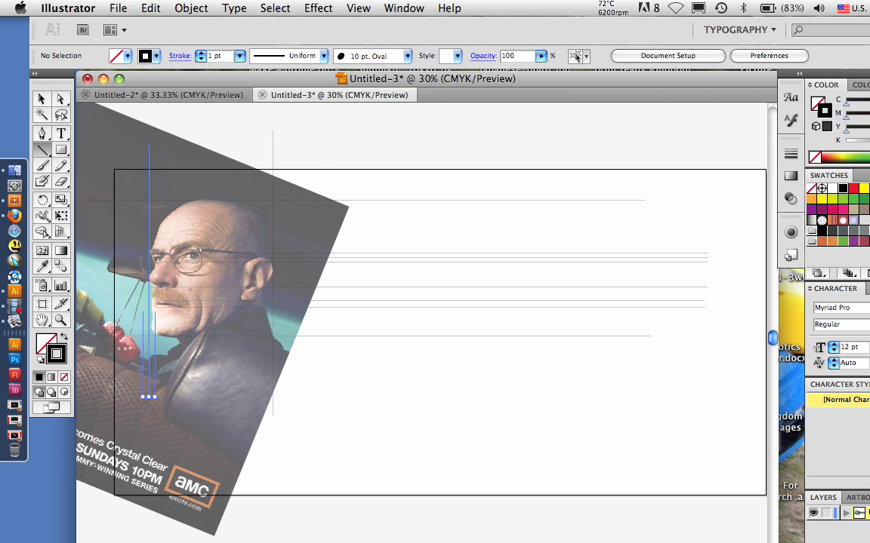
key("v")
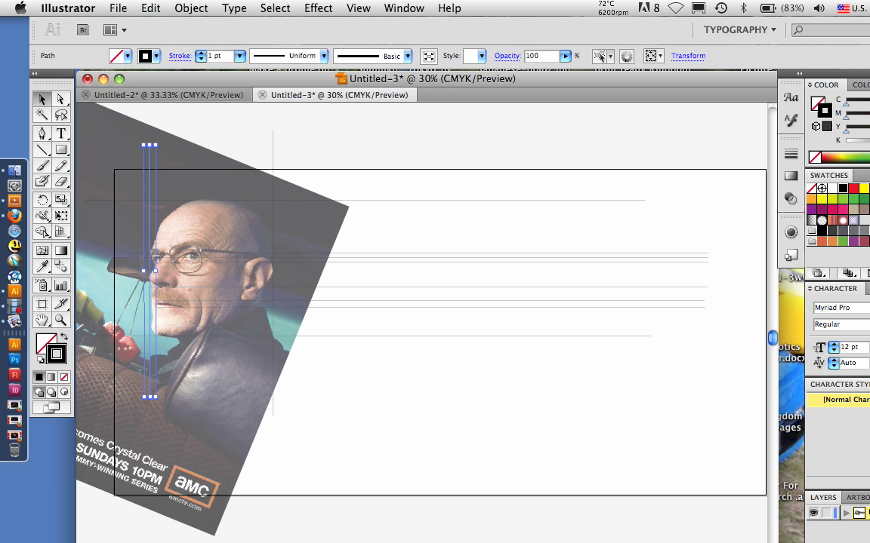
key("Right")
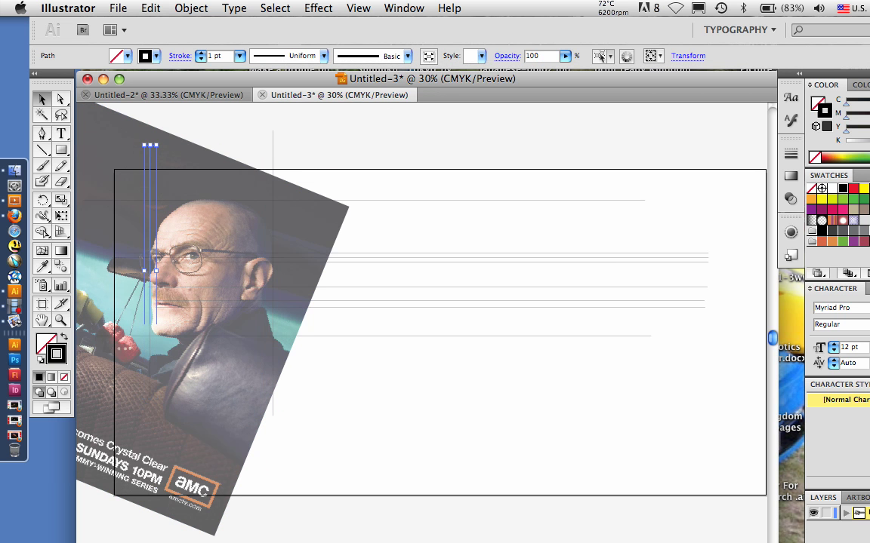
key("super+shift+a")
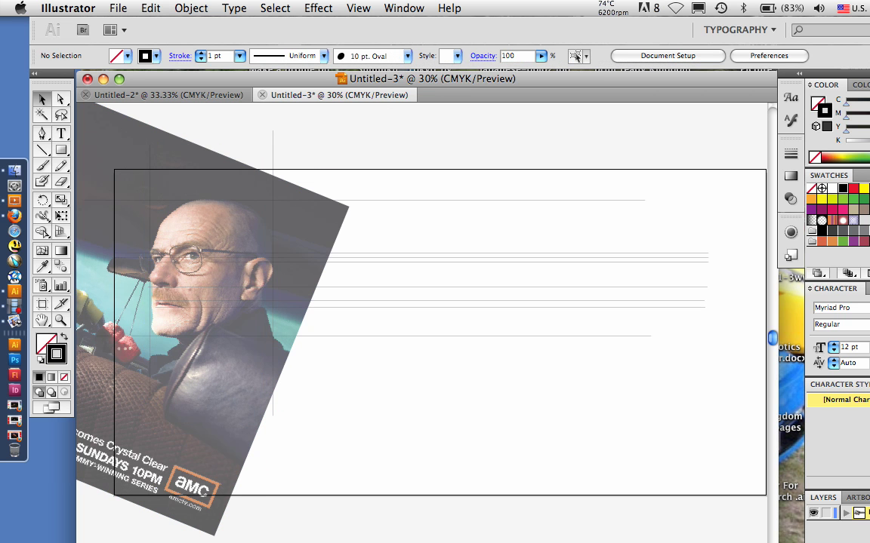
Step: Try a 3 pt stroke on all the horizontal guide lines, and undo it
left_click_drag(637, 179, 317, 349)
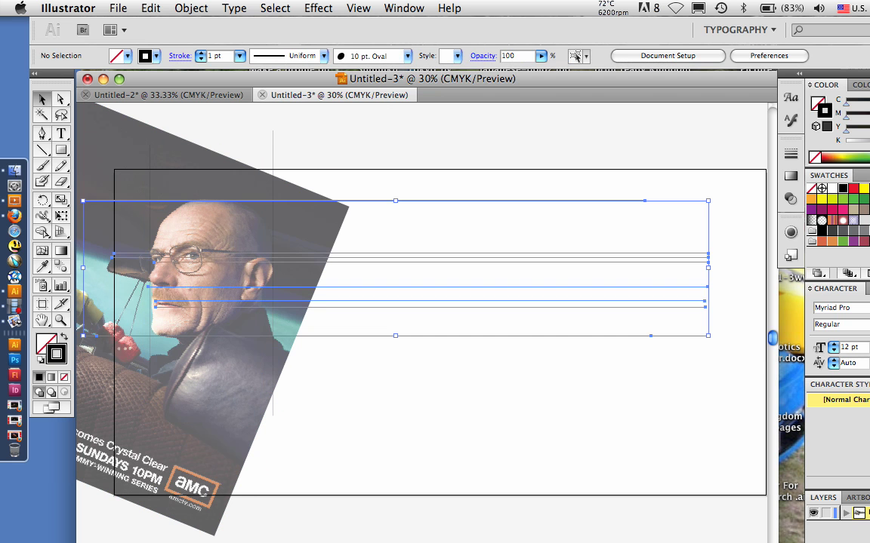
key("super+shift+a")
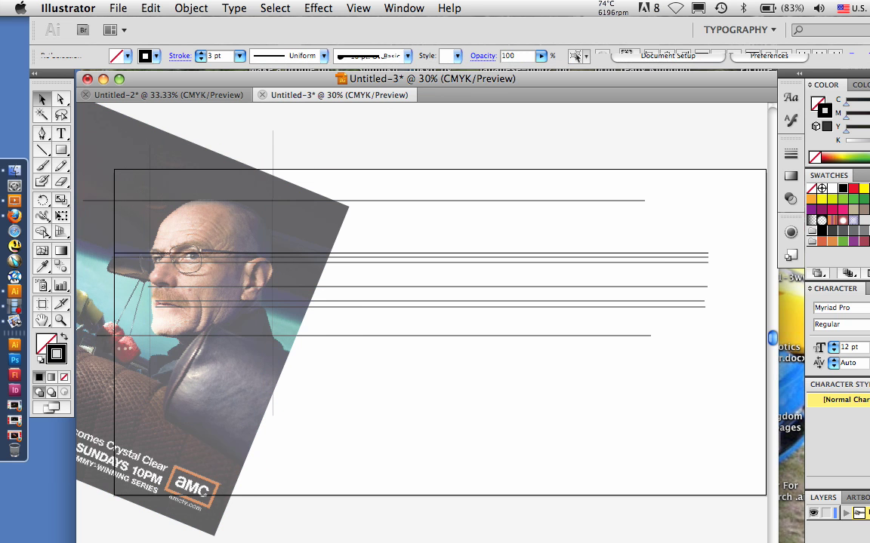
left_click(150, 8)
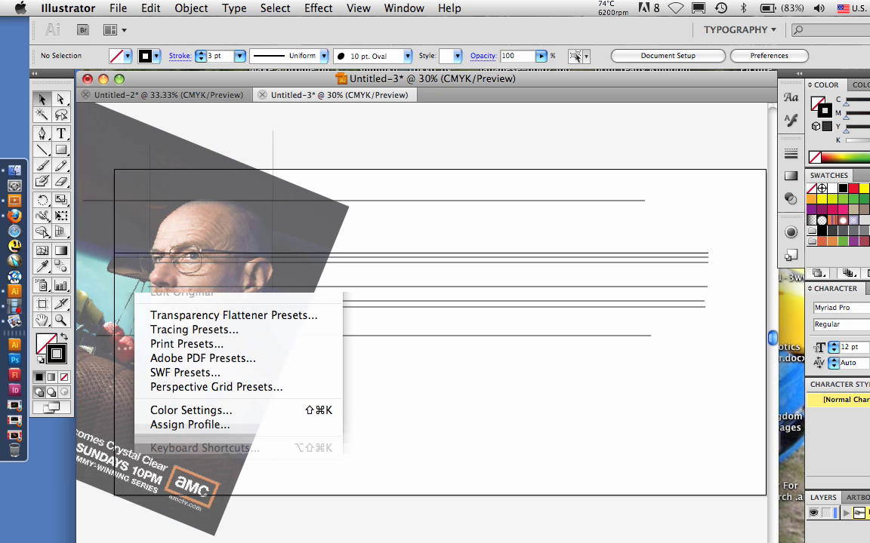
key("super+z")
key("super+z")
key("super+z")
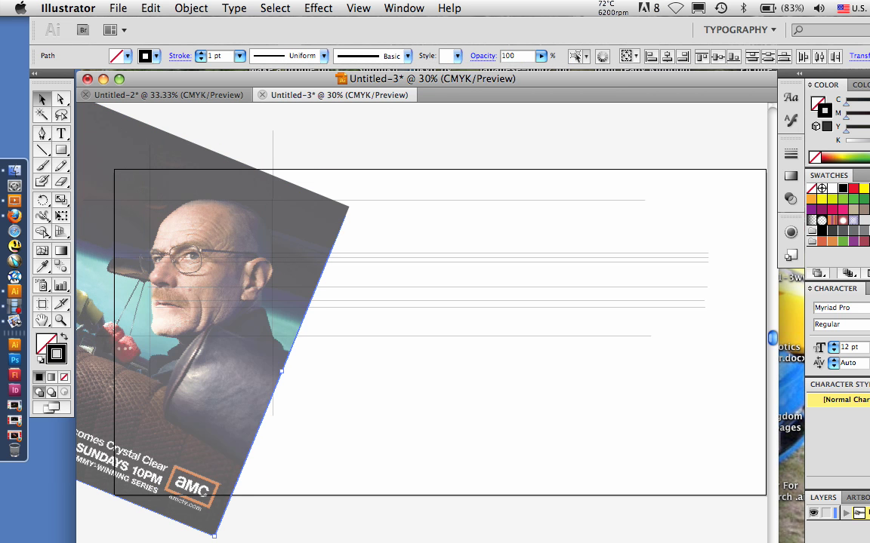
Step: Raise the reference photo's opacity to full
left_click(659, 56)
left_click_drag(633, 70, 657, 71)
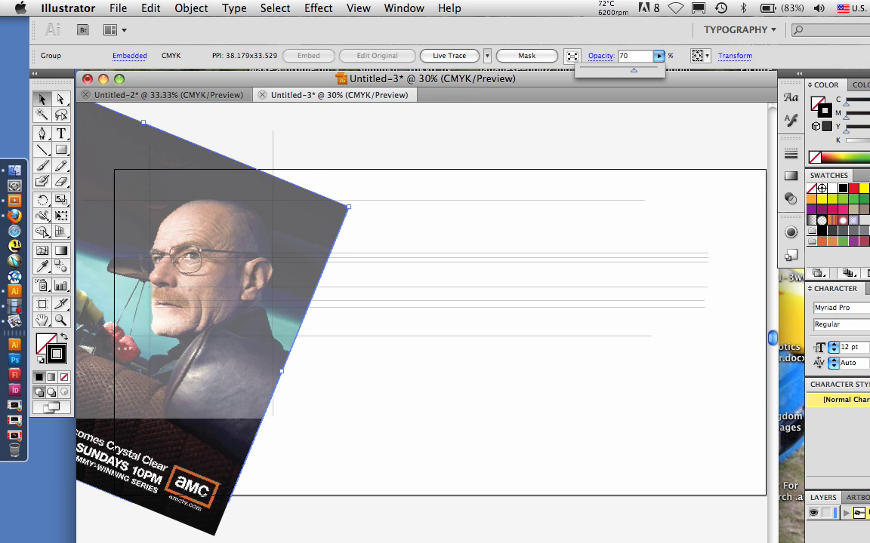
key("super+shift+a")
Step: Set the Paintbrush stroke colour to bright green, hex 4DCE49, for sketching at 50% zoom
left_click(124, 541)
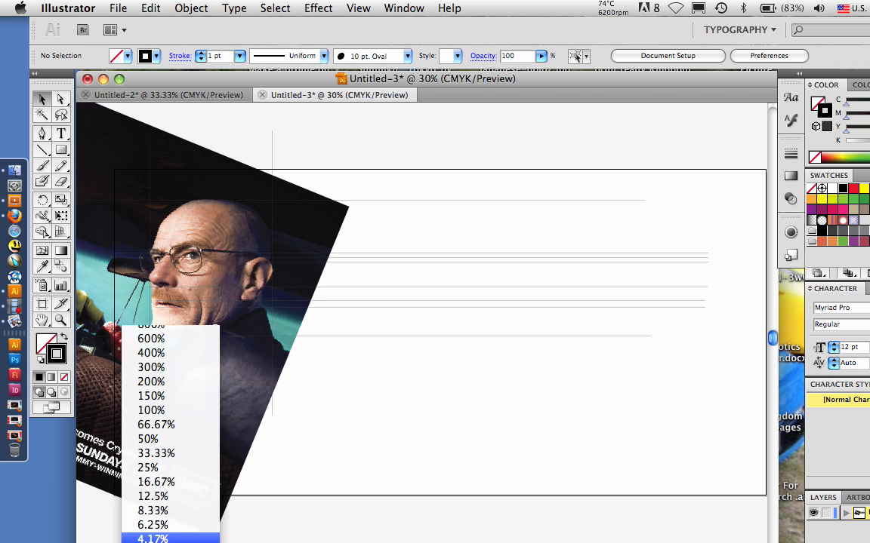
left_click(148, 440)
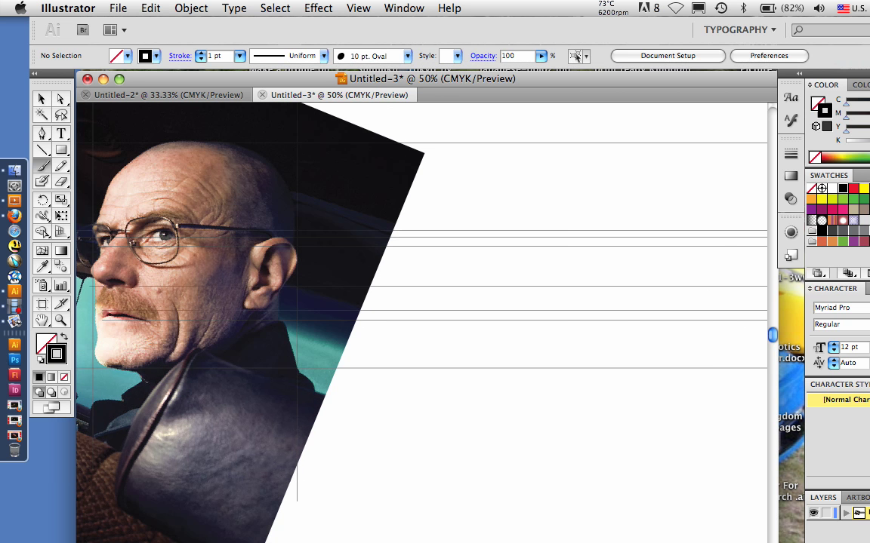
double_click(56, 355)
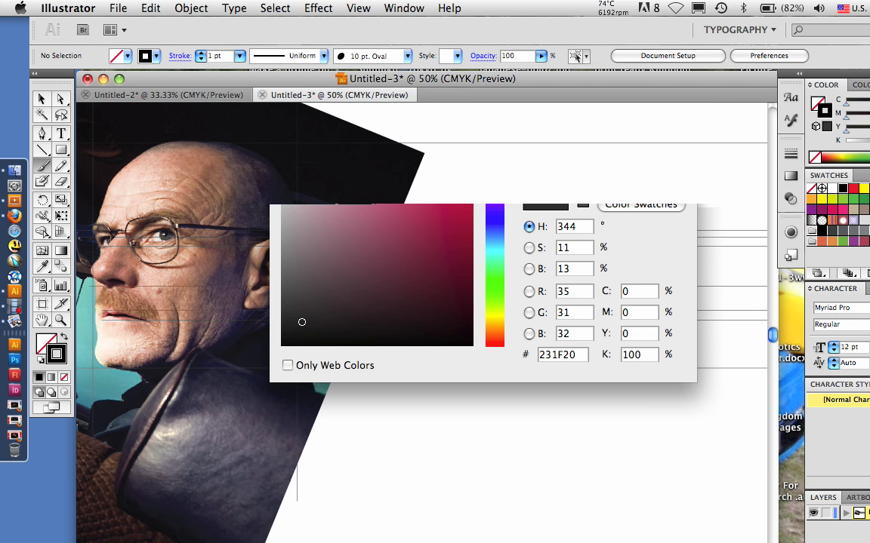
left_click(495, 284)
left_click(396, 190)
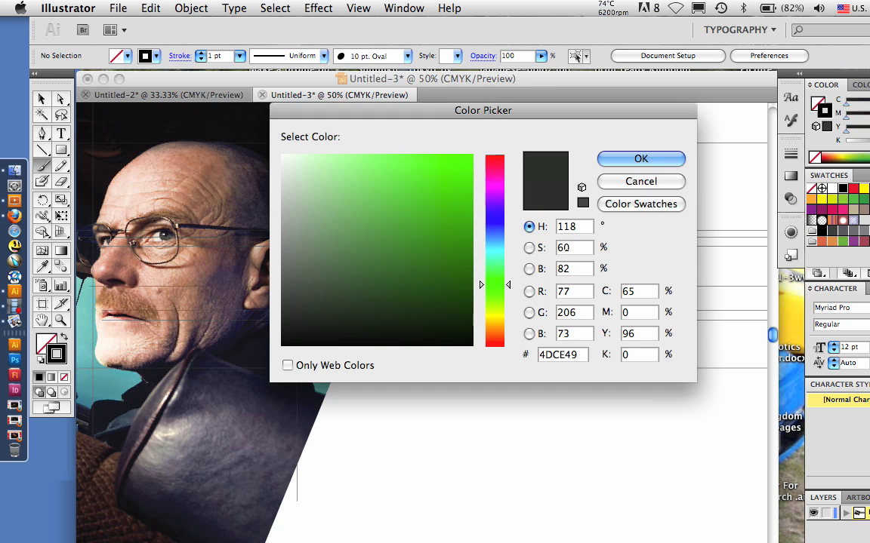
left_click(641, 158)
Step: Rename the layer as rough
double_click(859, 513)
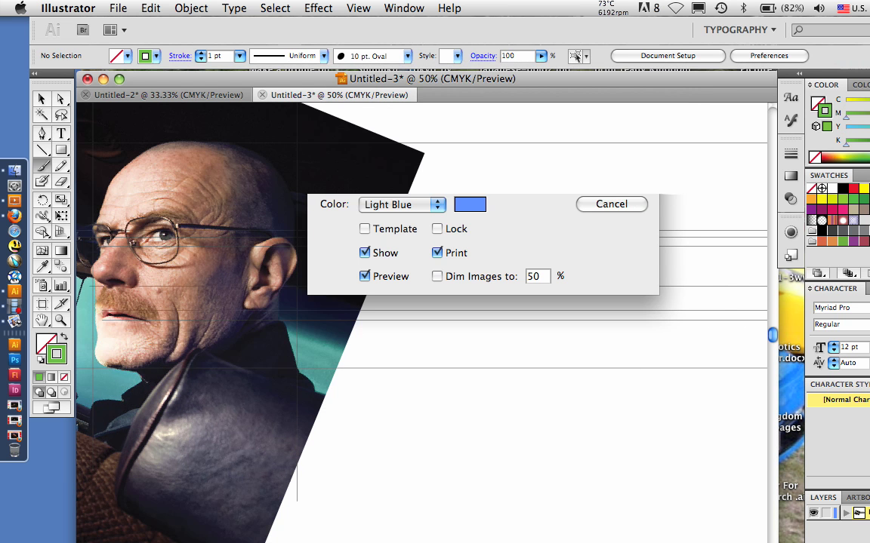
type("rough")
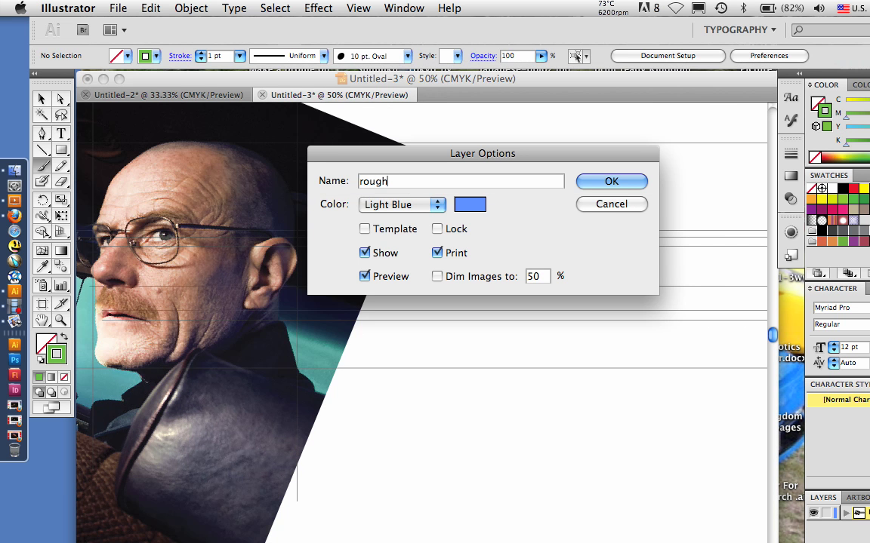
key("Return")
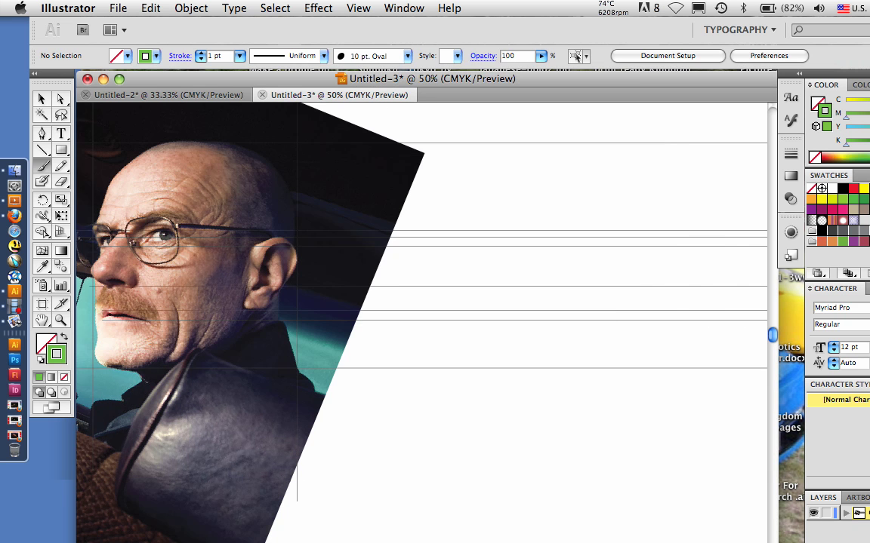
double_click(865, 513)
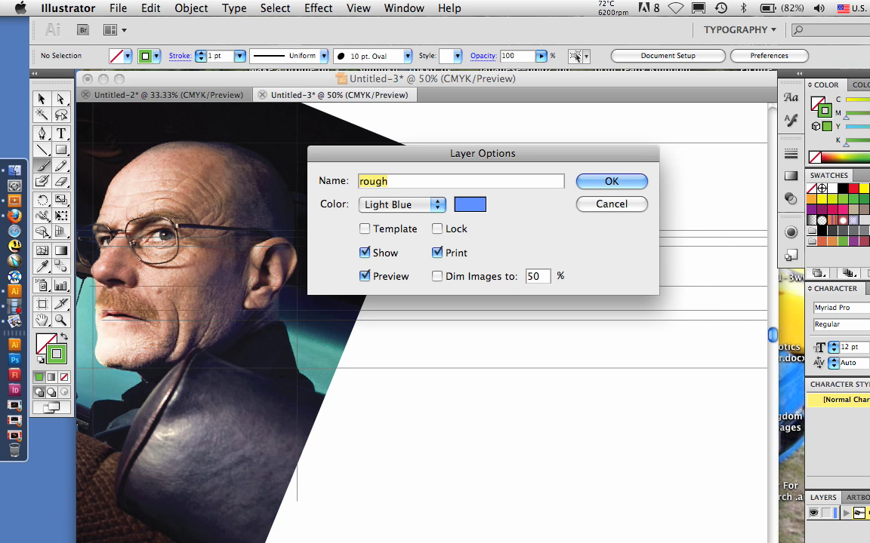
key("Return")
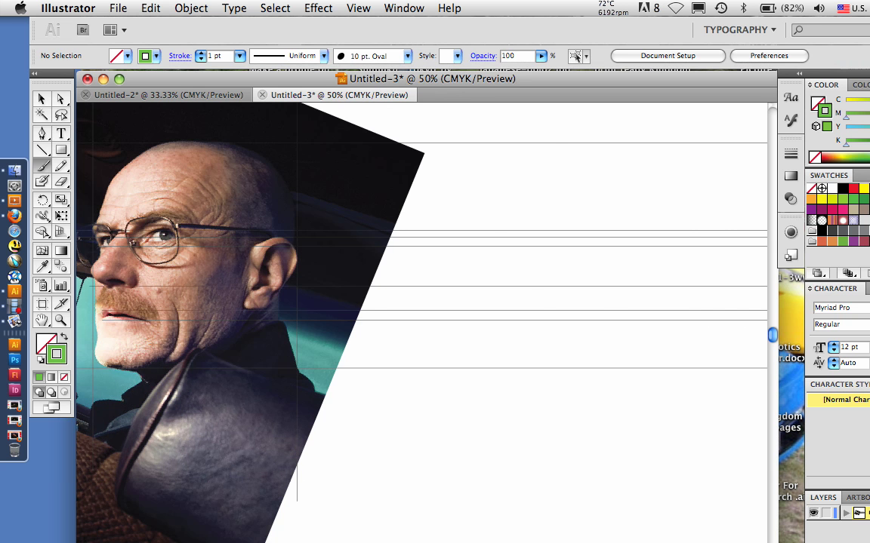
Step: Sketch a round skull shape beside the photo with the brush, from the crown guide line down to the upper lip guide line
left_click_drag(563, 142, 636, 291)
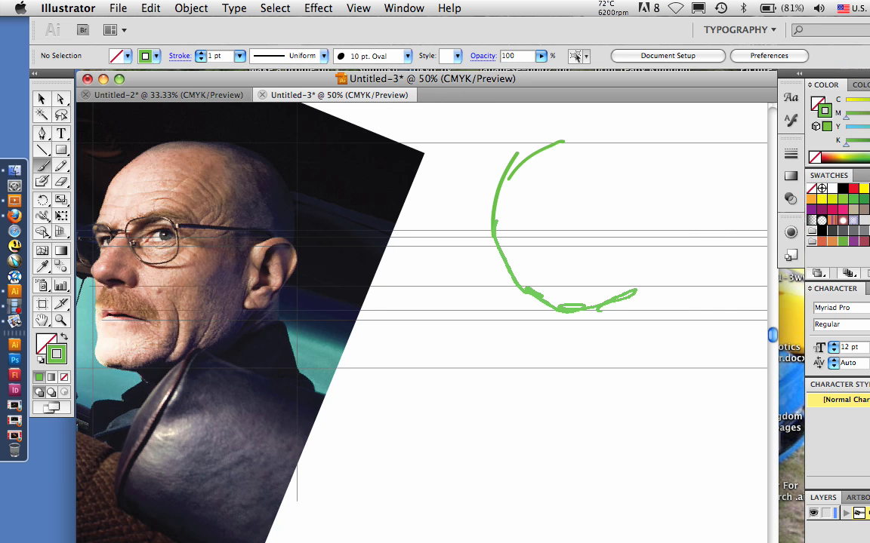
left_click_drag(612, 138, 601, 306)
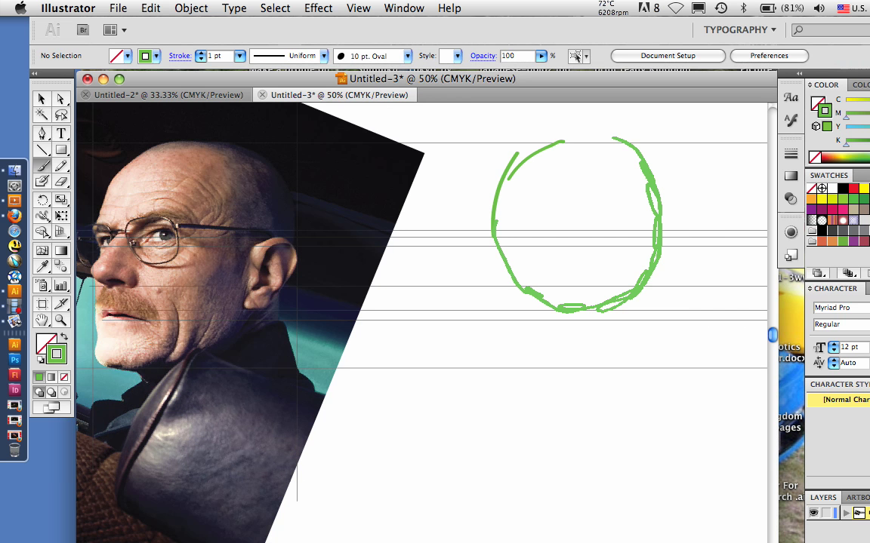
left_click_drag(513, 157, 642, 170)
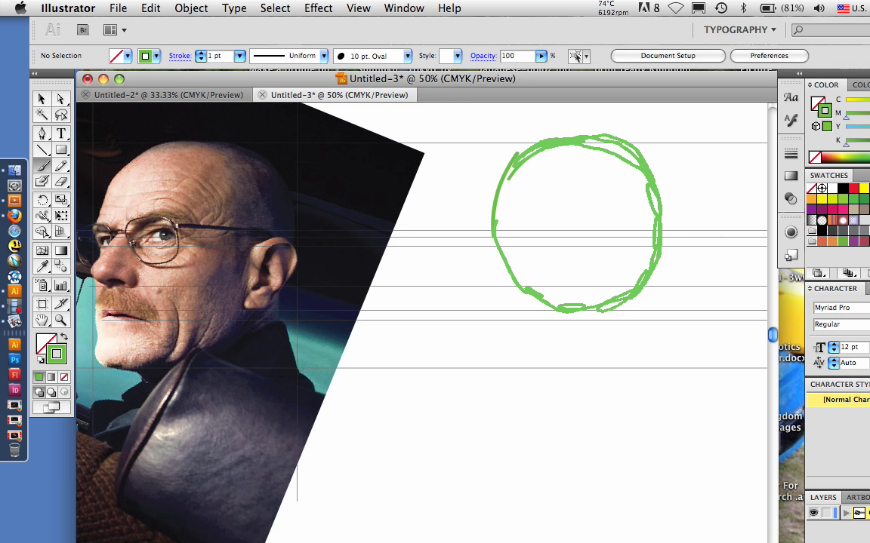
left_click_drag(644, 272, 589, 315)
left_click_drag(524, 290, 626, 156)
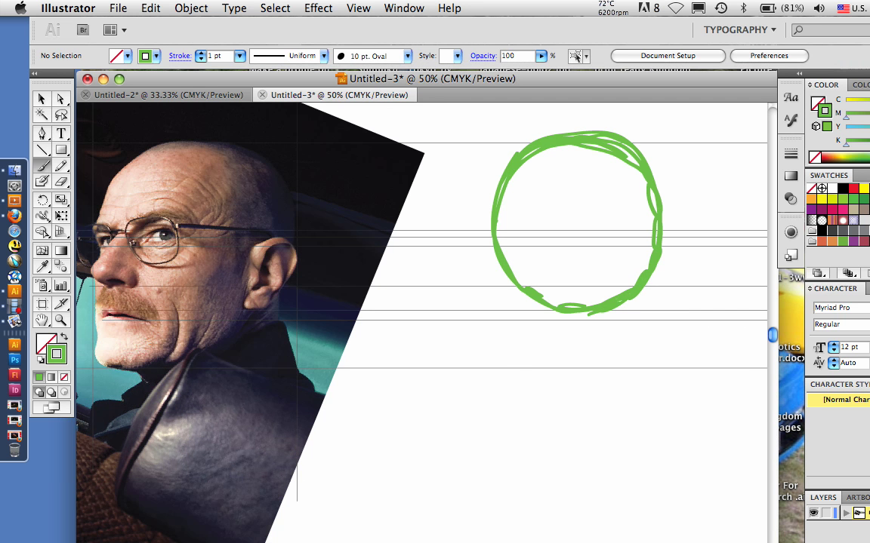
Step: Sketch the jaw below the skull circle, running down the face's front, along the chin guide line and up to the circle's back
left_click_drag(495, 249, 516, 367)
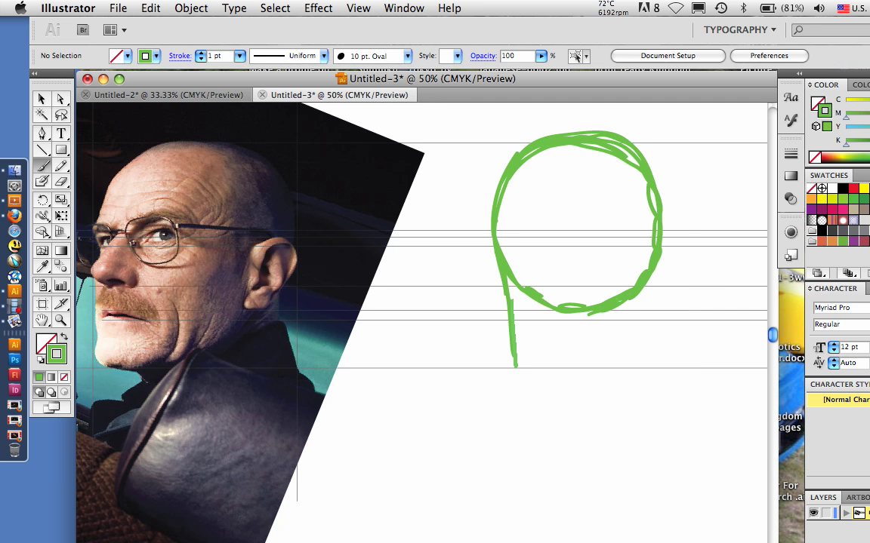
left_click_drag(516, 368, 628, 341)
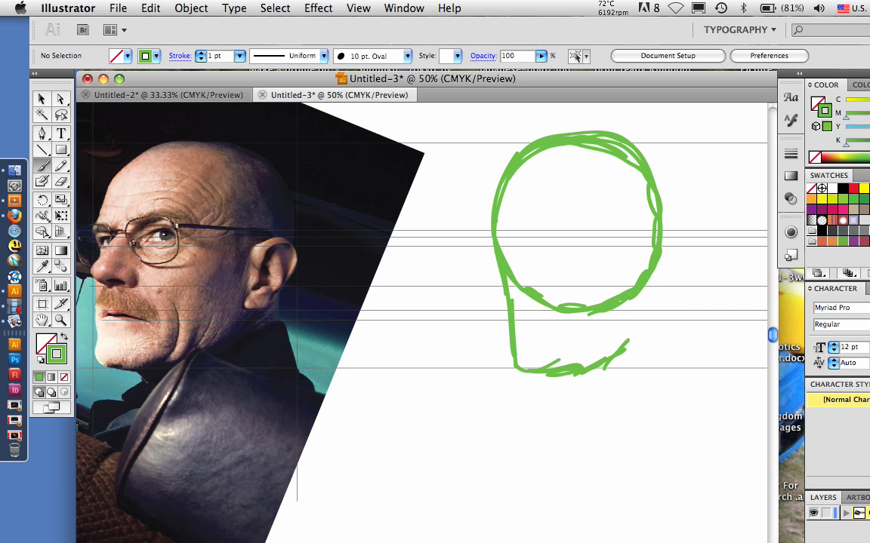
left_click_drag(608, 364, 649, 276)
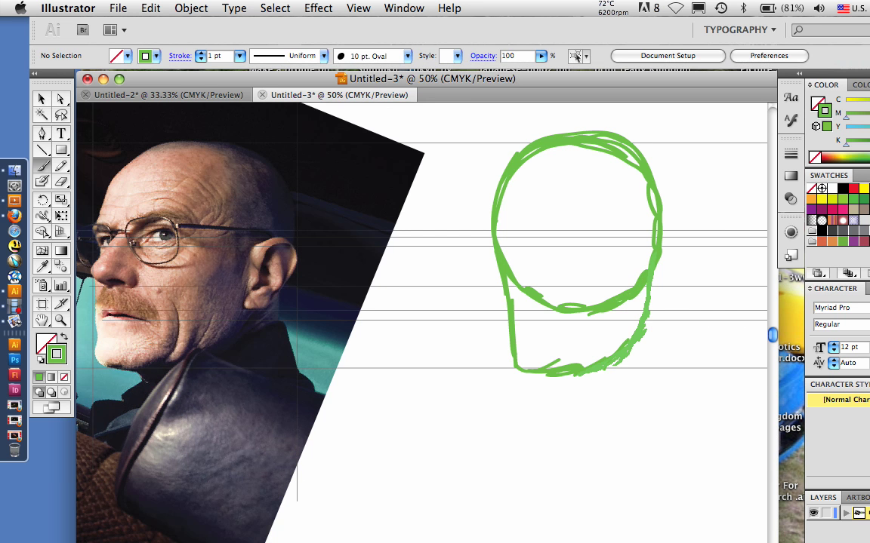
left_click_drag(628, 344, 653, 271)
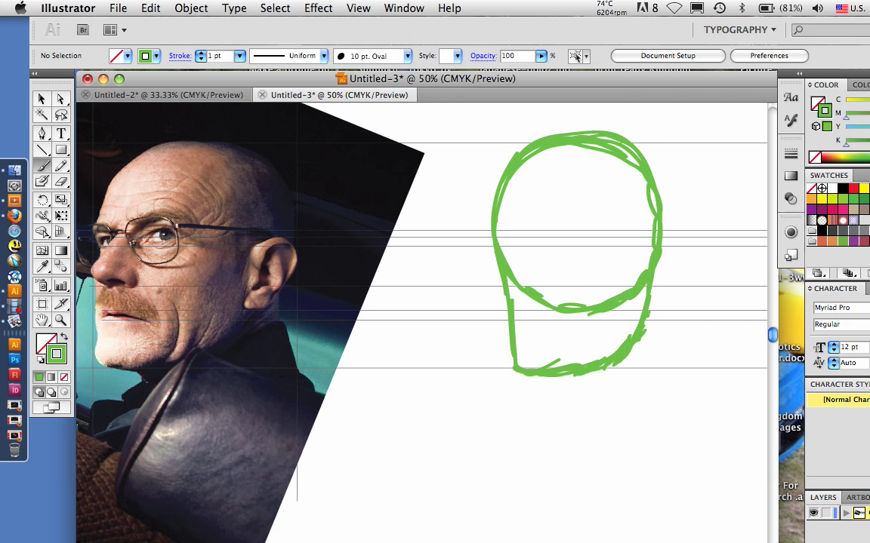
Step: Sketch the ear on the back edge of the head, with its outer outline and inner contour
left_click_drag(652, 295, 664, 295)
left_click(150, 9)
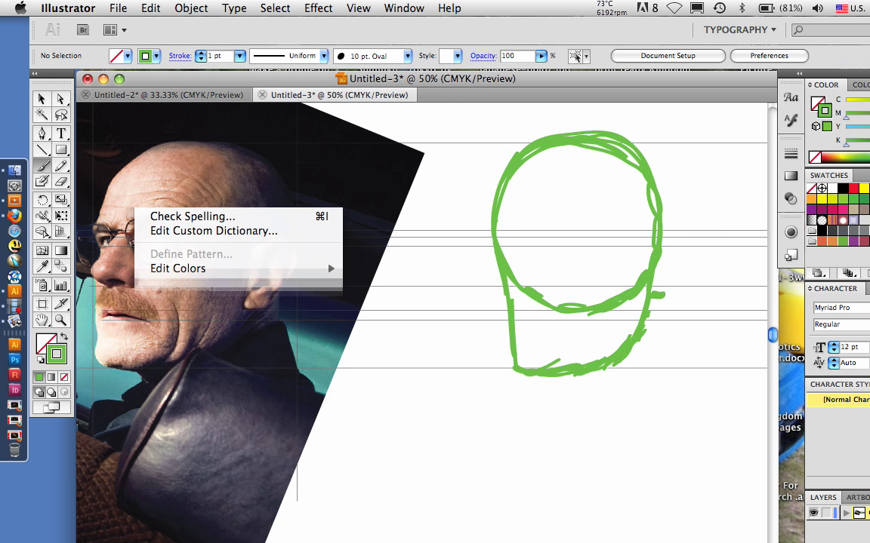
left_click_drag(652, 296, 673, 243)
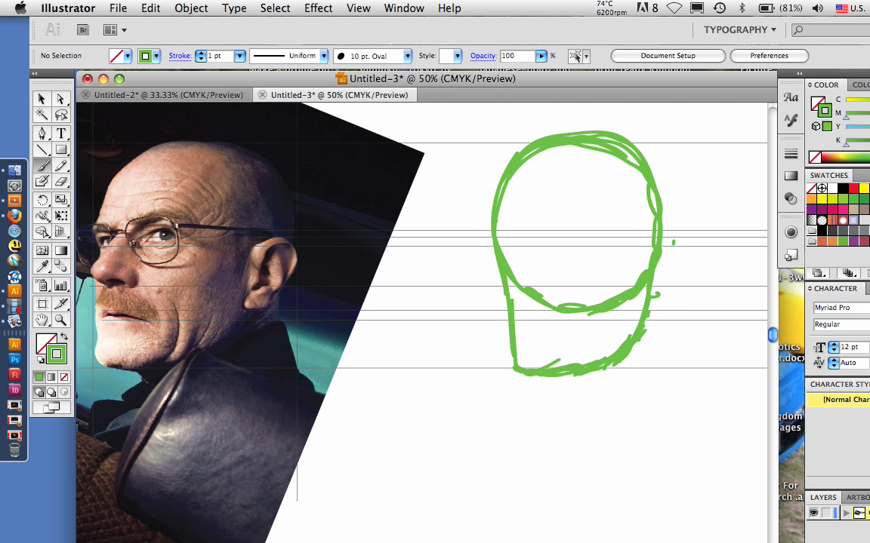
left_click_drag(660, 241, 676, 297)
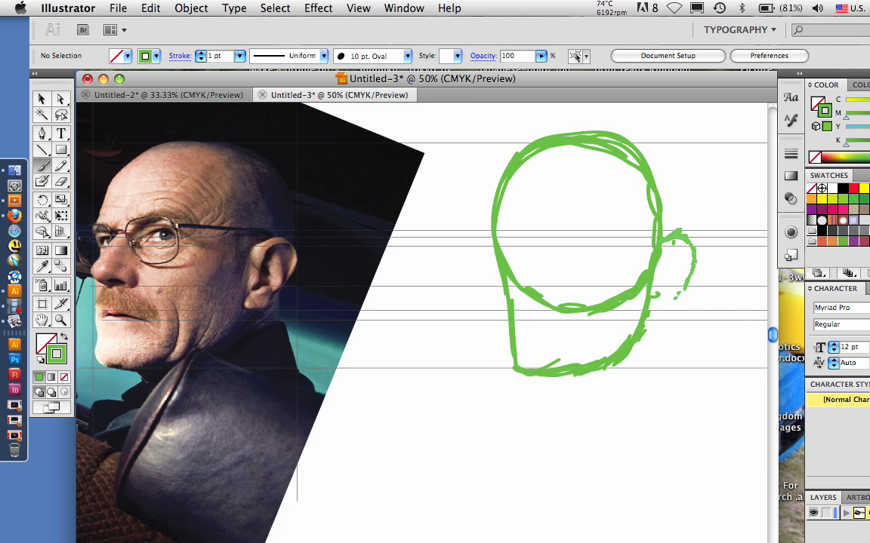
left_click_drag(676, 298, 651, 314)
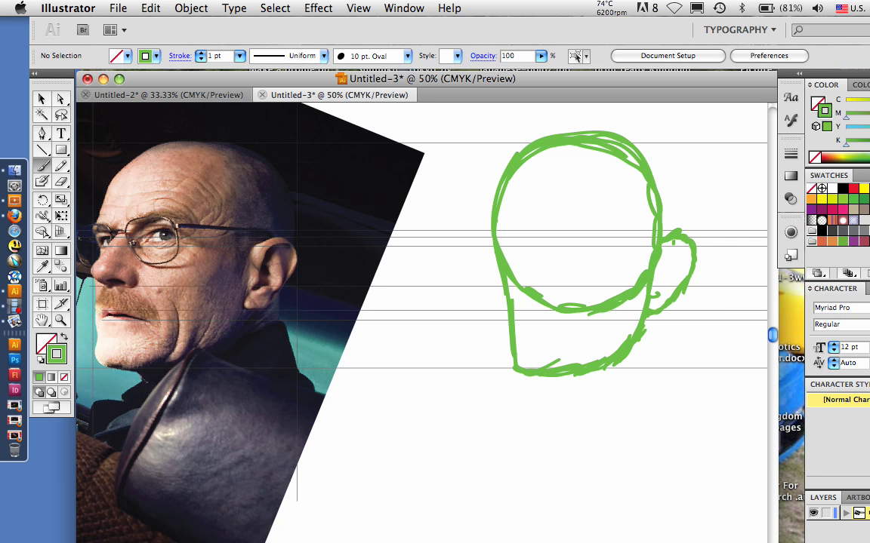
left_click_drag(672, 246, 653, 294)
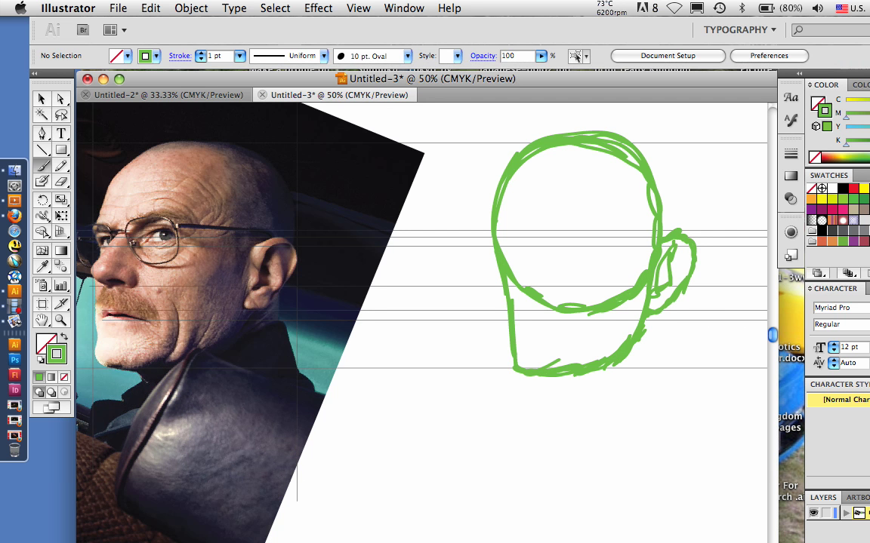
Step: Sketch the near eye and the partly hidden far eye between the eye guide lines, and the nose tip and nostril below
left_click_drag(543, 239, 547, 240)
left_click_drag(510, 240, 496, 242)
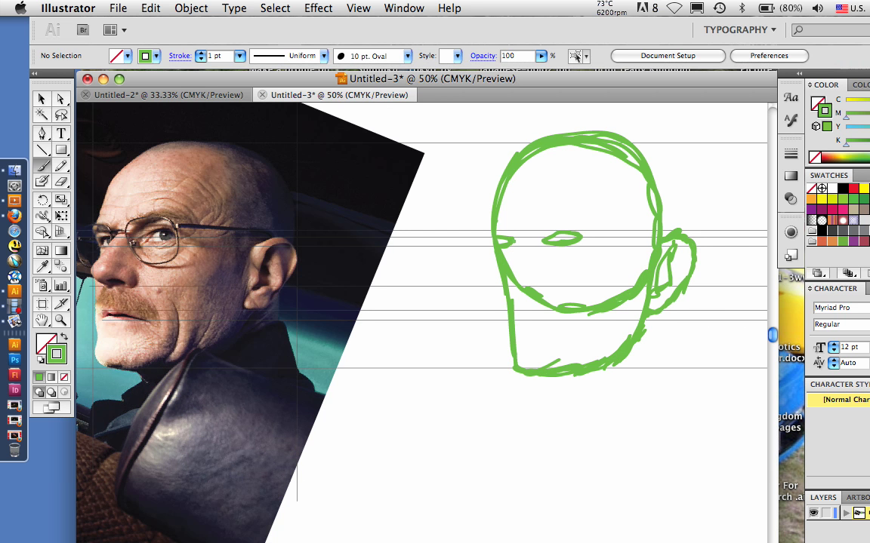
left_click_drag(502, 266, 493, 286)
left_click_drag(535, 270, 546, 286)
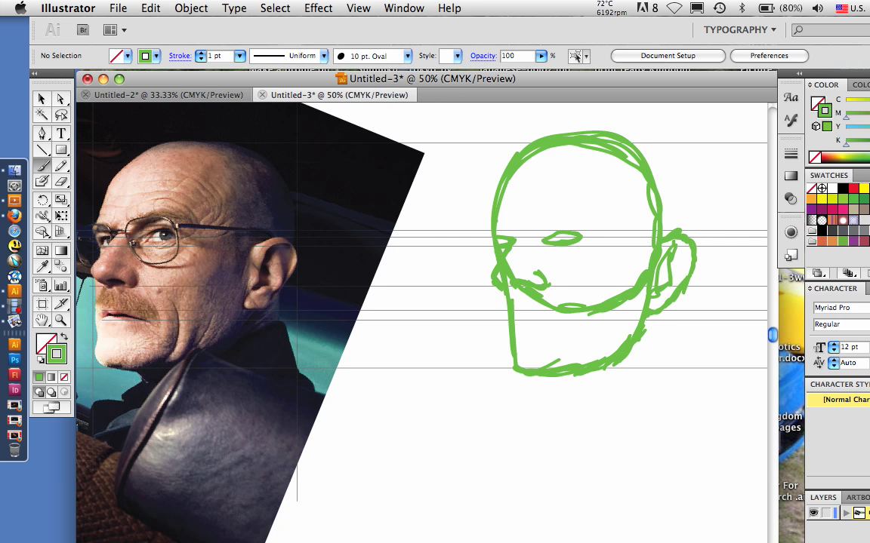
Step: Sketch the mouth and lower lip lines on the lip guide lines, and build up the front edge of the chin
left_click_drag(514, 309, 572, 322)
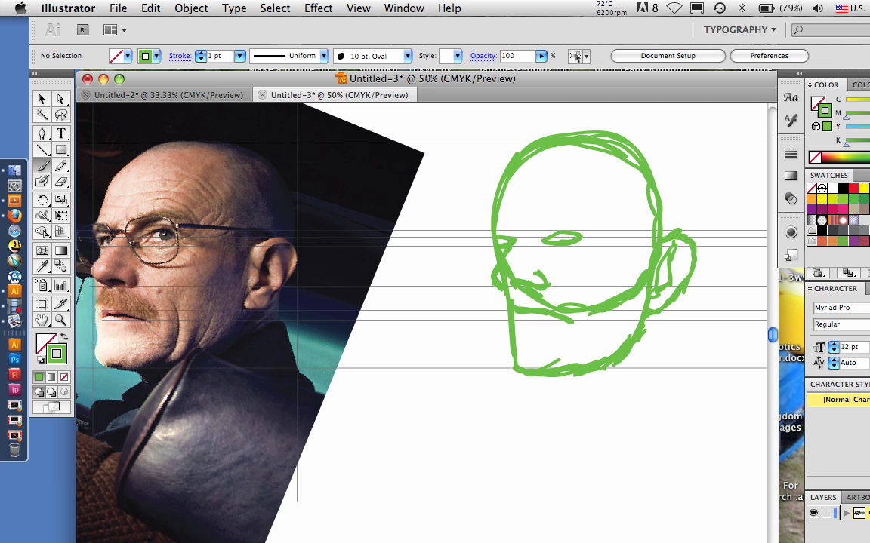
left_click_drag(514, 321, 555, 321)
left_click_drag(513, 350, 510, 368)
left_click_drag(507, 325, 505, 367)
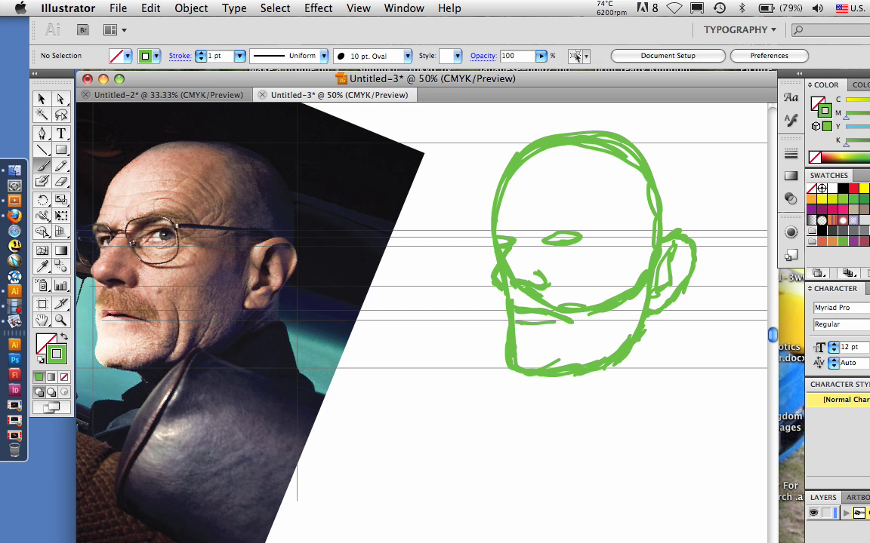
Step: Extend the back of the skull with an outer contour running from the crown down behind the ear
left_click_drag(492, 216, 489, 228)
left_click_drag(635, 132, 683, 231)
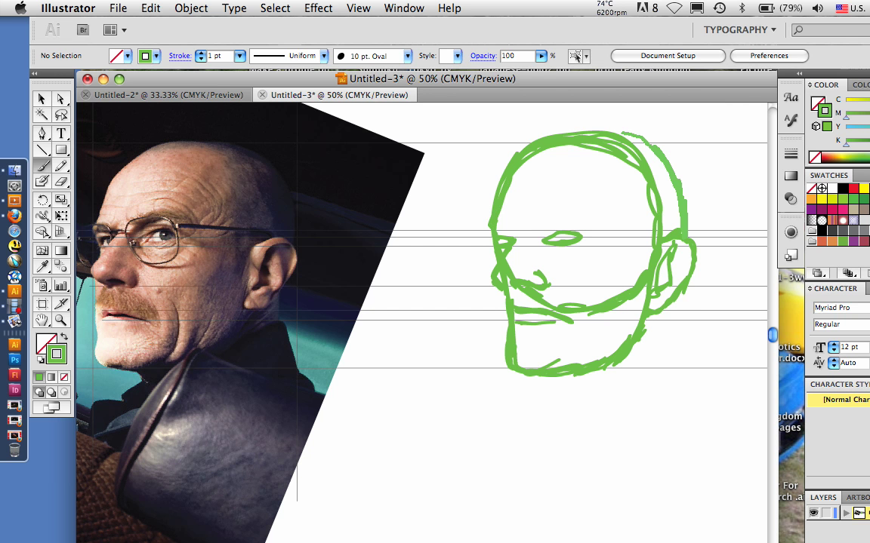
left_click_drag(634, 134, 688, 305)
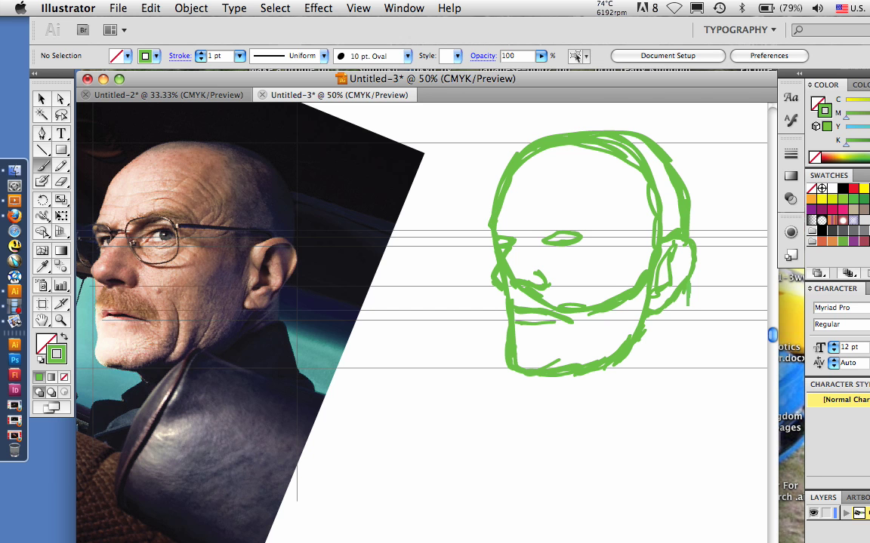
Step: Sketch the back of the neck below the ear and hatch the area between the neck and the jaw
left_click_drag(689, 286, 684, 350)
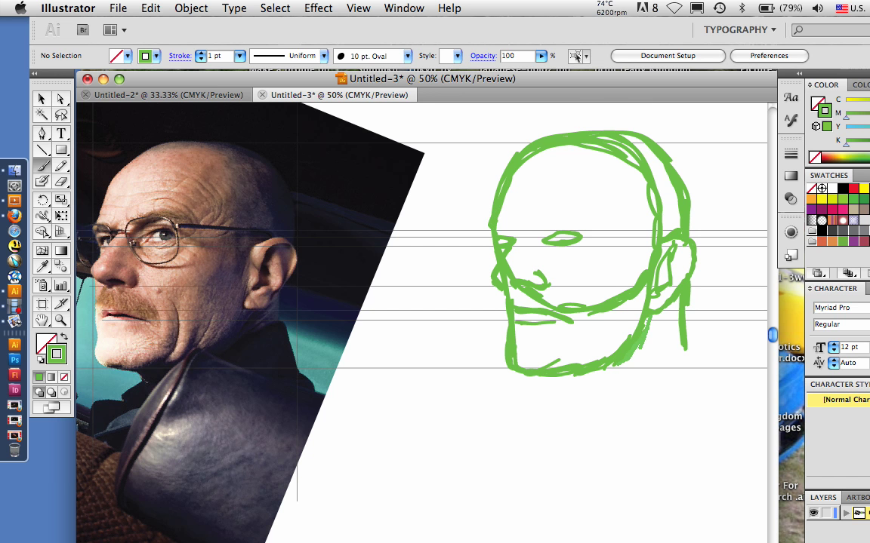
left_click_drag(640, 358, 681, 316)
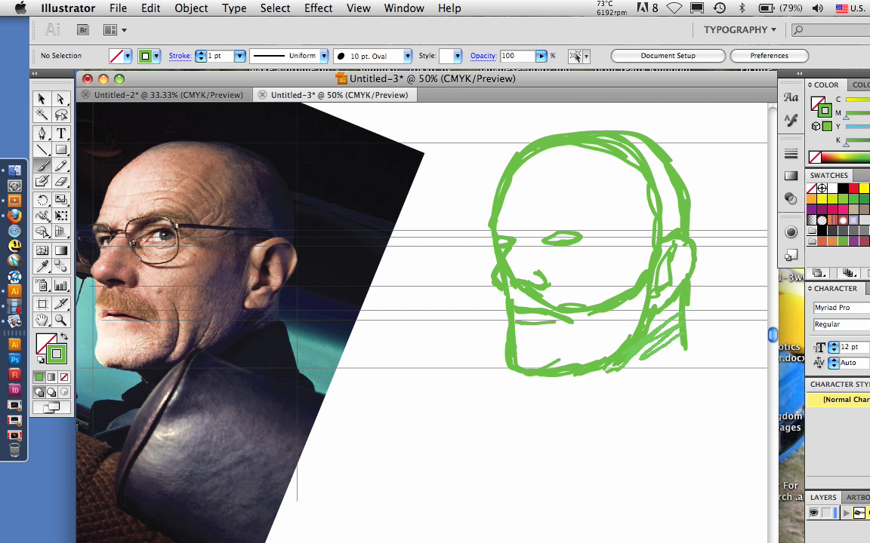
left_click_drag(641, 357, 680, 324)
left_click_drag(682, 295, 691, 373)
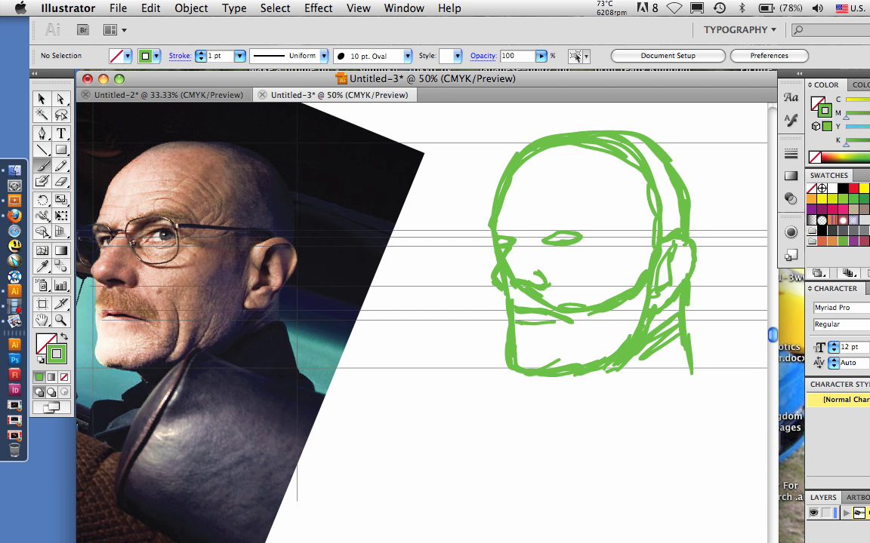
Step: Sketch the arched eyebrow above the near eye and a short brow stroke above the far eye
left_click_drag(533, 232, 600, 222)
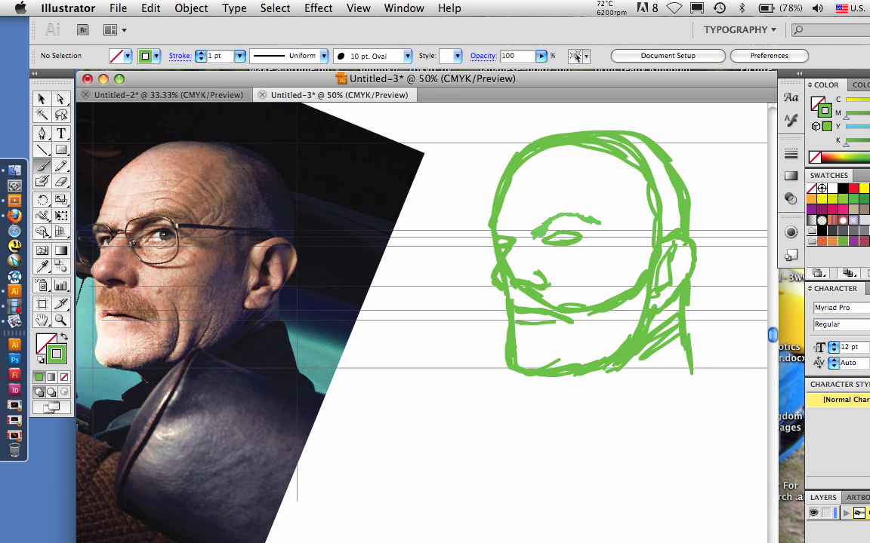
left_click_drag(532, 231, 600, 222)
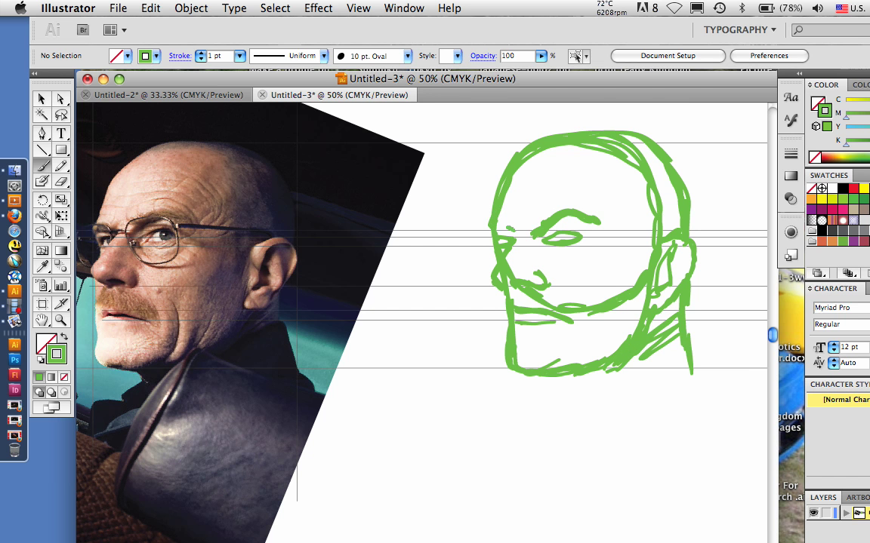
left_click_drag(495, 231, 515, 225)
Step: Sketch the glasses, with a round lens around the near eye, a nose bridge, and a narrow lens over the far eye
left_click_drag(530, 236, 593, 259)
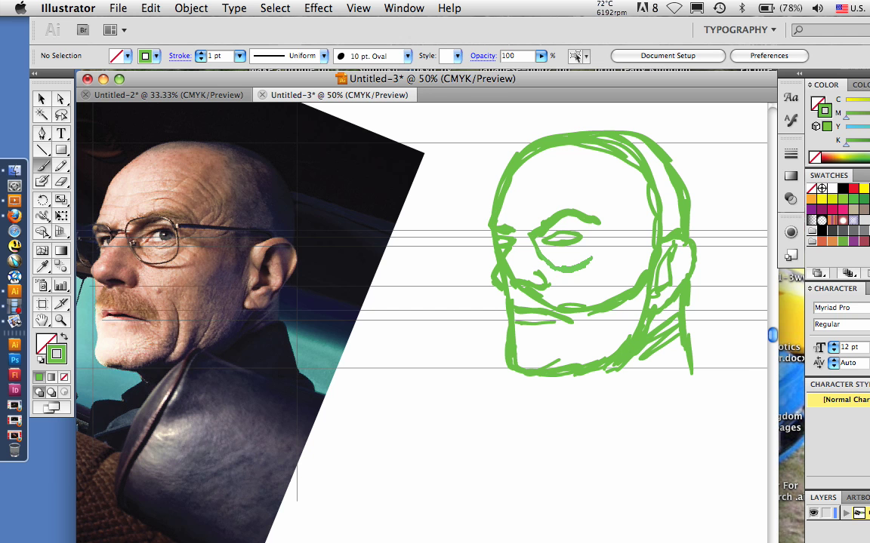
left_click_drag(594, 221, 577, 269)
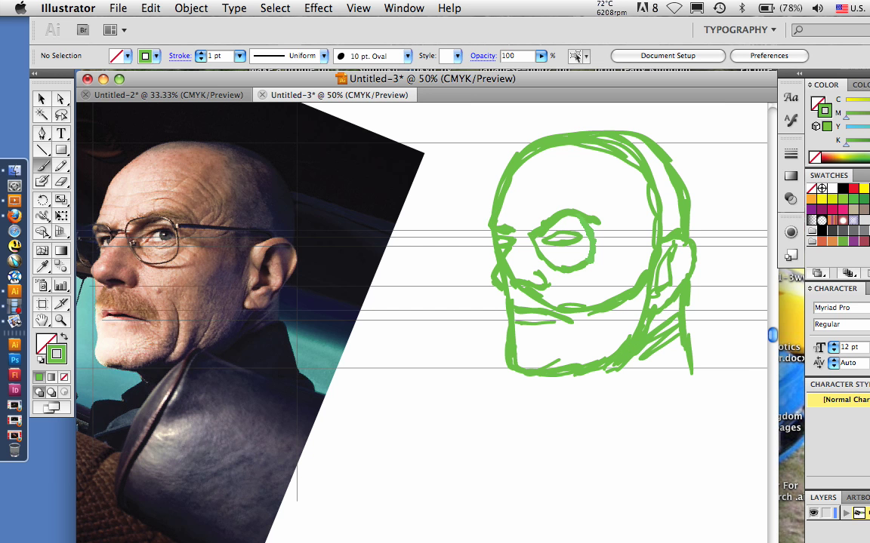
left_click_drag(513, 235, 534, 228)
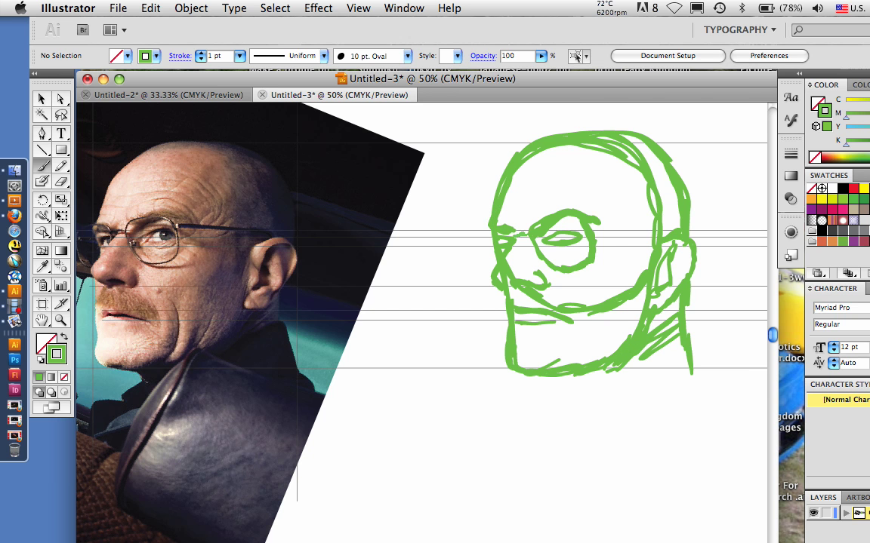
left_click_drag(528, 235, 511, 242)
left_click_drag(492, 228, 491, 276)
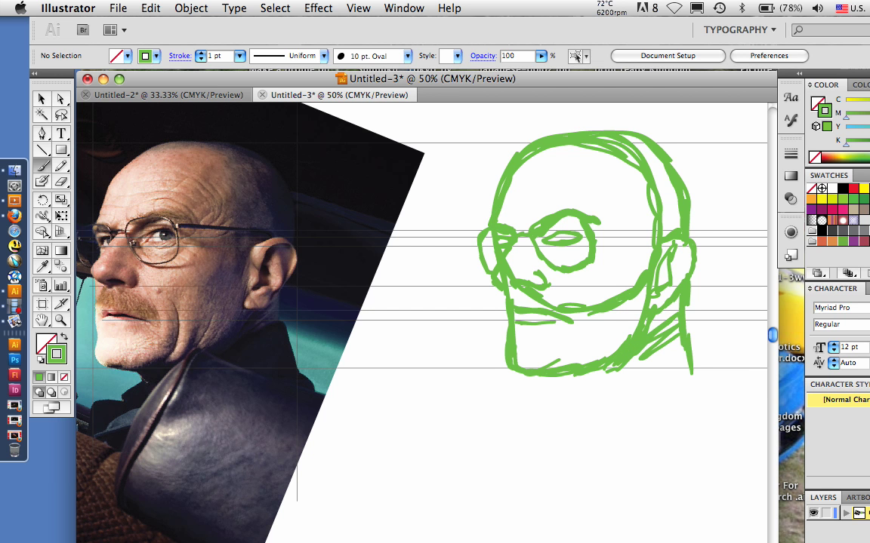
Step: Lock the sketch layer and create a new layer named final
left_click(826, 513)
key("super+alt+l")
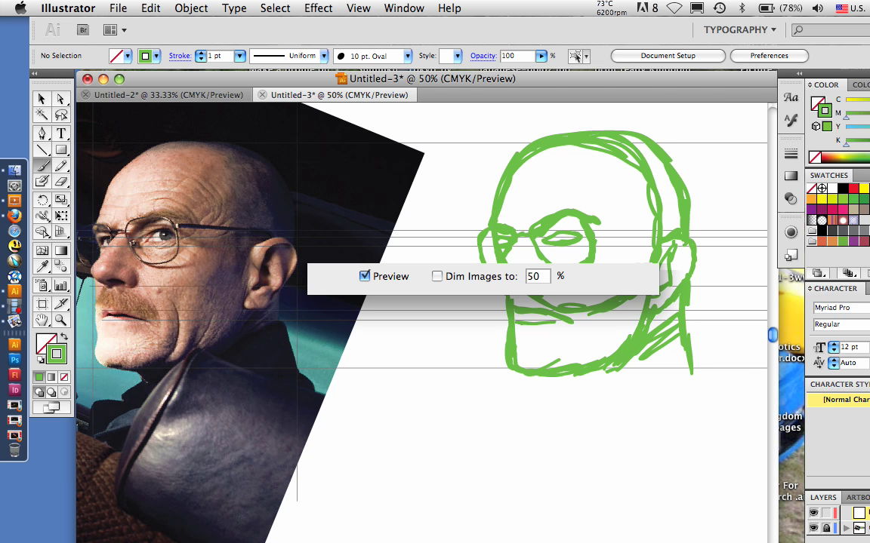
type("final")
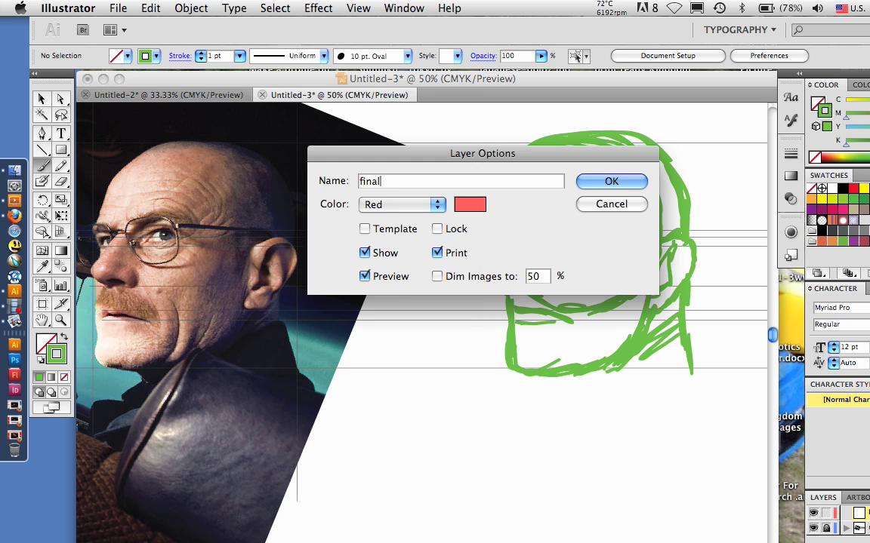
key("Return")
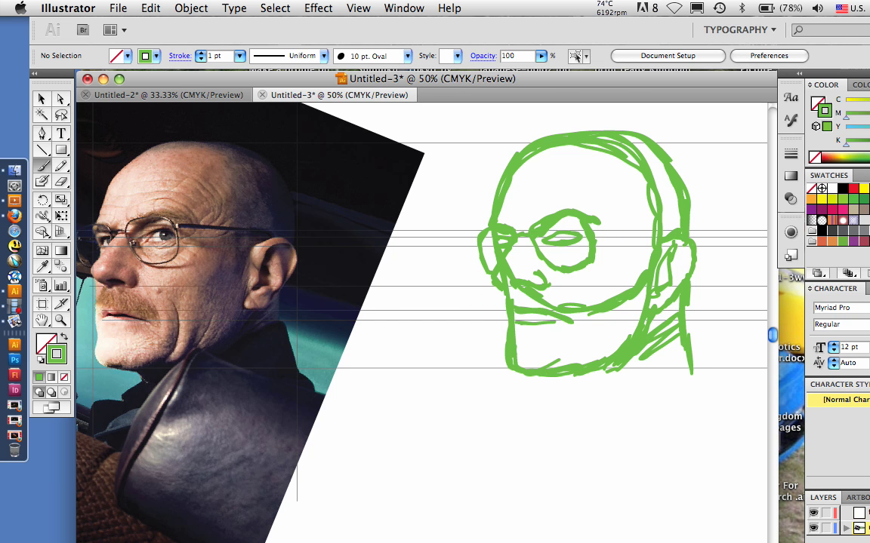
Step: Try to fade the green sketch strokes to 50% opacity
key("super+a")
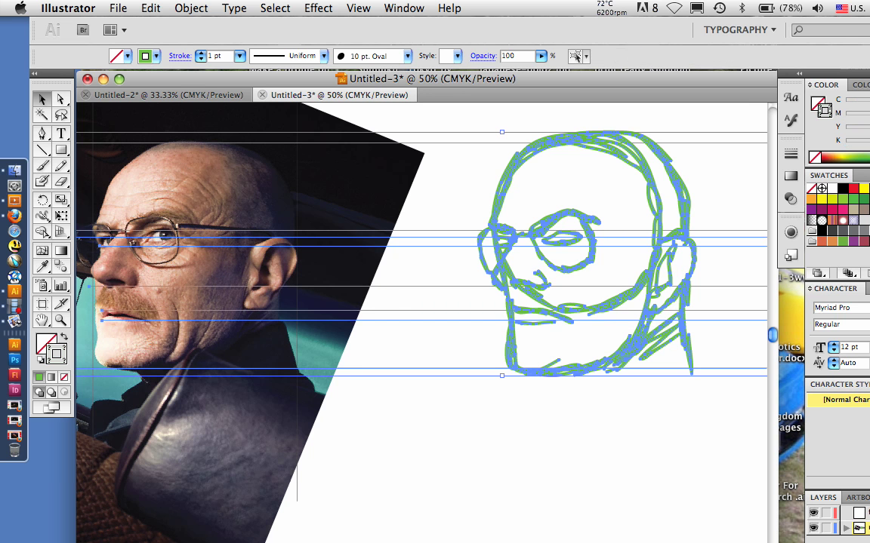
key("alt+super+semicolon")
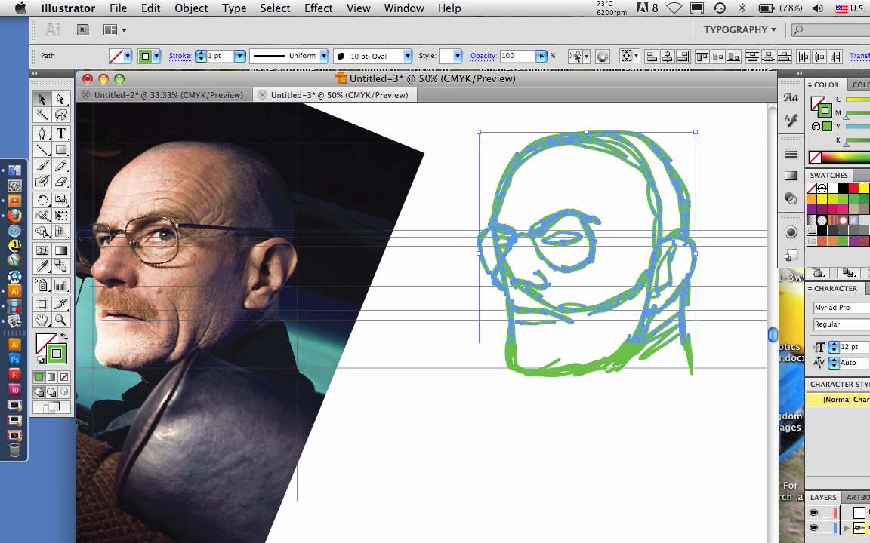
key("shift+super+a")
left_click(541, 56)
left_click_drag(539, 70, 501, 69)
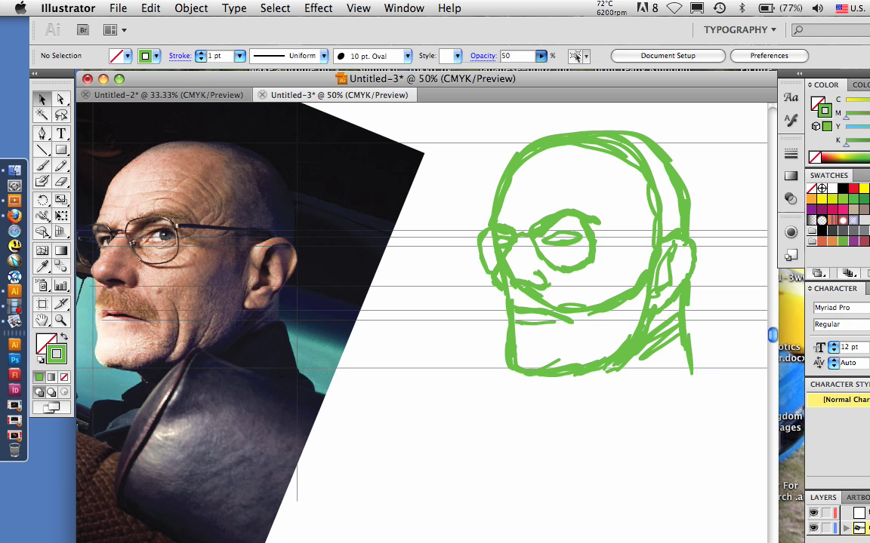
key("super+a")
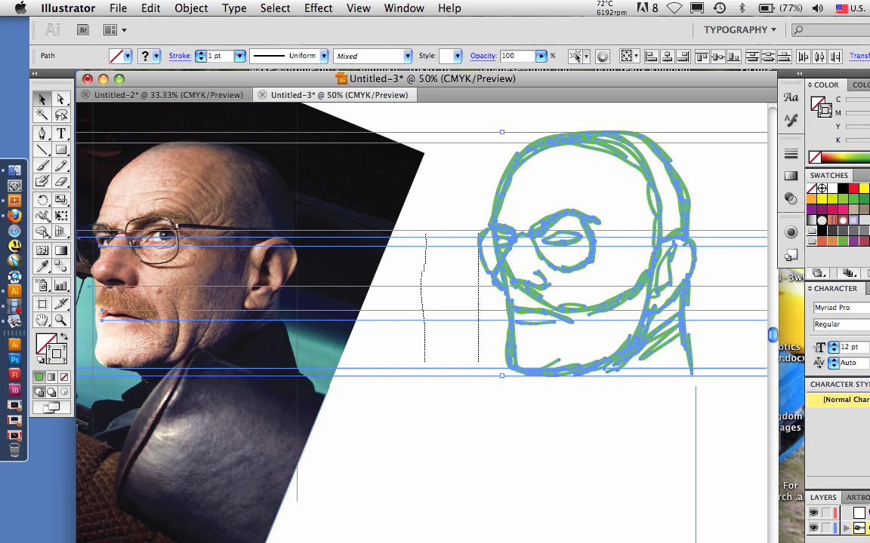
key("super+z")
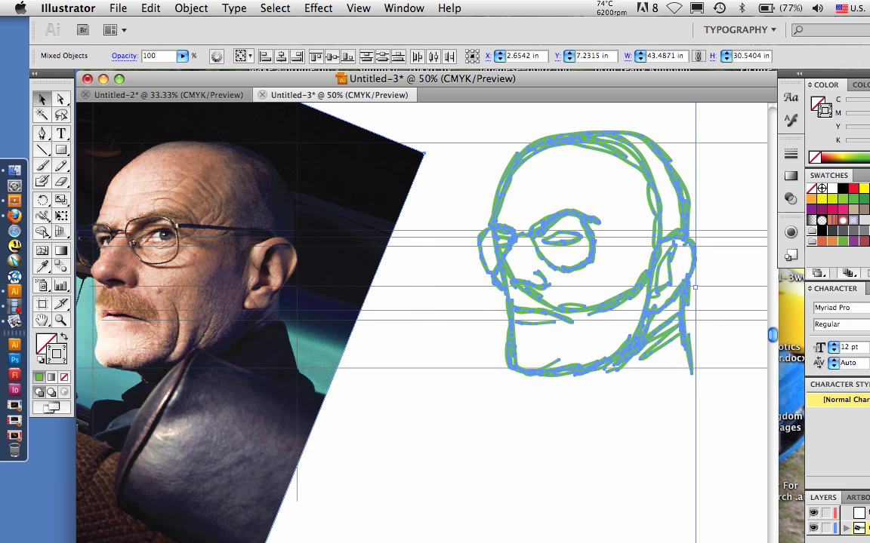
Step: Set the opacity of all green sketch strokes to 50% and lock their layer, making the final layer active
left_click_drag(469, 248, 728, 400)
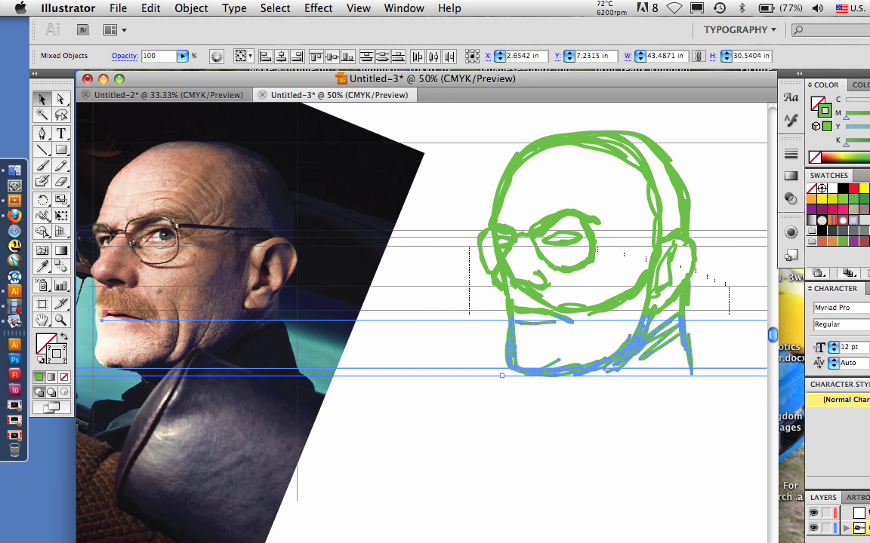
left_click_drag(429, 117, 441, 388)
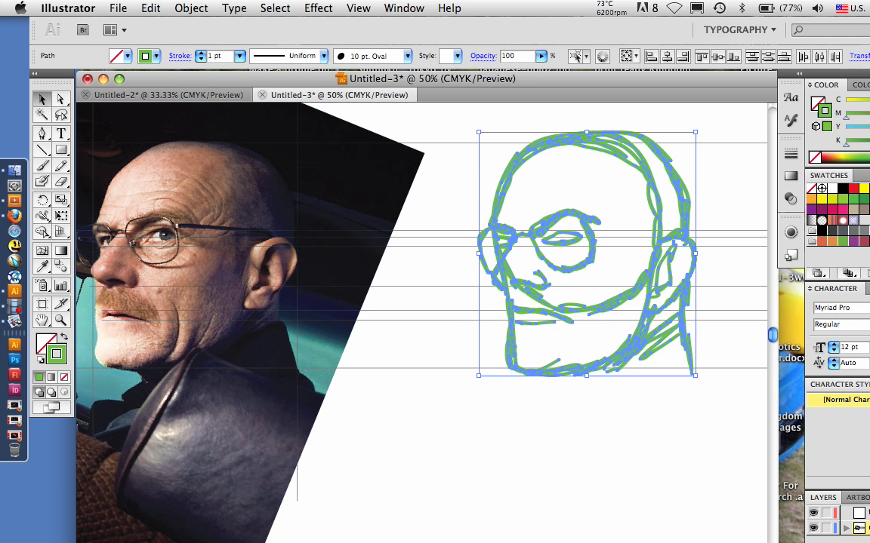
left_click(541, 56)
left_click_drag(542, 70, 500, 70)
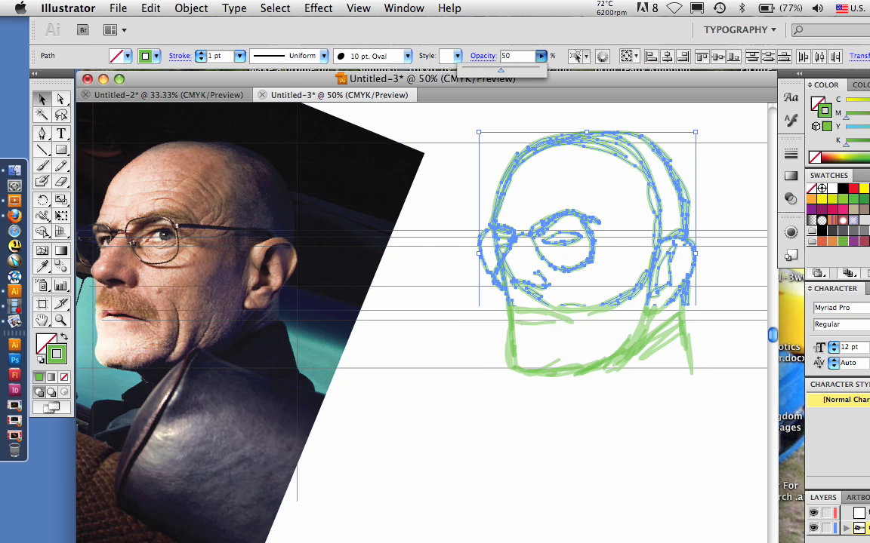
left_click(826, 529)
left_click(862, 514)
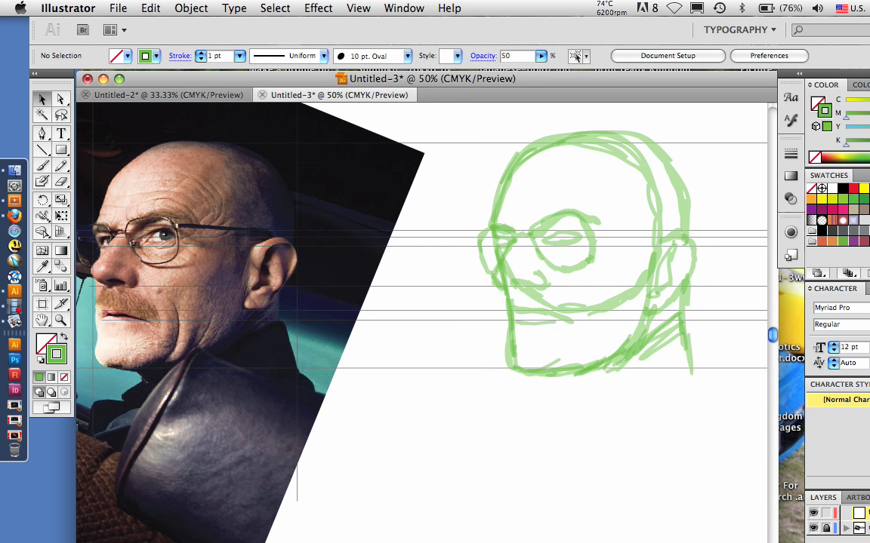
Step: Set the paintbrush stroke to black with a 0.5 pt weight
double_click(57, 354)
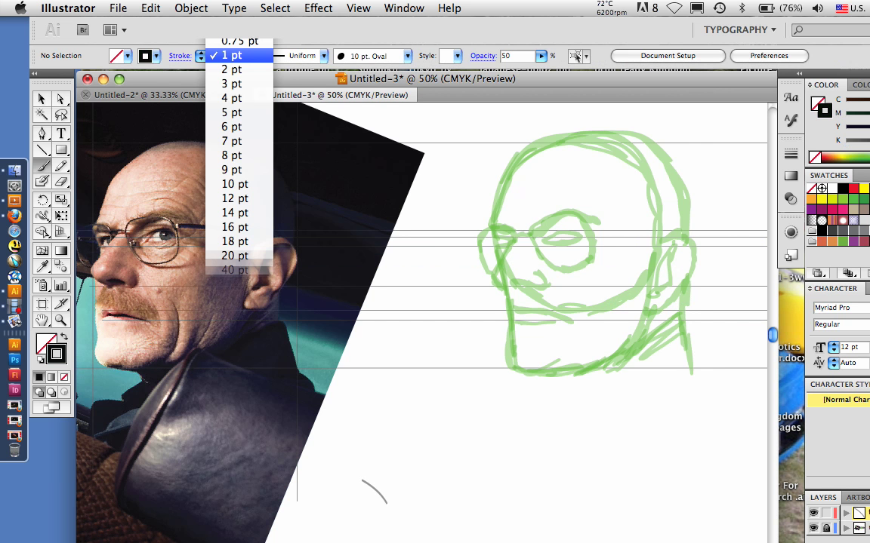
scroll(238, 113, "up", 2)
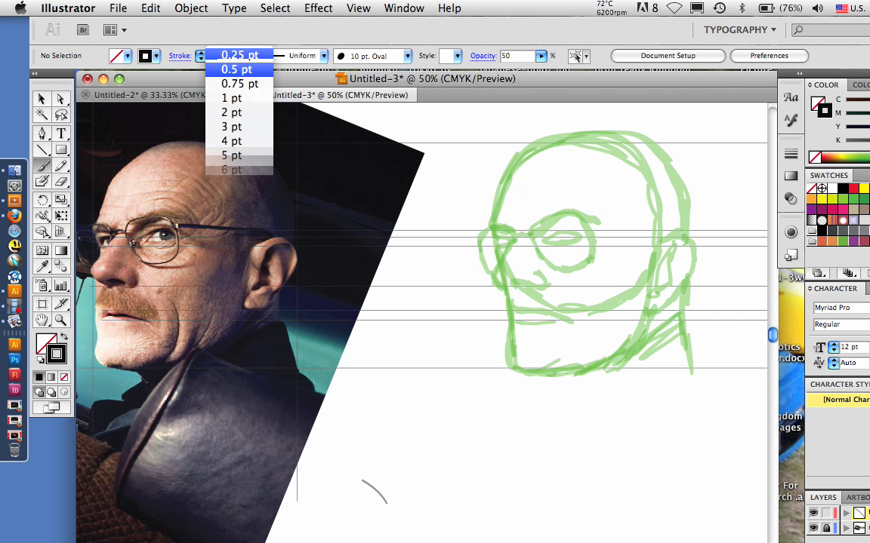
left_click(237, 68)
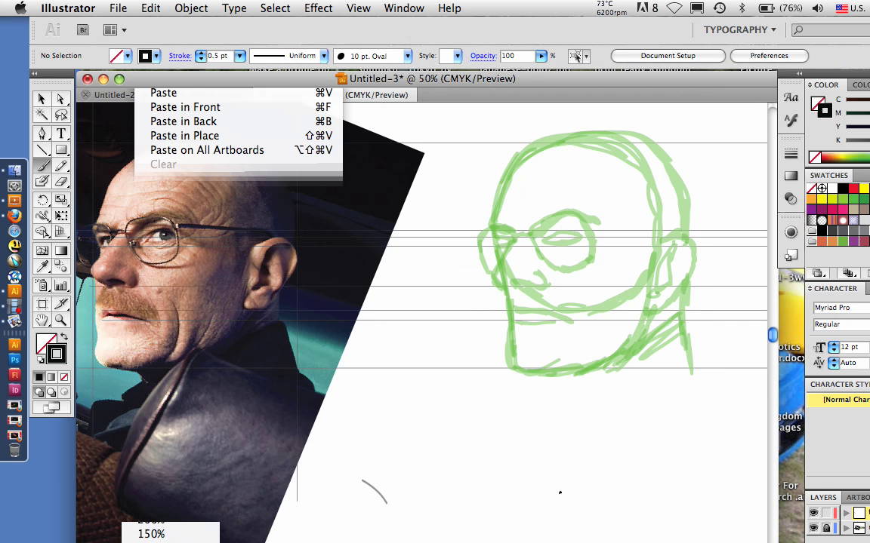
Step: Reposition and widen the document window to give the reference photo and the sketch more room
key("super+equal")
key("super+equal")
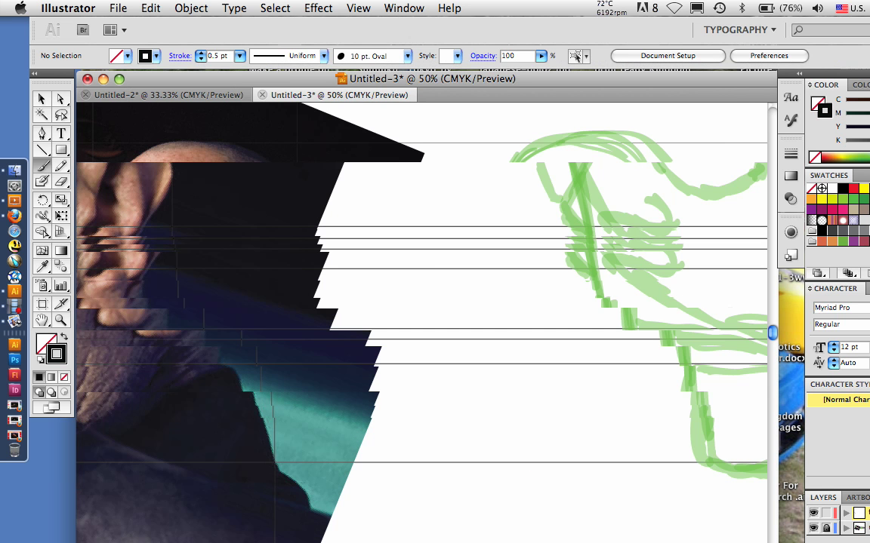
key("super+equal")
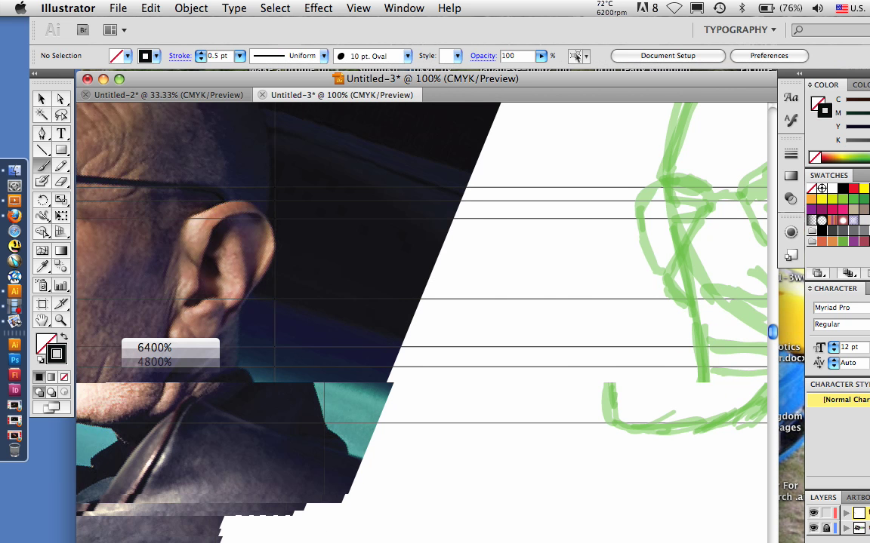
key("super+minus")
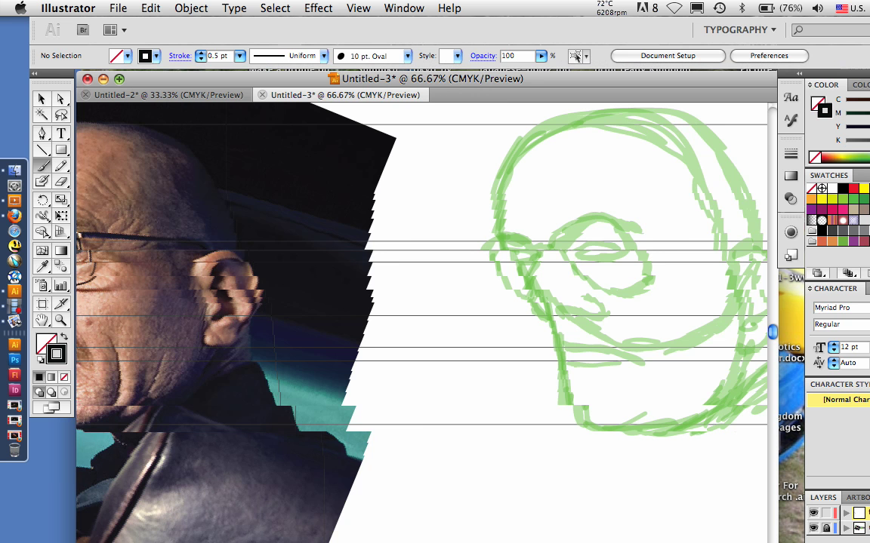
scroll(422, 317, "left", 3)
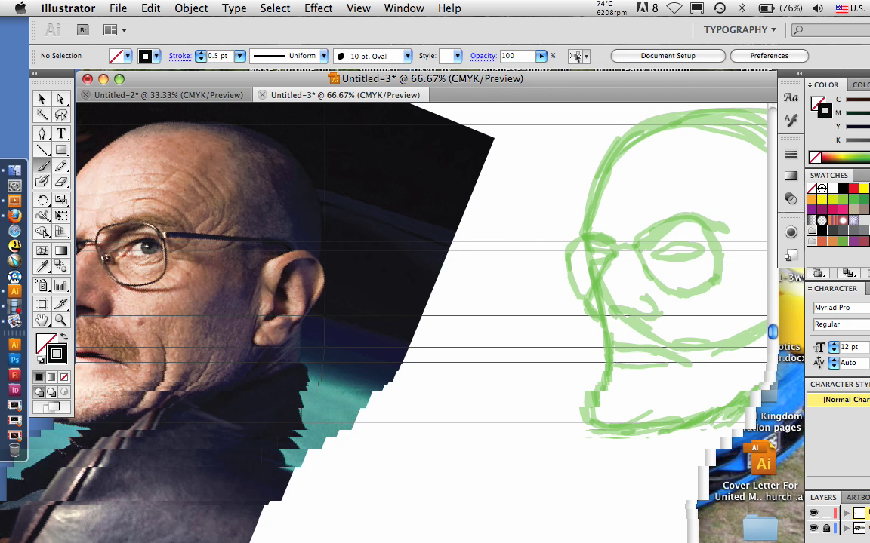
left_click_drag(558, 78, 484, 78)
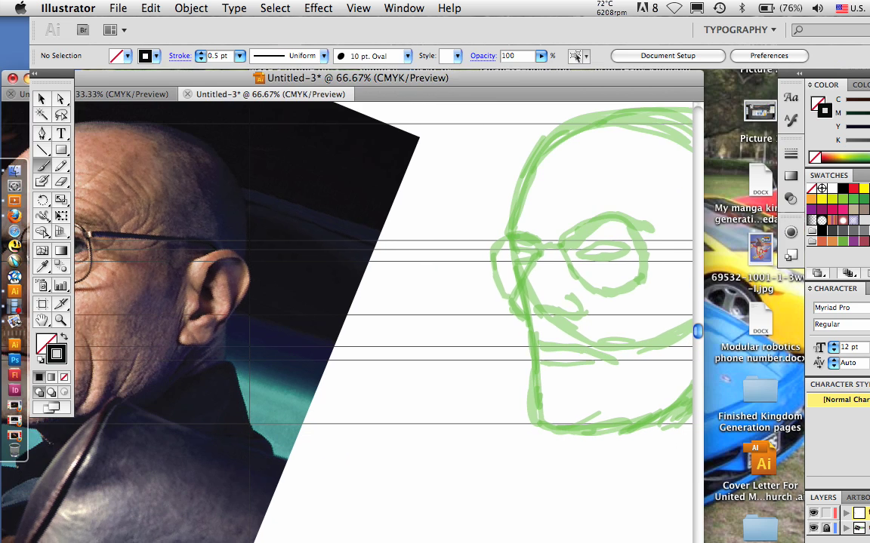
left_click_drag(701, 542, 628, 539)
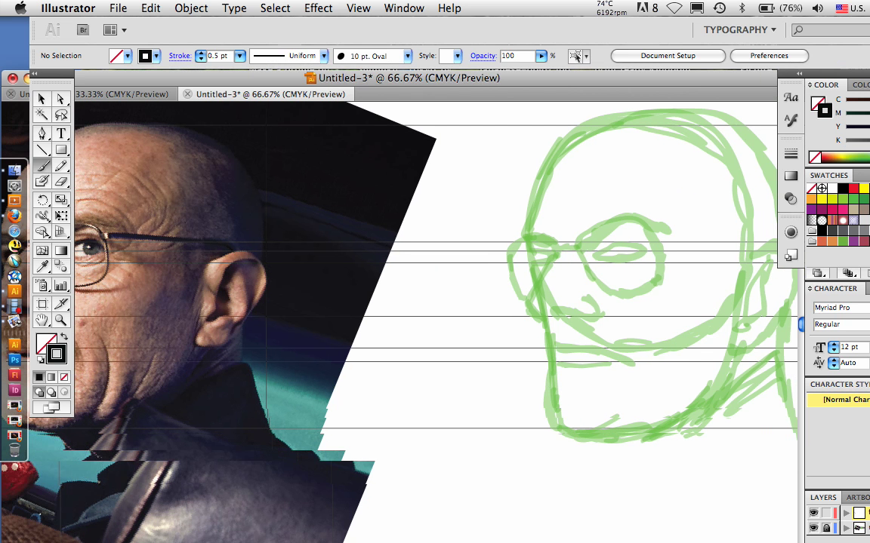
Step: Ink the outlines of both eyes and their irises in black over the green eye guides
left_click(53, 542)
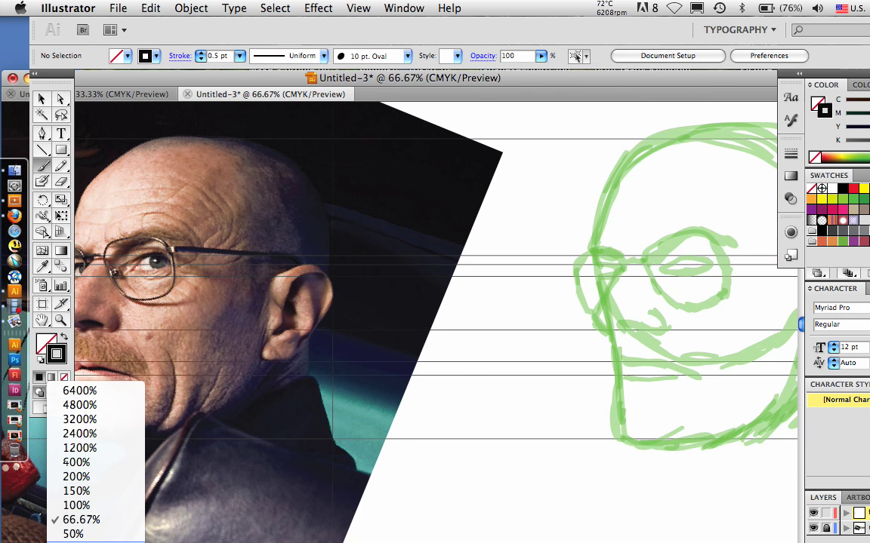
left_click(73, 534)
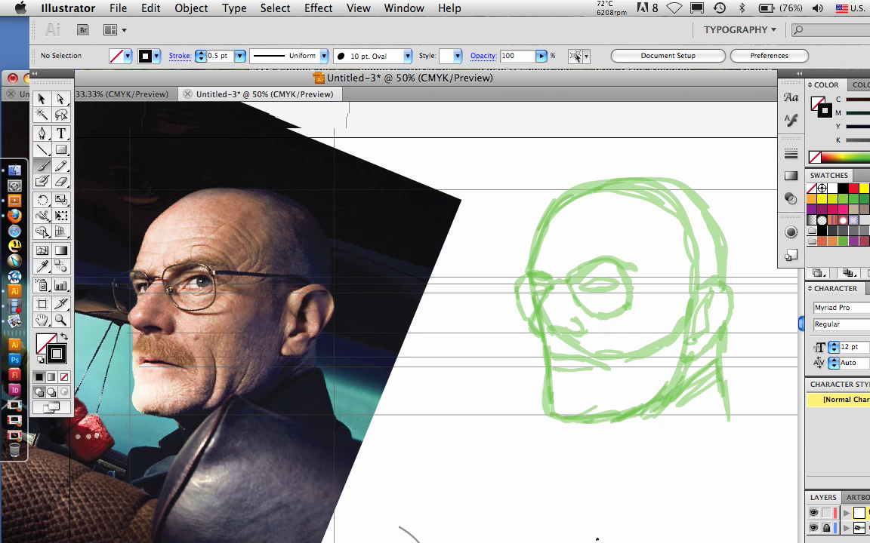
left_click_drag(580, 289, 604, 281)
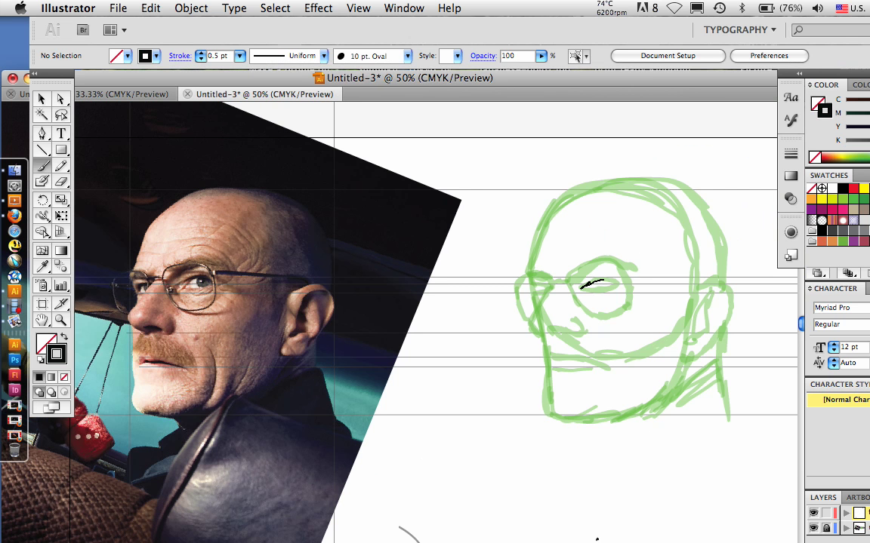
key("super+z")
mouse_move(581, 287)
left_mouse_down()
mouse_move(604, 277)
mouse_move(587, 288)
mouse_move(617, 286)
left_mouse_up()
left_click_drag(598, 279, 610, 280)
left_click_drag(533, 288, 545, 293)
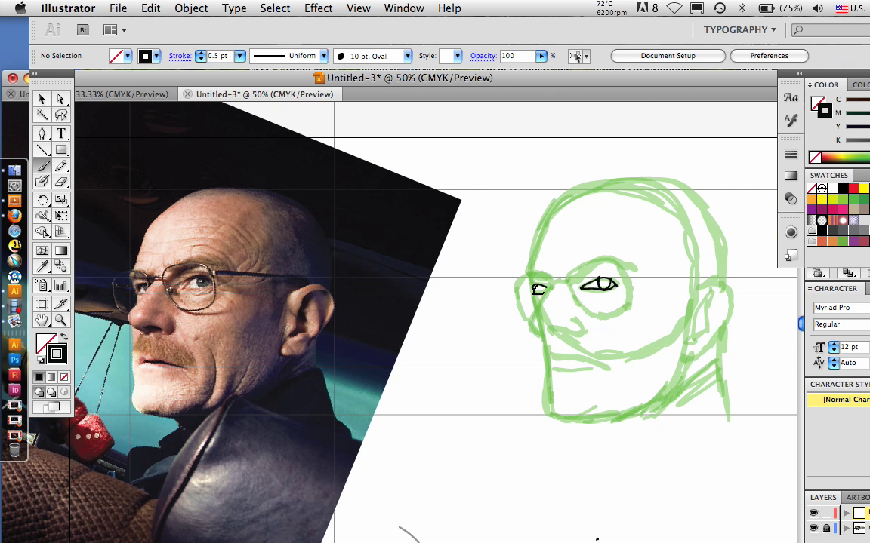
left_click_drag(538, 286, 533, 293)
Step: Ink the nose from its bridge to the tip, including the nostril and the curved nostril wing
left_click_drag(553, 283, 526, 318)
left_click(151, 8)
left_click_drag(526, 317, 546, 339)
key("super+z")
left_click_drag(551, 282, 547, 337)
mouse_move(547, 330)
left_mouse_down()
mouse_move(574, 330)
mouse_move(548, 334)
mouse_move(568, 336)
left_mouse_up()
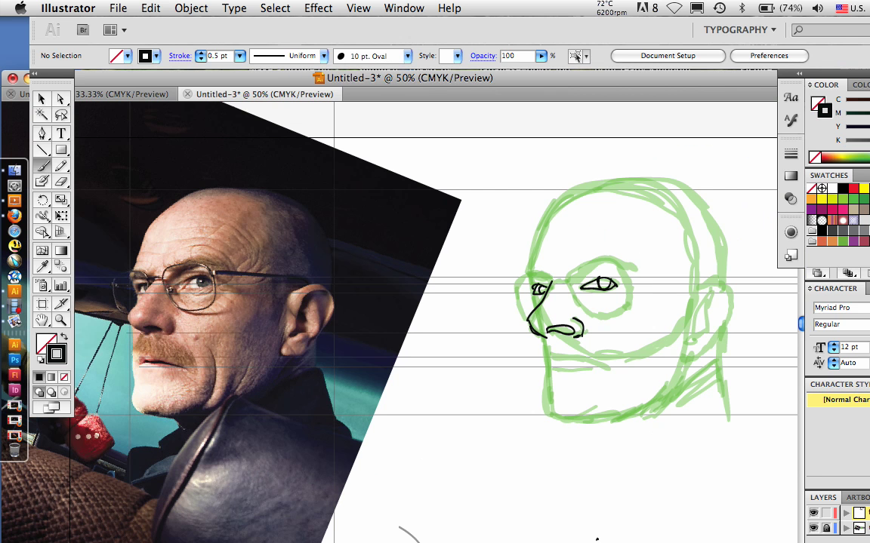
Step: Ink the far brow contour and the bald skull outline from the forehead over the crown to the ear
left_click_drag(532, 292, 537, 305)
left_click_drag(533, 261, 530, 286)
left_click_drag(531, 264, 630, 173)
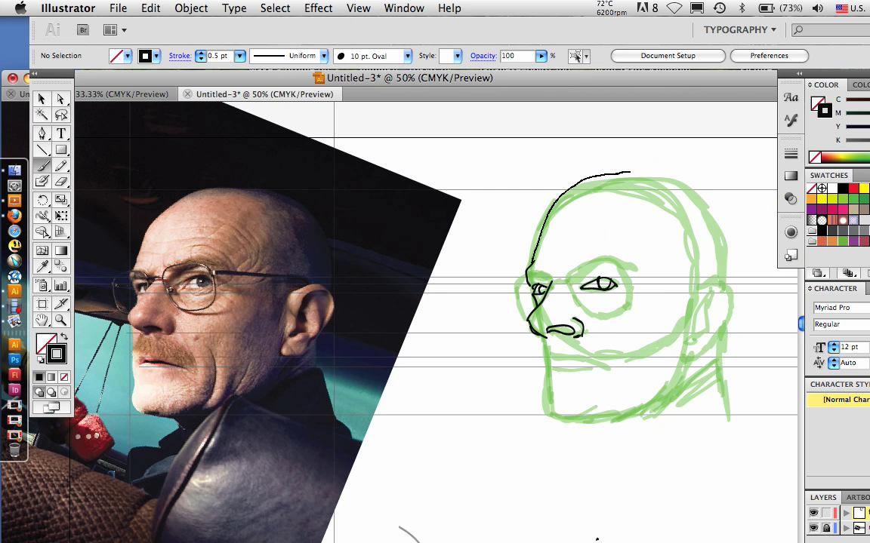
mouse_move(630, 173)
left_mouse_down()
mouse_move(724, 289)
mouse_move(731, 317)
left_mouse_up()
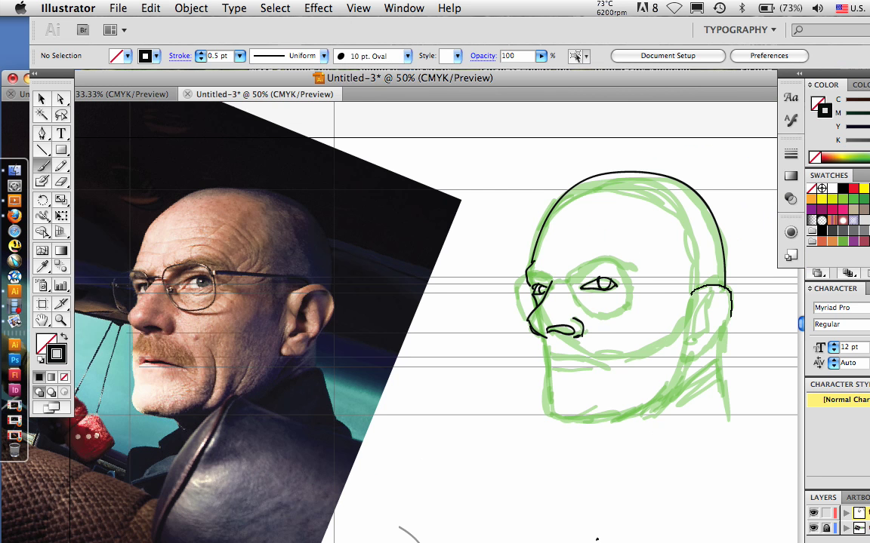
Step: Ink the ear's outer rim down to the lobe and add its inner fold lines
left_click_drag(731, 317, 684, 360)
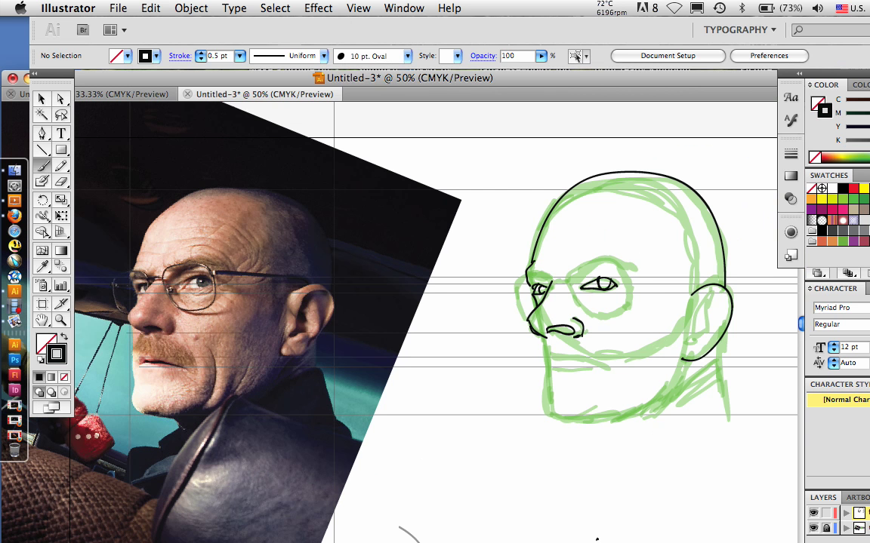
mouse_move(709, 296)
left_mouse_down()
mouse_move(704, 350)
mouse_move(721, 301)
left_mouse_up()
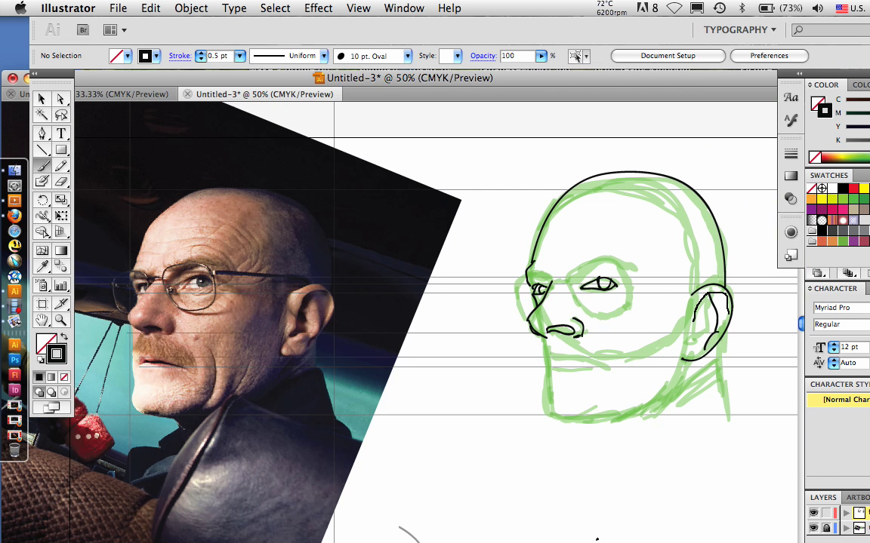
left_click_drag(684, 309, 690, 342)
left_click_drag(689, 315, 703, 343)
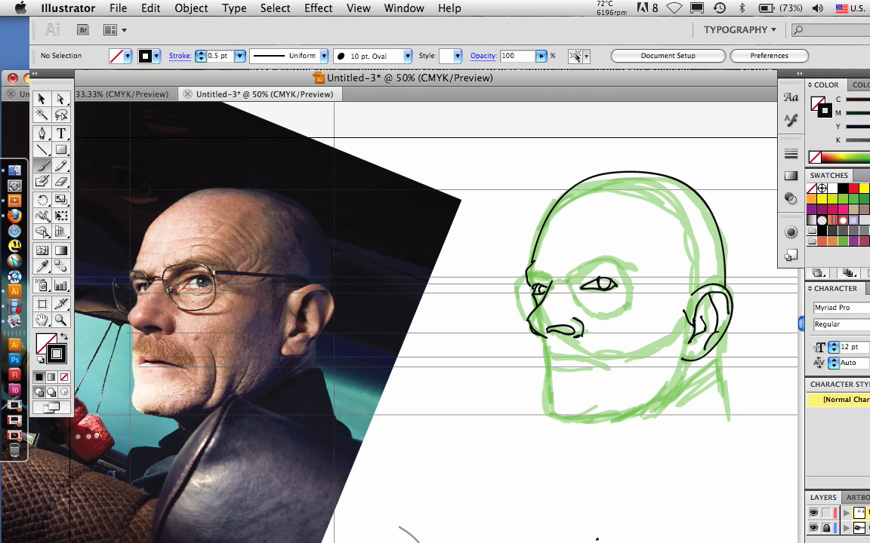
left_click_drag(710, 296, 701, 318)
Step: Ink the back of the neck, the jawline from the ear to the chin, and the front contour of mouth and chin
left_click_drag(722, 332, 718, 386)
left_click_drag(685, 363, 583, 422)
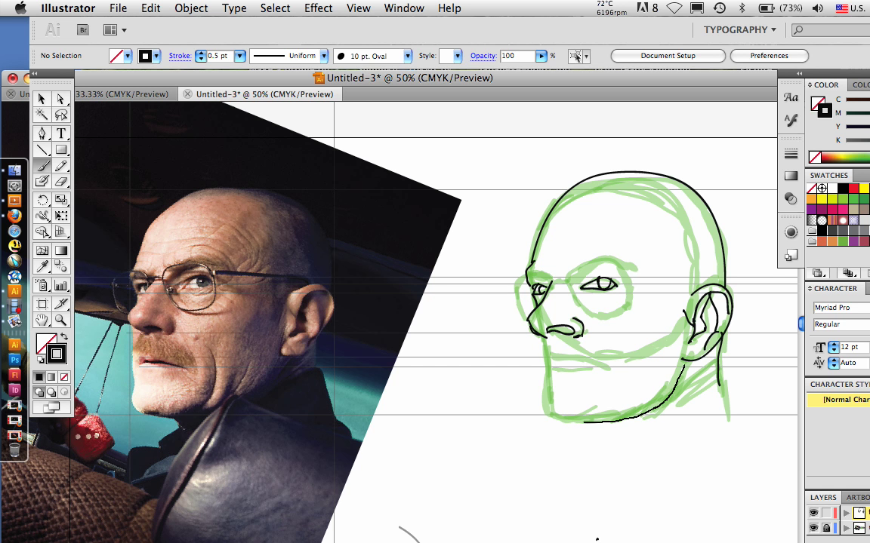
left_click_drag(678, 377, 556, 417)
left_click_drag(537, 336, 542, 377)
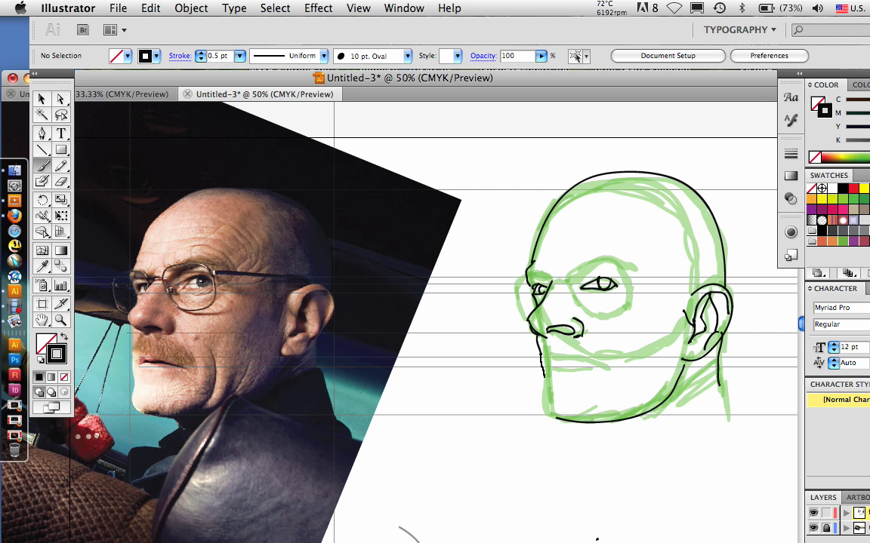
left_click_drag(542, 377, 555, 419)
Step: Ink curved crease lines running down the cheek toward the jaw
mouse_move(557, 418)
left_mouse_down()
mouse_move(620, 404)
mouse_move(630, 348)
left_mouse_up()
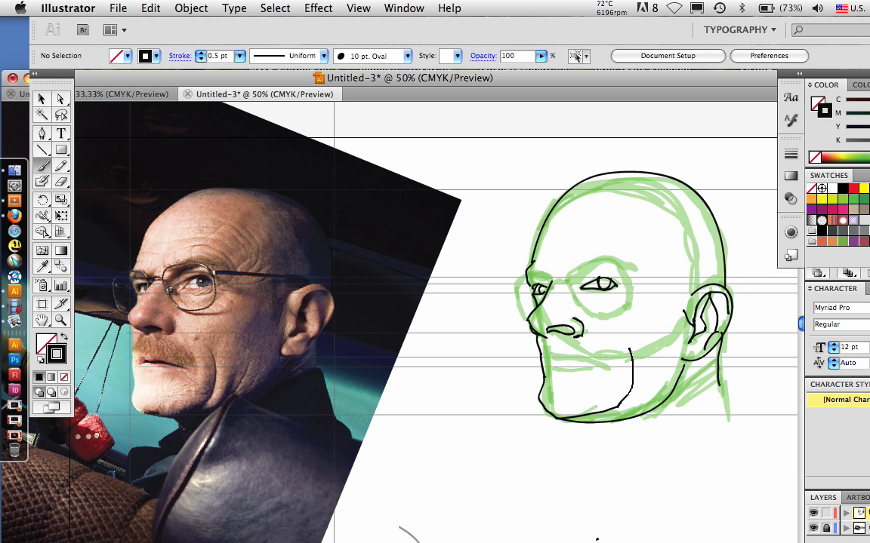
left_click_drag(648, 379, 623, 412)
mouse_move(668, 360)
left_mouse_down()
mouse_move(634, 405)
mouse_move(590, 422)
left_mouse_up()
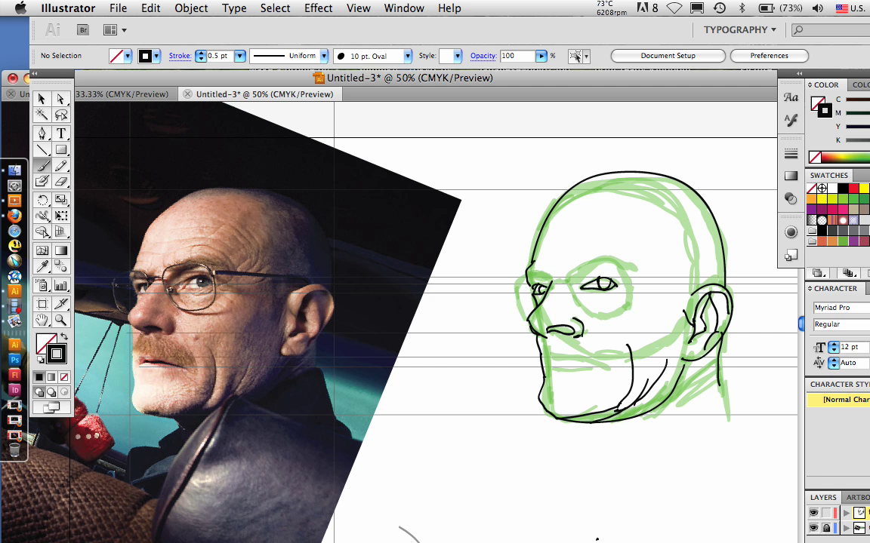
Step: Ink the mouth with a dark parting line and the lip contours along the green mouth guide
mouse_move(545, 366)
left_mouse_down()
mouse_move(553, 359)
mouse_move(601, 368)
mouse_move(548, 366)
left_mouse_up()
left_click_drag(600, 368, 548, 365)
left_click_drag(548, 367, 585, 369)
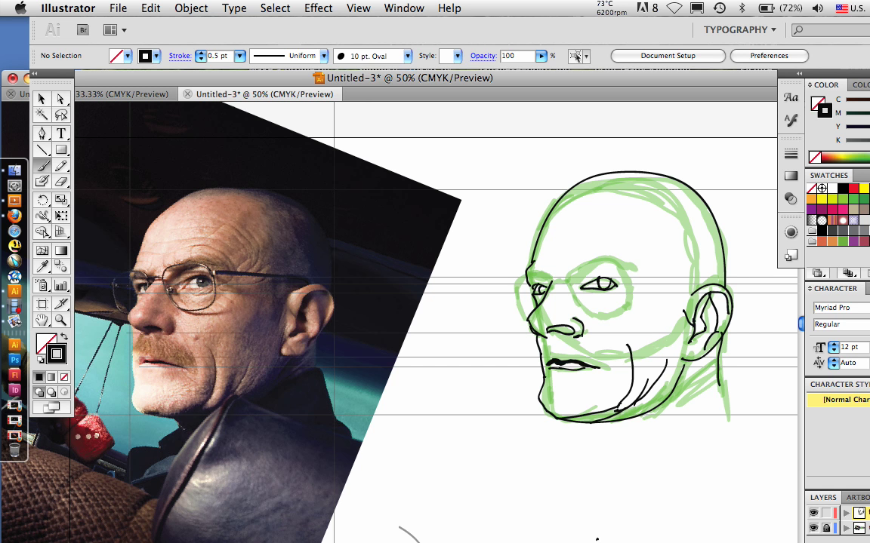
left_click_drag(546, 362, 593, 365)
Step: Fill in the mustache between nose and mouth with short slanted hair strokes, extending past the mouth corner
left_click_drag(546, 338, 556, 355)
left_click_drag(541, 338, 545, 351)
left_click_drag(560, 341, 567, 355)
left_click_drag(567, 341, 579, 356)
left_click_drag(576, 343, 591, 360)
left_click_drag(587, 348, 607, 366)
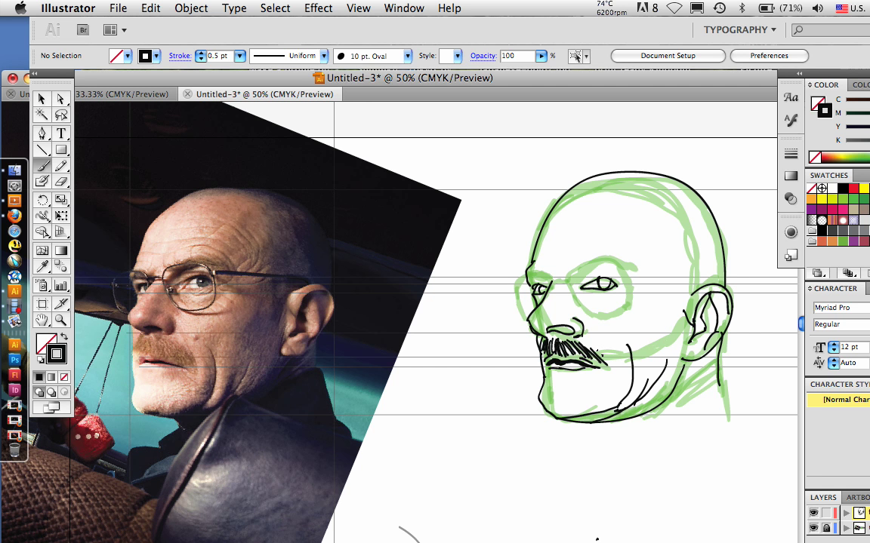
left_click_drag(602, 348, 616, 370)
Step: Darken the pupils and add eyelid folds and creases around both eyes
left_click_drag(600, 279, 605, 285)
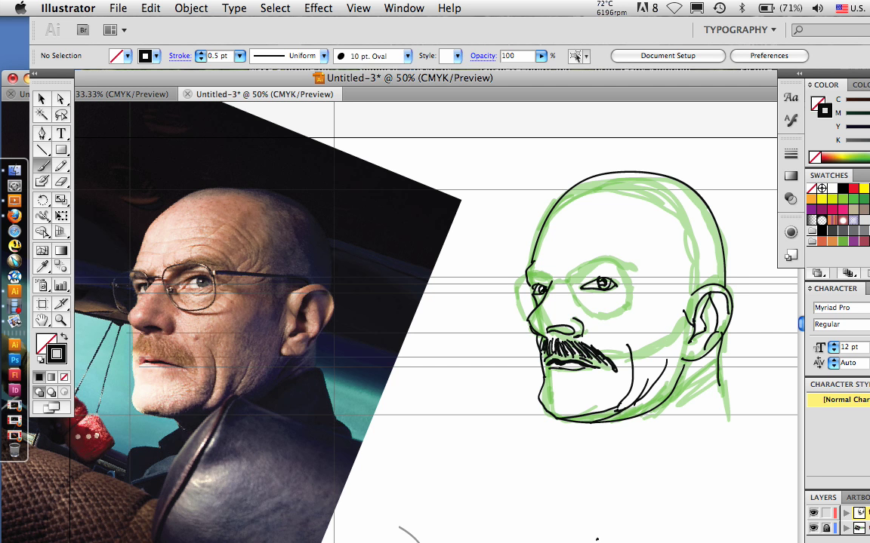
mouse_move(594, 281)
left_mouse_down()
mouse_move(575, 286)
mouse_move(580, 293)
left_mouse_up()
left_click_drag(615, 287, 628, 295)
left_click_drag(612, 280, 625, 284)
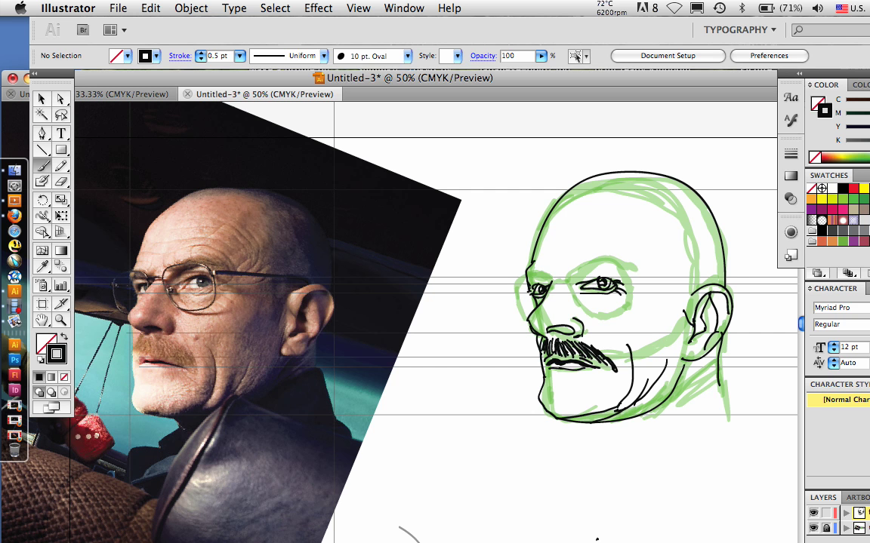
left_click_drag(567, 290, 579, 286)
Step: Ink the outlines of both eyebrows, giving the near one an angled arch
left_click_drag(569, 277, 600, 265)
left_click_drag(607, 258, 639, 268)
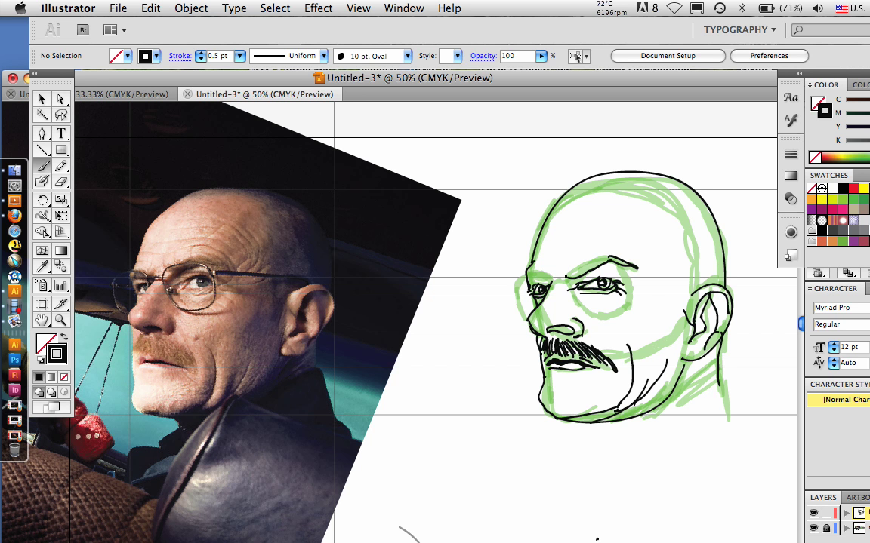
left_click_drag(566, 277, 611, 257)
left_click_drag(526, 270, 551, 277)
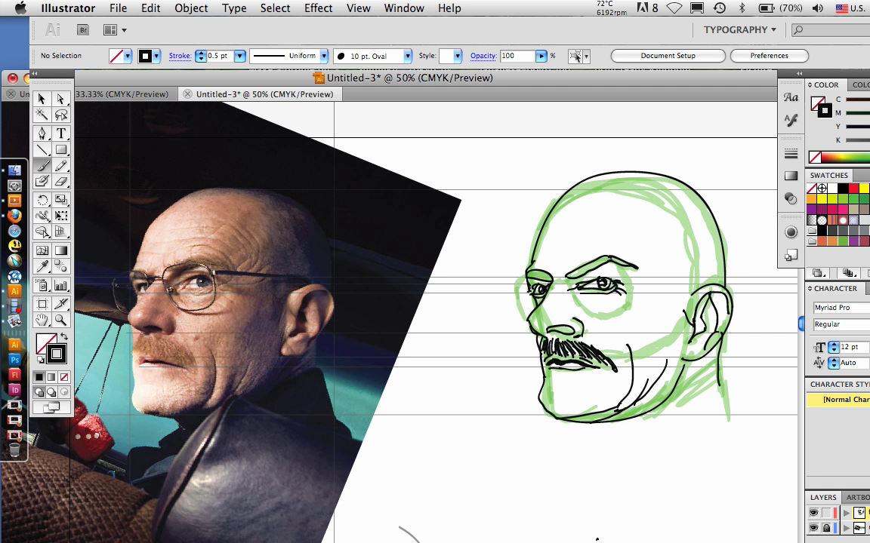
Step: Ink the rim of the near eyeglass lens around the eye, closing it beneath the eyebrow
mouse_move(571, 270)
left_mouse_down()
mouse_move(566, 286)
mouse_move(625, 312)
left_mouse_up()
left_click_drag(618, 311, 623, 308)
left_click_drag(625, 306, 622, 285)
left_click_drag(564, 276, 610, 260)
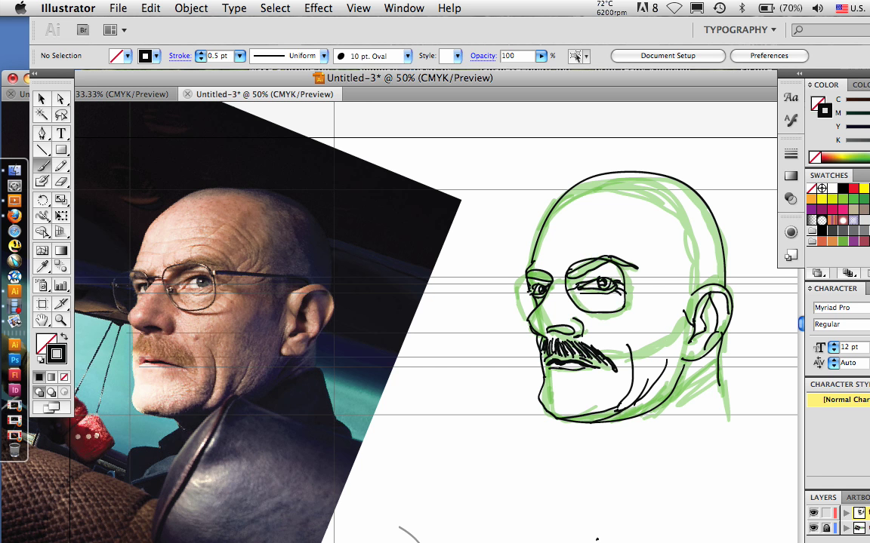
Step: Ink the glasses' nose bridge and the rim of the far lens
left_click_drag(549, 281, 567, 276)
left_click_drag(525, 274, 516, 311)
left_click_drag(515, 306, 528, 318)
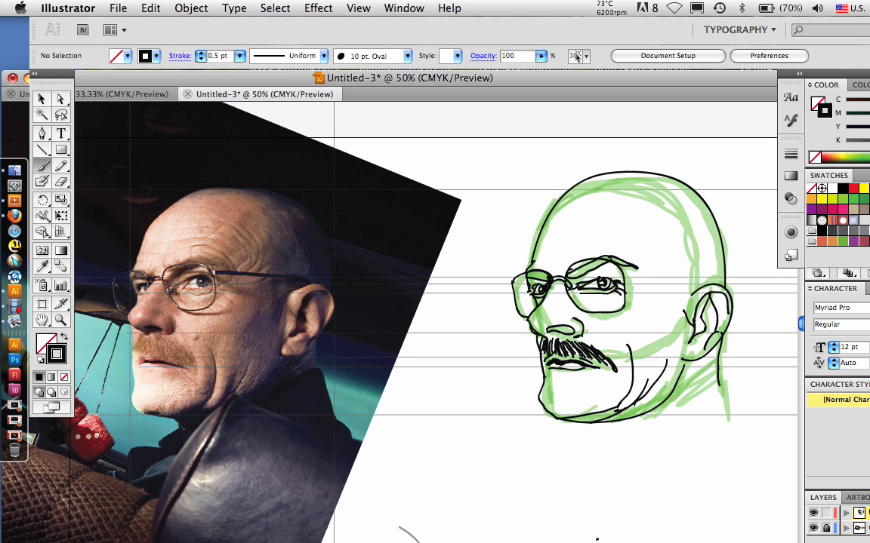
left_click_drag(531, 274, 528, 315)
Step: Add inner rim lines to the glasses and ink the double-lined temple arm back to the ear
left_click_drag(568, 287, 624, 291)
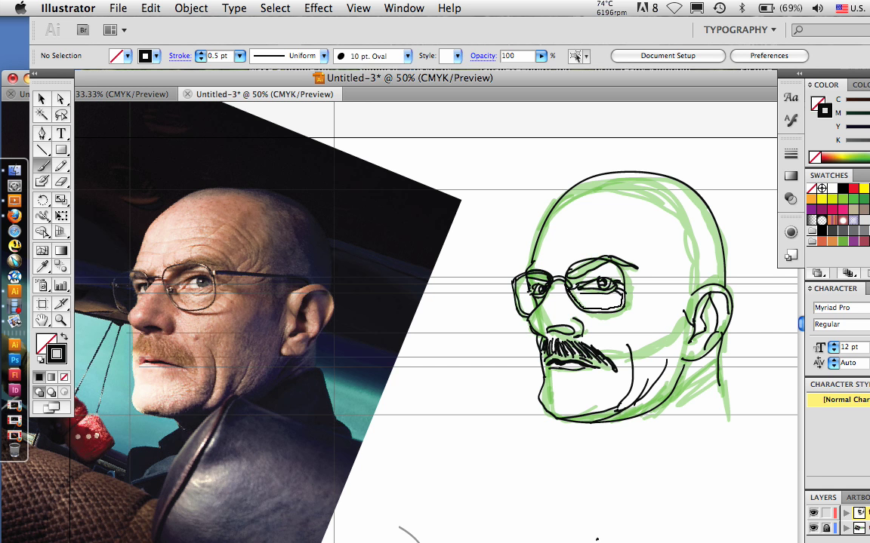
left_click_drag(610, 264, 613, 307)
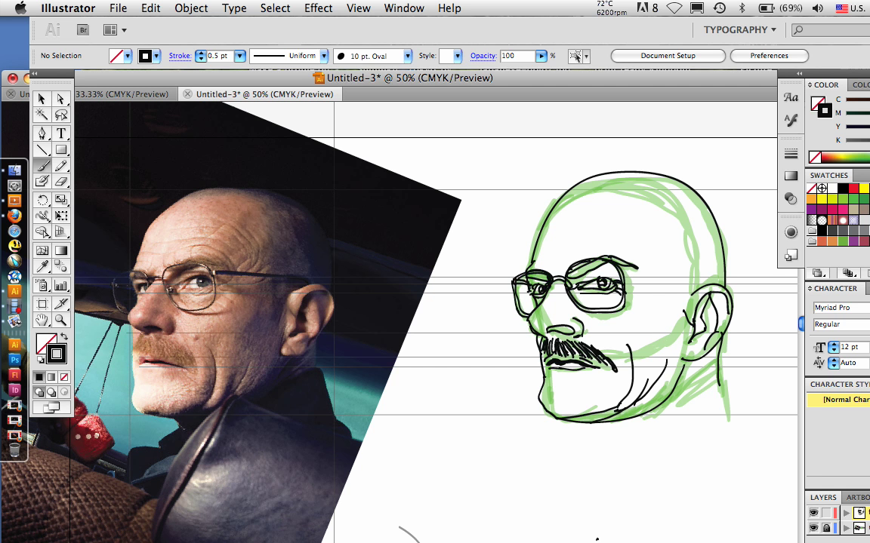
left_click_drag(622, 278, 708, 286)
left_click_drag(623, 274, 711, 284)
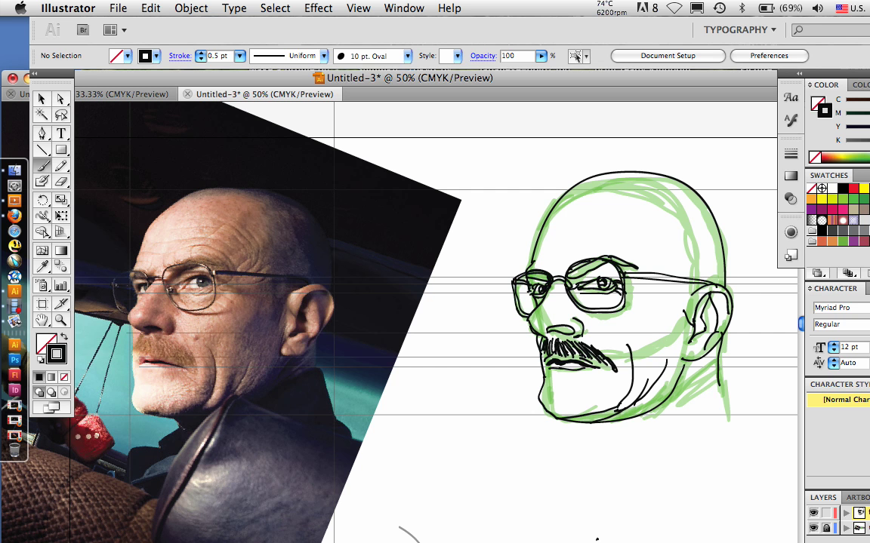
Step: Ink the frown lines between the eyebrows and the curved wrinkles across the forehead and temple
left_click_drag(564, 266, 559, 276)
left_click_drag(555, 266, 551, 276)
left_click_drag(591, 247, 643, 269)
left_click_drag(594, 216, 649, 236)
left_click_drag(621, 221, 664, 250)
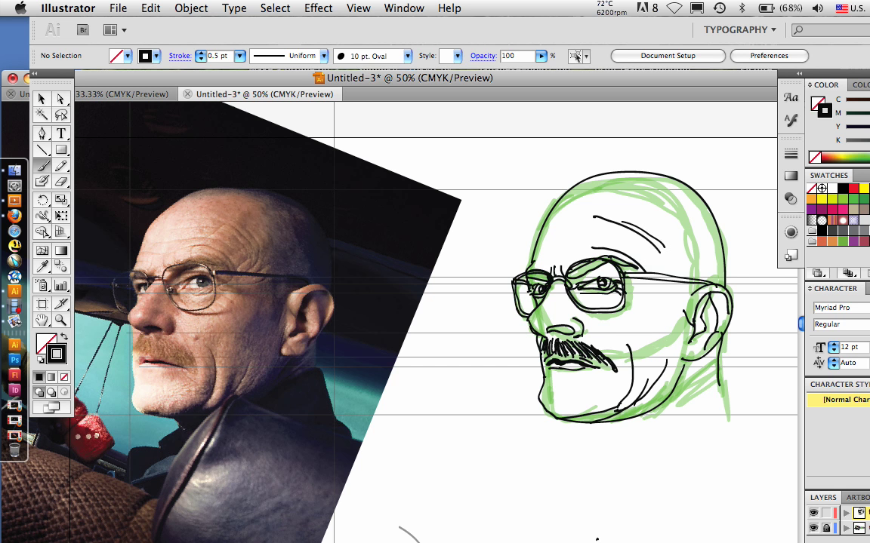
left_click_drag(652, 222, 672, 247)
left_click_drag(656, 226, 678, 275)
Step: Ink the jacket's large lapel below the jaw and the collar edge sloping down to the shoulder
left_click_drag(676, 396, 777, 446)
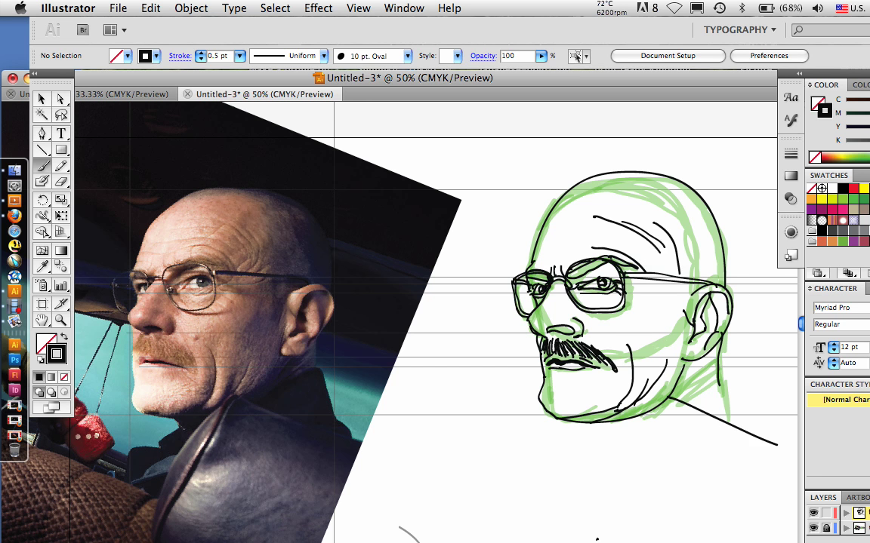
left_click_drag(647, 402, 598, 514)
left_click_drag(620, 448, 604, 522)
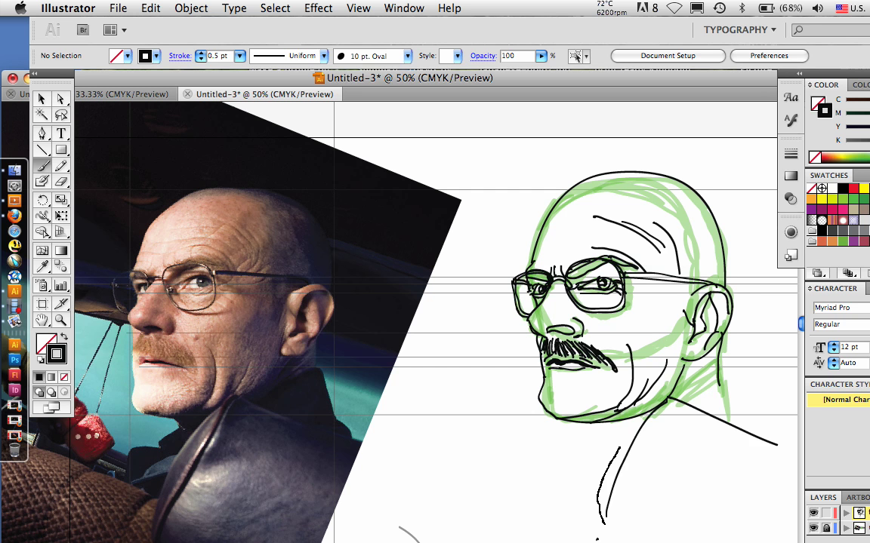
left_click_drag(657, 405, 642, 540)
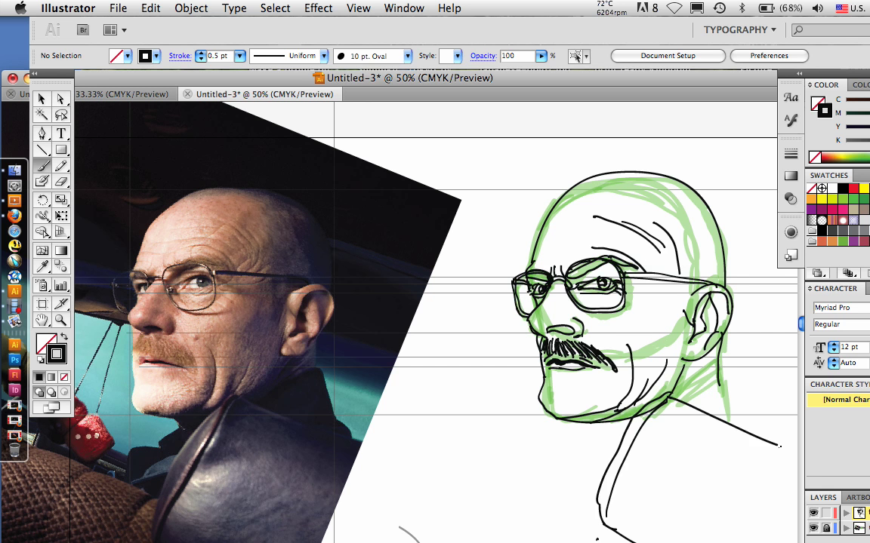
left_click_drag(780, 447, 797, 454)
Step: Ink the raised collar behind the neck and a crease line on the neck below the ear
left_click_drag(669, 397, 737, 378)
left_click_drag(737, 378, 785, 448)
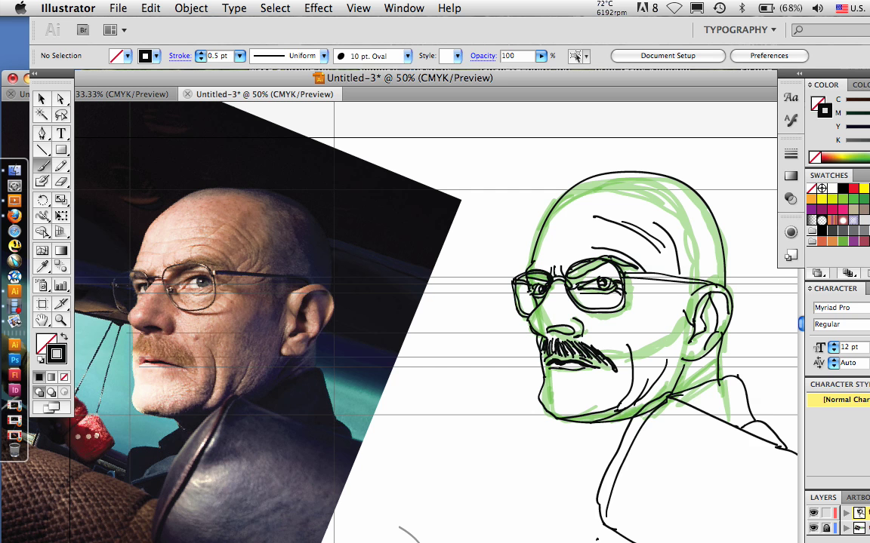
left_click_drag(708, 368, 678, 392)
Step: Ink the pointed shirt collar folds beneath the chin
mouse_move(601, 422)
left_mouse_down()
mouse_move(615, 436)
mouse_move(566, 447)
left_mouse_up()
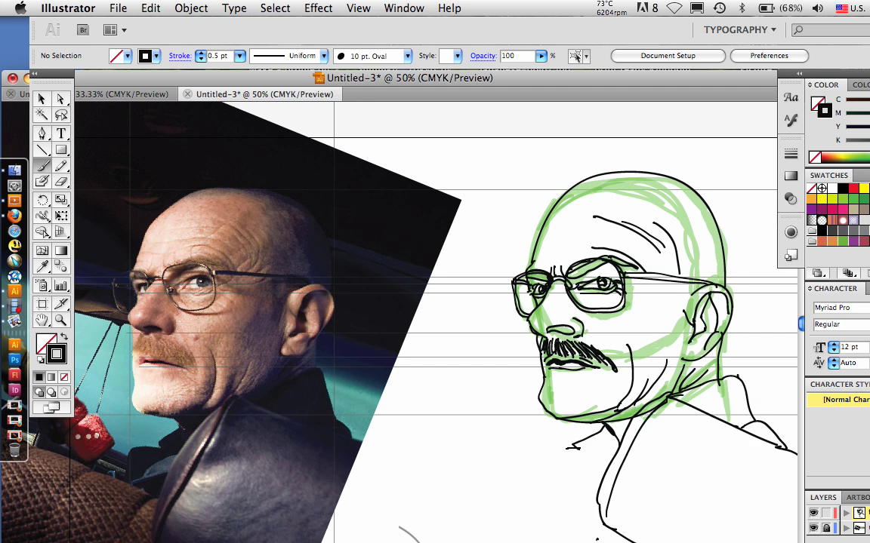
left_click_drag(577, 447, 546, 476)
left_click_drag(610, 457, 537, 491)
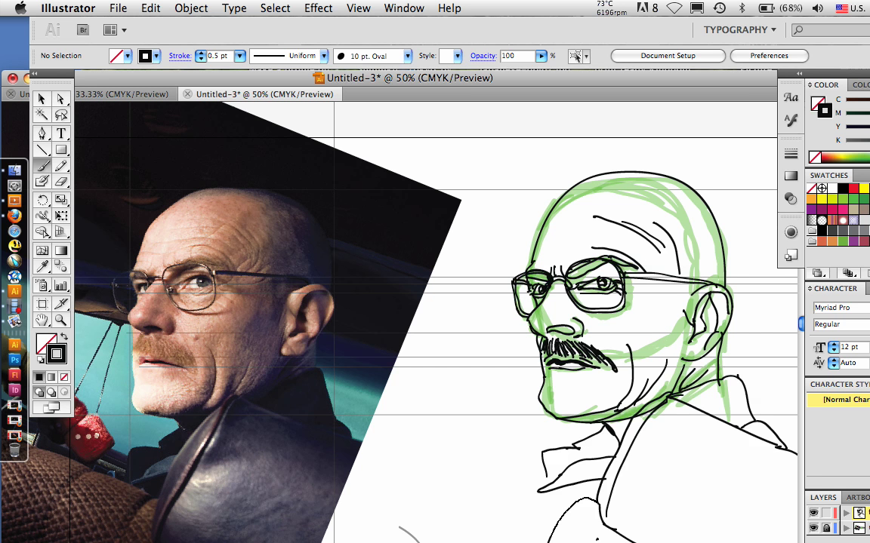
Step: Ink the contours of the front shoulder and jacket, extending them toward the reference photo
left_click_drag(542, 487, 462, 542)
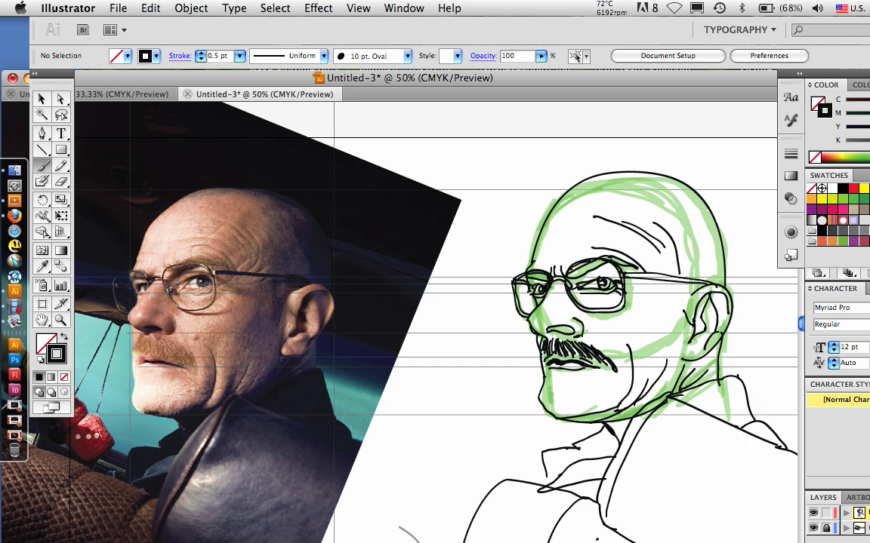
left_click_drag(511, 480, 365, 542)
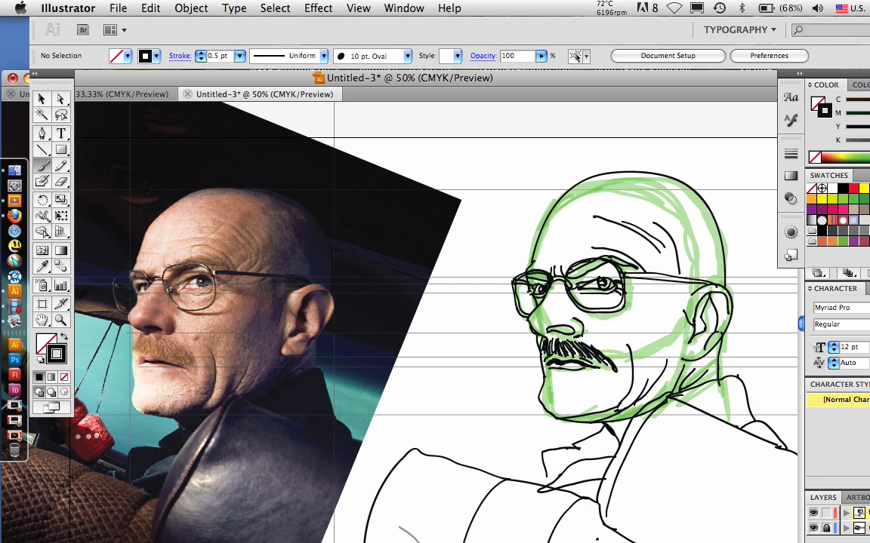
left_click_drag(414, 451, 364, 436)
scroll(435, 322, "right", 2)
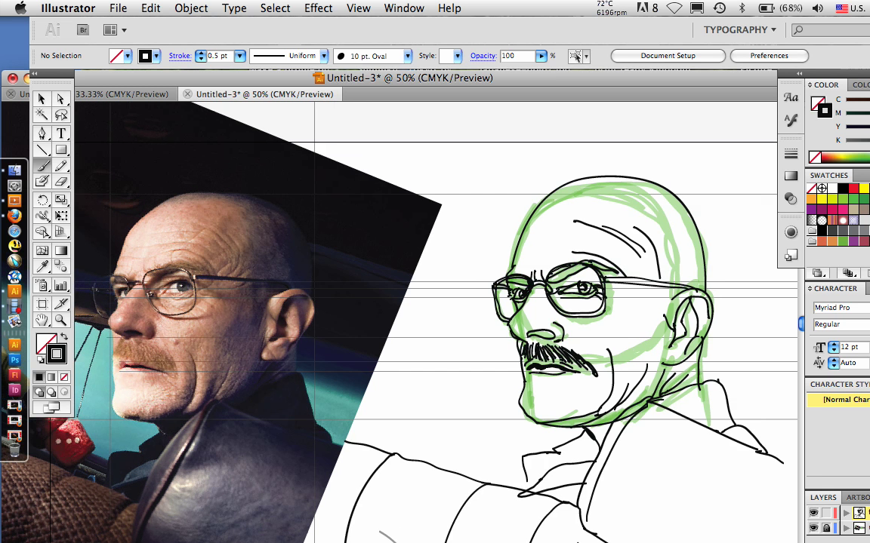
Step: Ink a small mole on the cheek and fill in the dark nostril area above the moustache
left_click(590, 344)
scroll(435, 317, "right", 2)
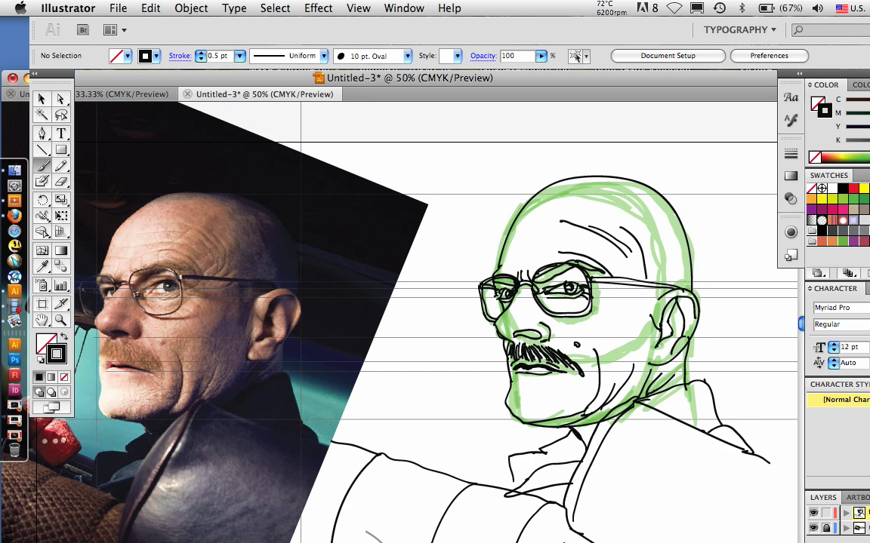
left_click_drag(517, 333, 539, 334)
Step: Lock the drawing layer, create a new layer beneath the existing ones and name it color
left_click(826, 513)
key("super+l")
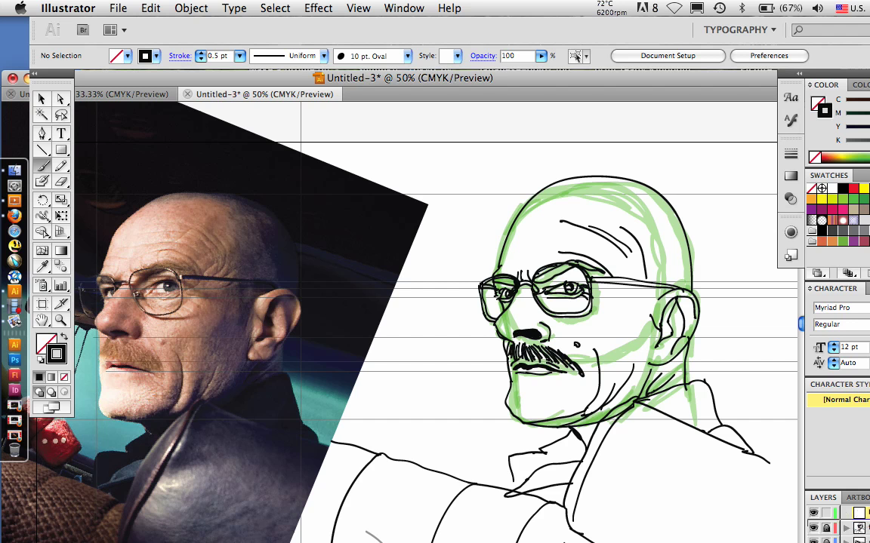
left_click_drag(861, 513, 860, 537)
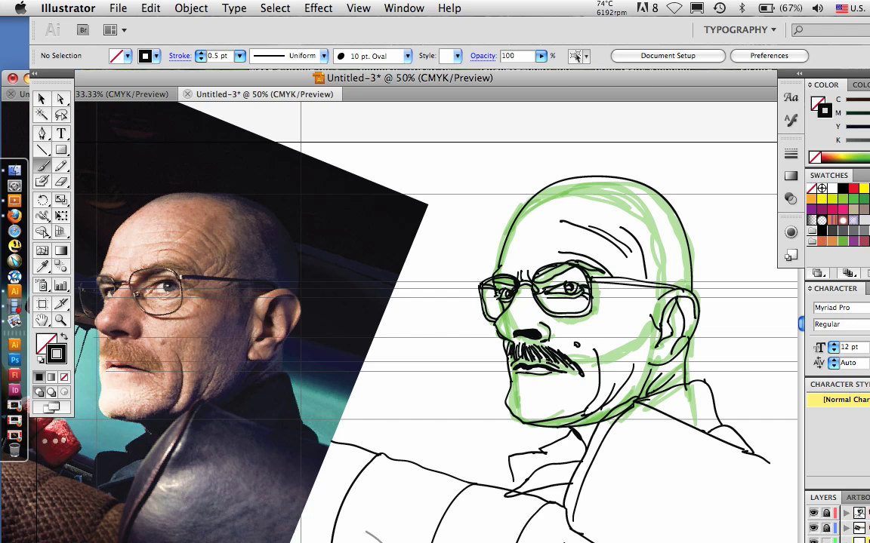
key("super+alt+l")
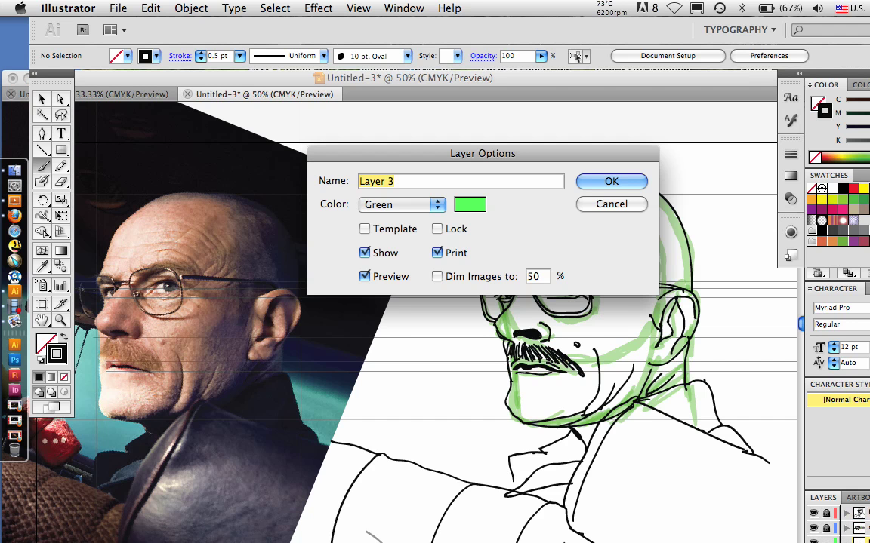
type("color")
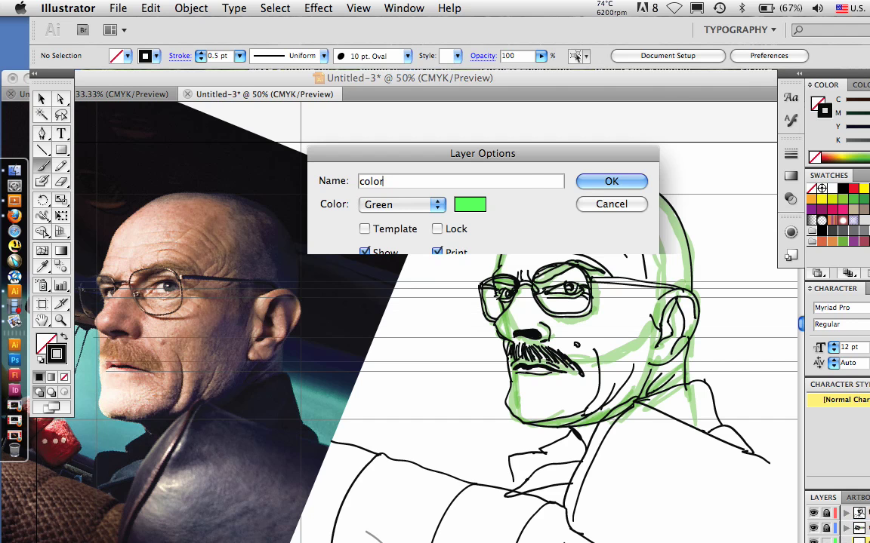
key("Return")
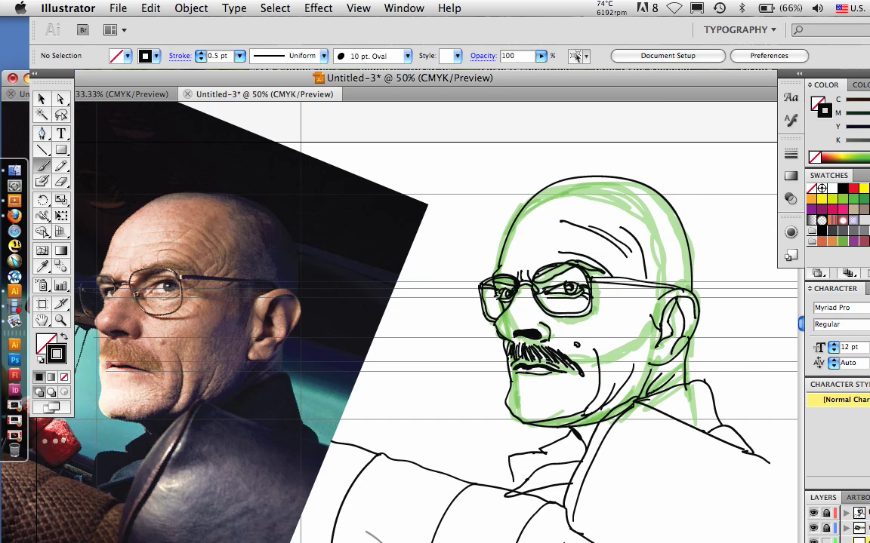
Step: Sample a light skin tone, use it as the brush stroke colour without fill, and test it at 3 pt beside the drawing
key("i")
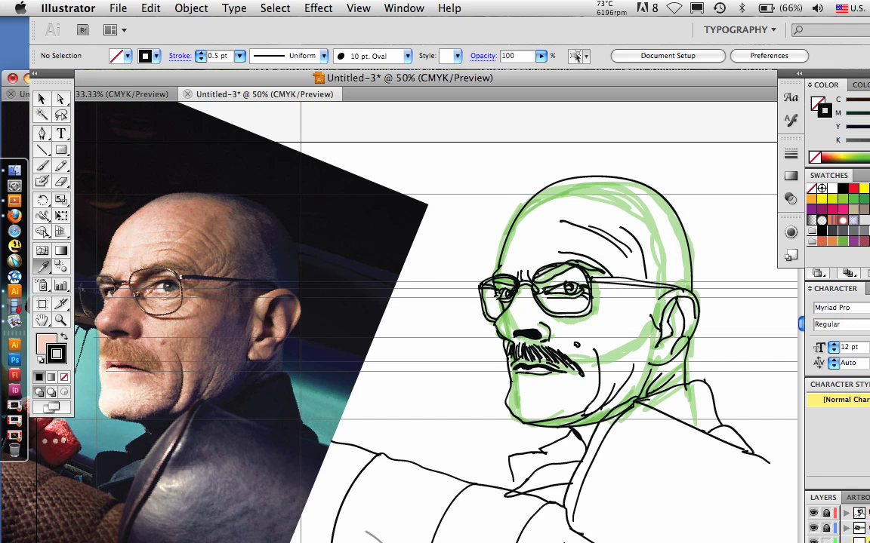
key("slash")
key("shift+x")
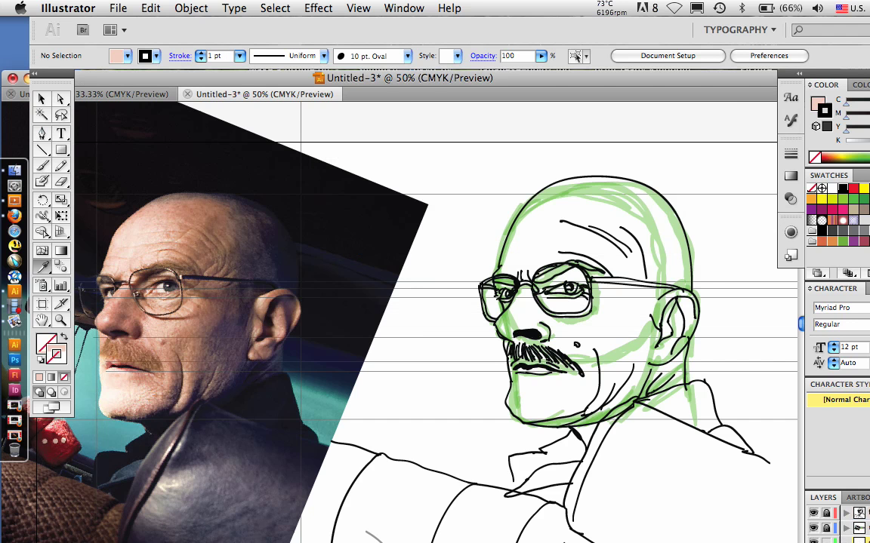
key("b")
left_click(239, 56)
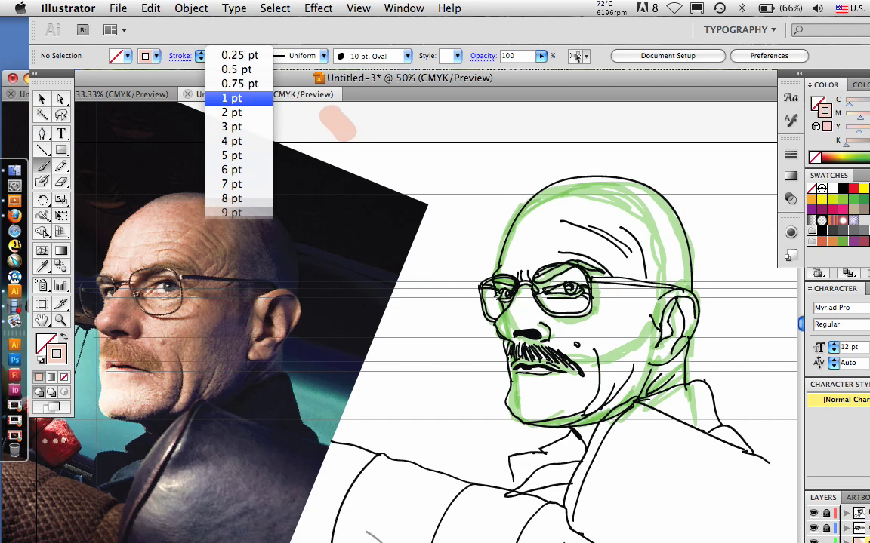
left_click(232, 127)
left_click_drag(384, 115, 394, 119)
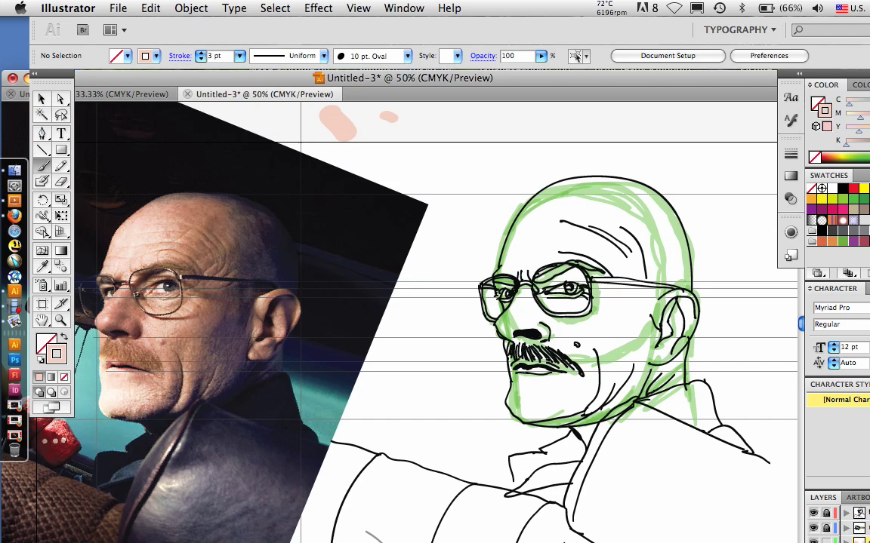
Step: Paint the skin tone over the lower cheek, the ear and the back of the head
key("super+shift+w")
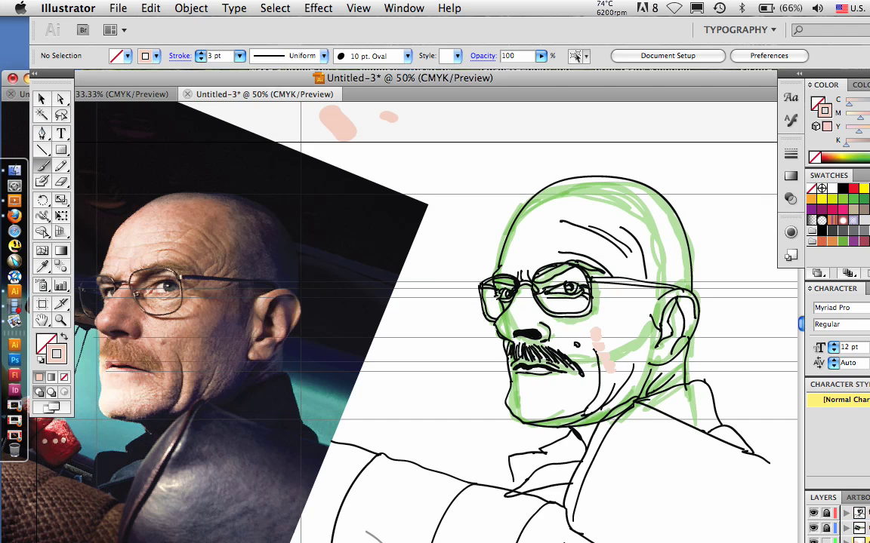
left_click_drag(610, 369, 683, 332)
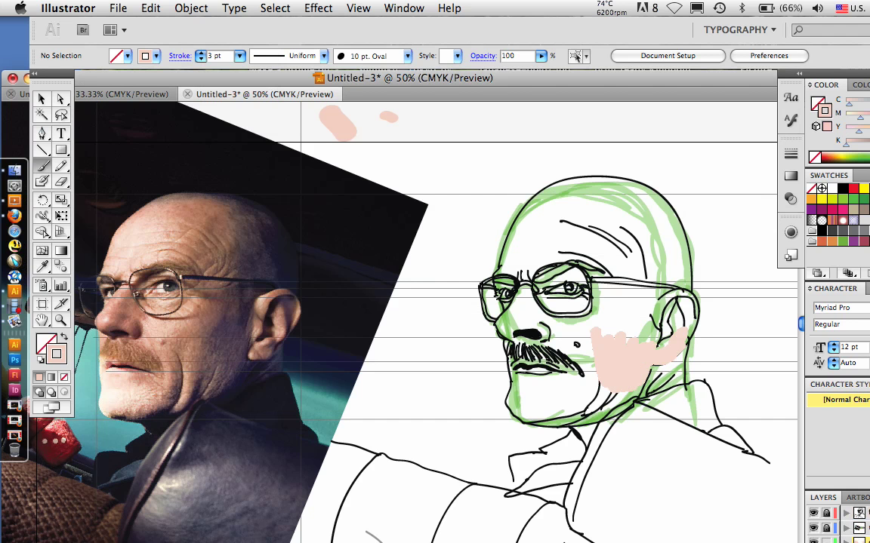
left_click_drag(668, 249, 657, 344)
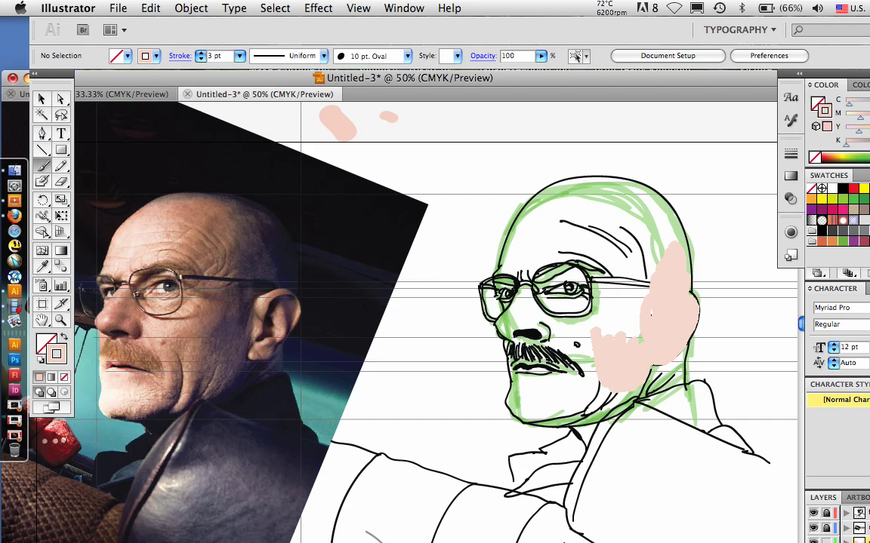
left_click_drag(638, 193, 668, 290)
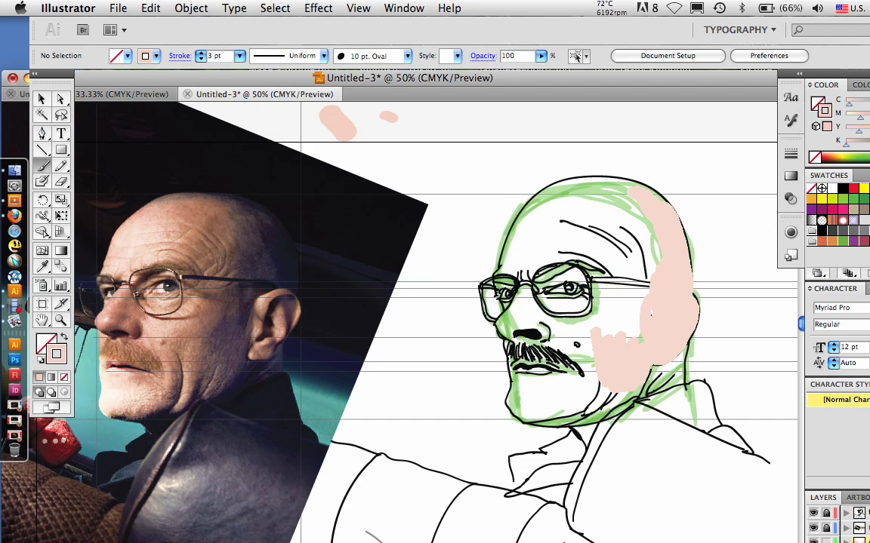
Step: Fill the crown and forehead with the skin tone down to the eyebrows and glasses
left_click_drag(567, 185, 658, 194)
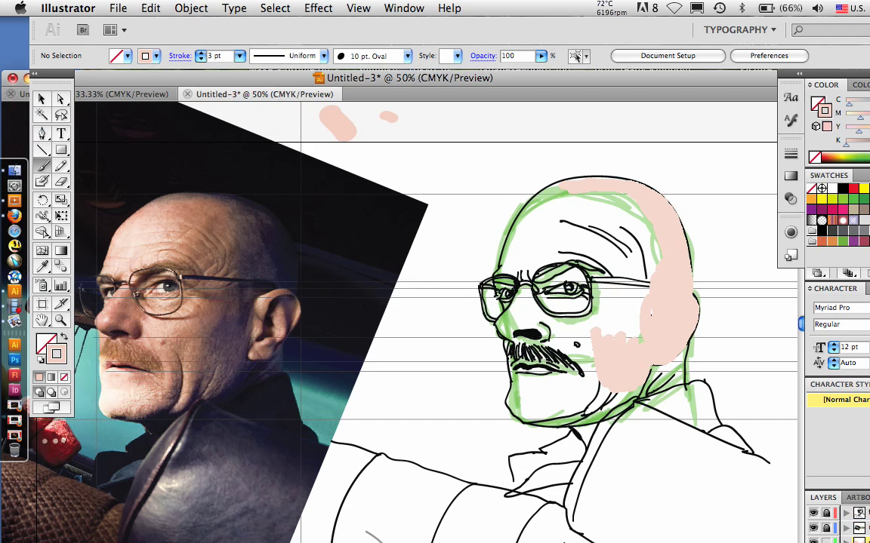
left_click_drag(600, 195, 597, 255)
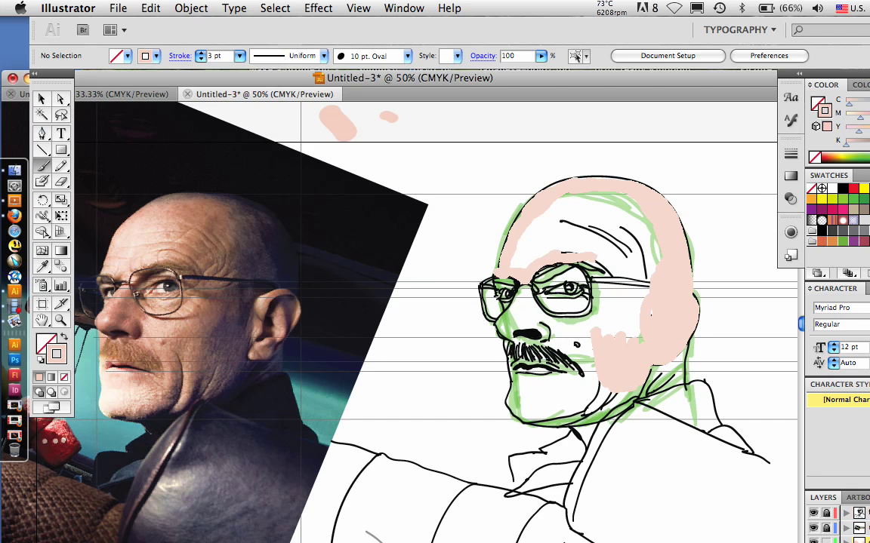
left_click_drag(594, 264, 635, 210)
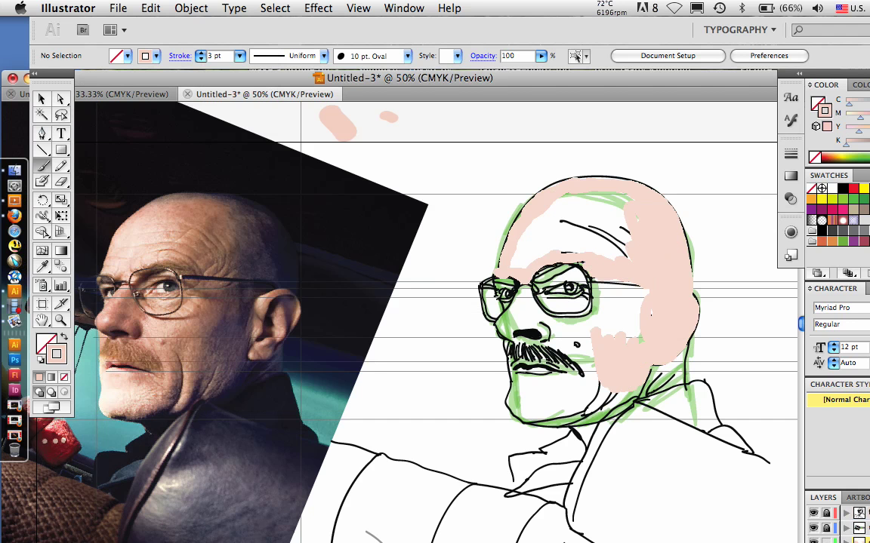
left_click_drag(544, 226, 629, 234)
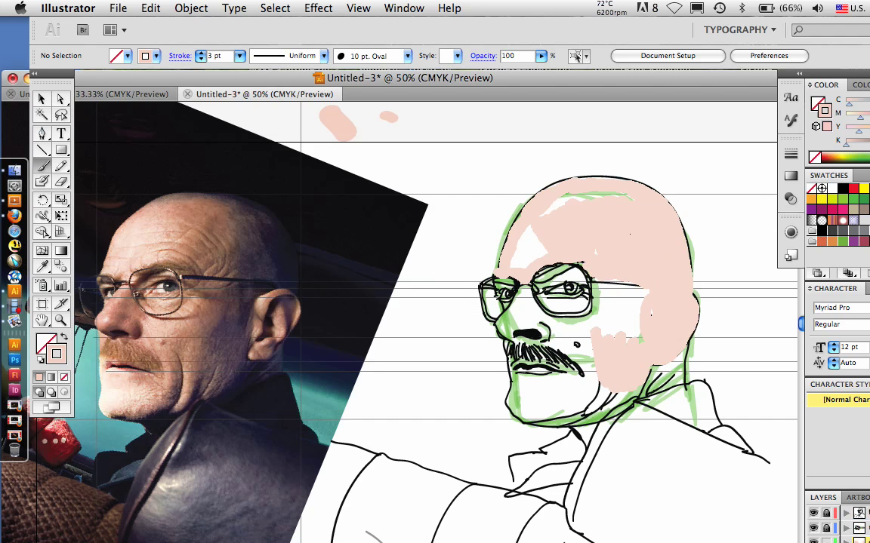
left_click_drag(621, 197, 522, 259)
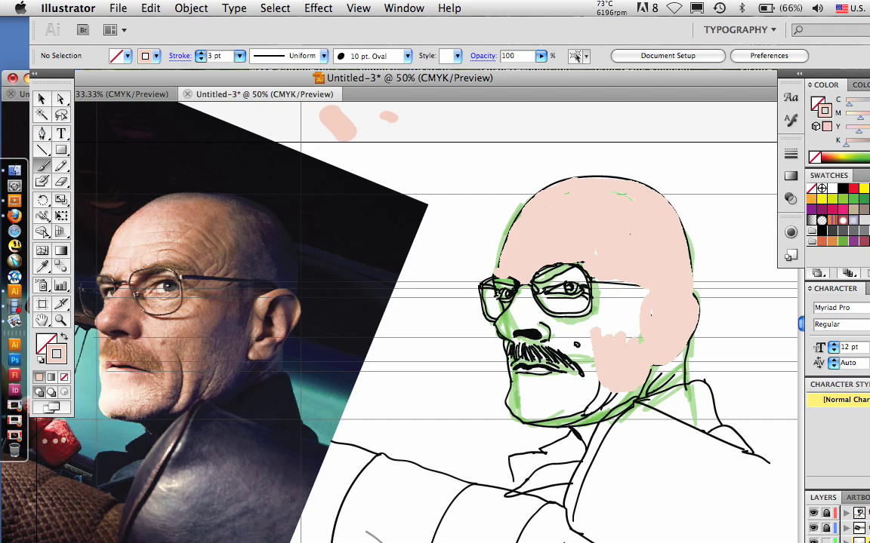
Step: Paint the skin tone over the upper cheek, the nose and the eye area behind the glasses
left_click(813, 529)
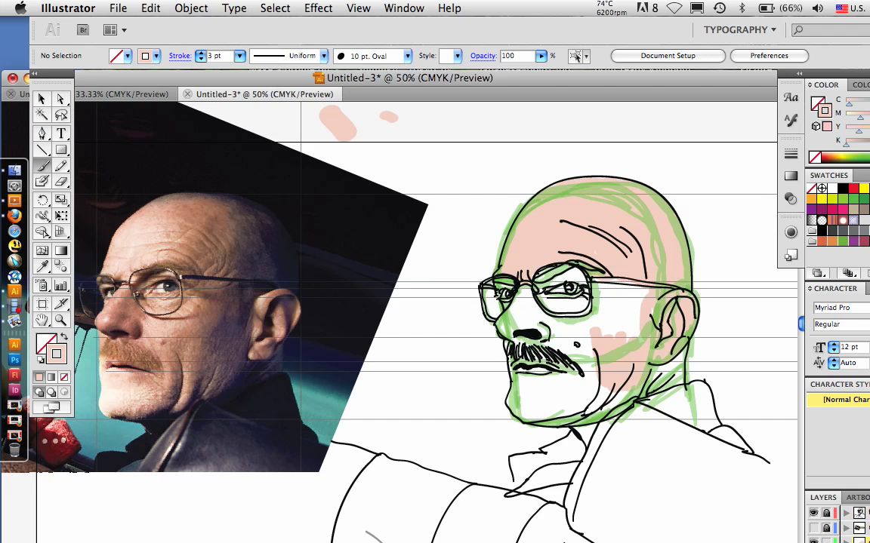
left_click(812, 528)
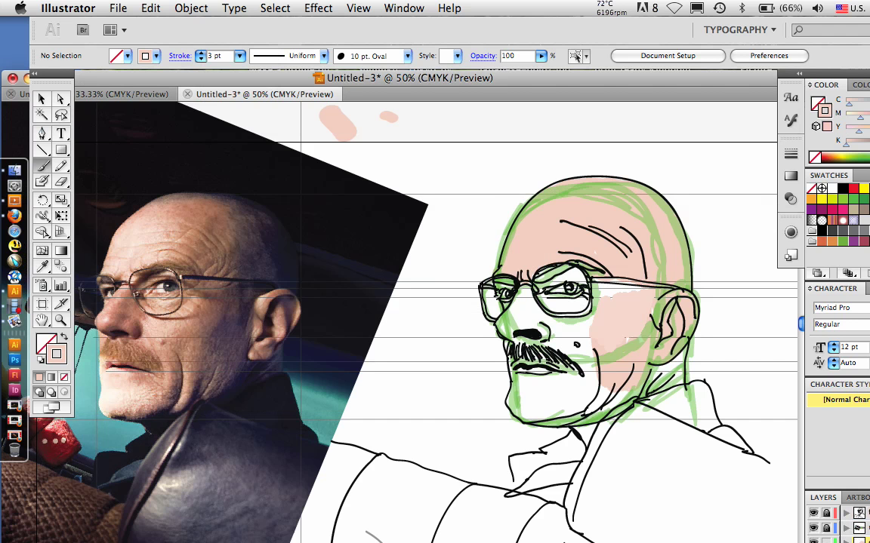
left_click_drag(601, 284, 640, 293)
left_click_drag(585, 323, 527, 332)
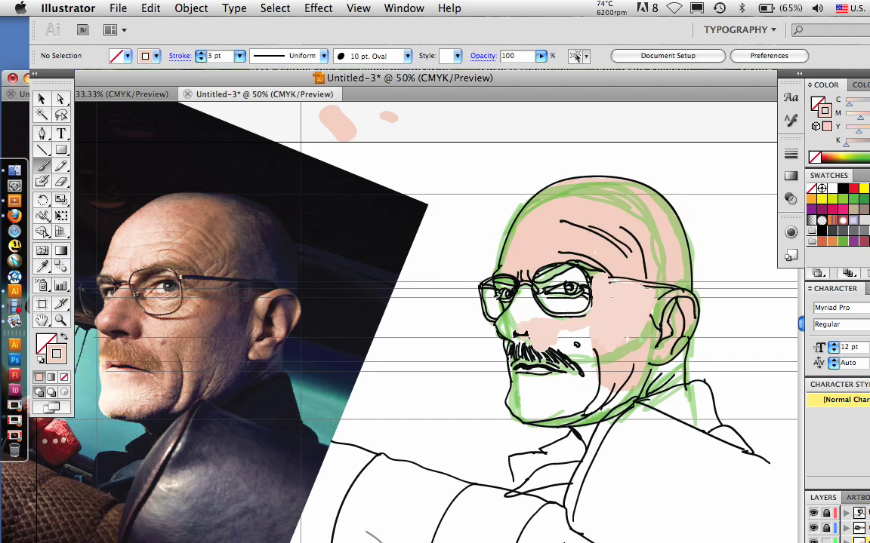
left_click_drag(530, 312, 507, 330)
left_click_drag(527, 282, 557, 311)
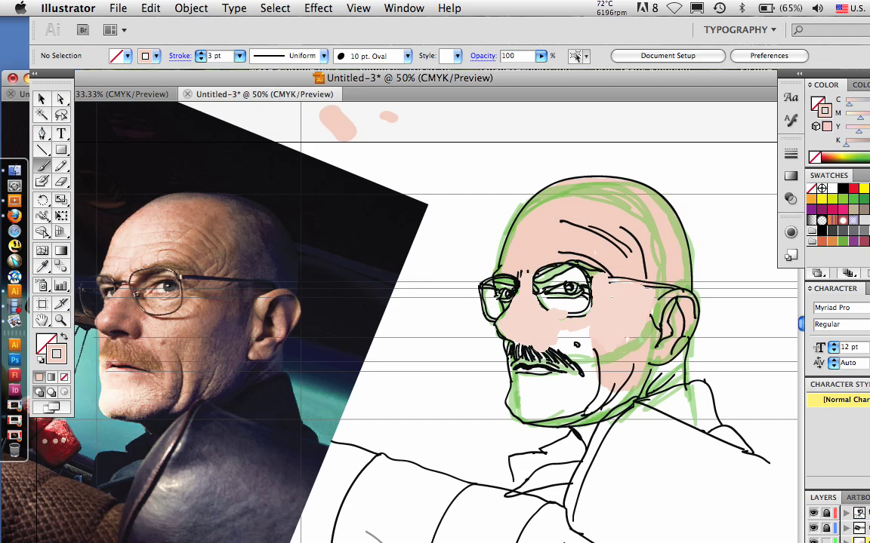
left_click_drag(581, 276, 541, 295)
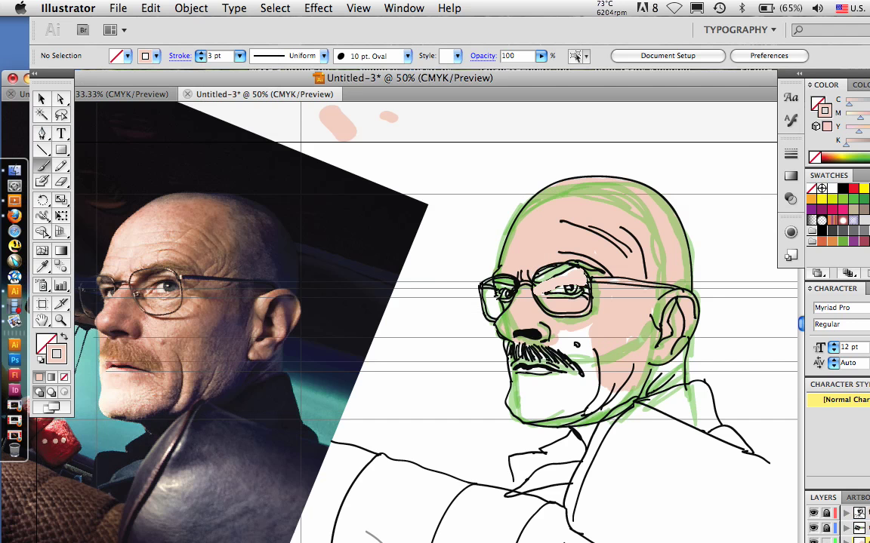
left_click_drag(584, 275, 545, 290)
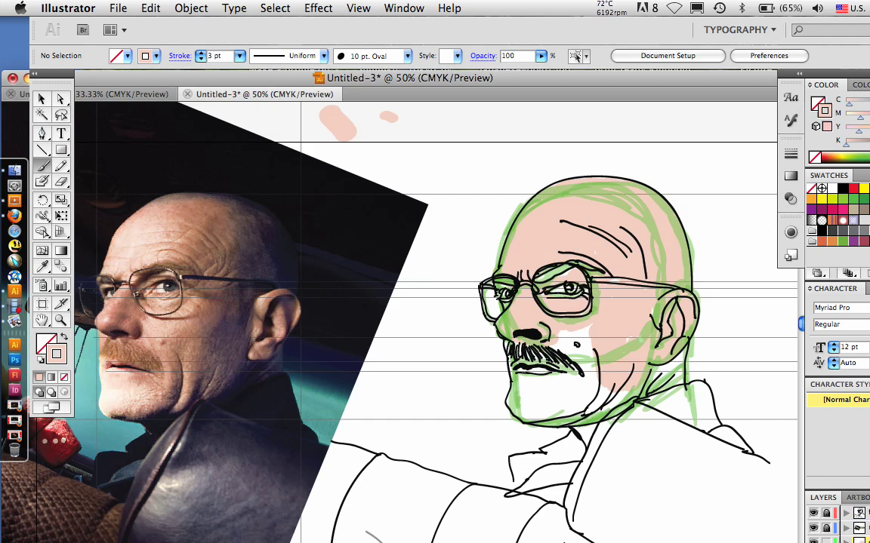
Step: Fill the chin, jaw, mouth surroundings and remaining cheek gaps with the skin tone
mouse_move(510, 307)
left_mouse_down()
mouse_move(503, 335)
mouse_move(592, 417)
left_mouse_up()
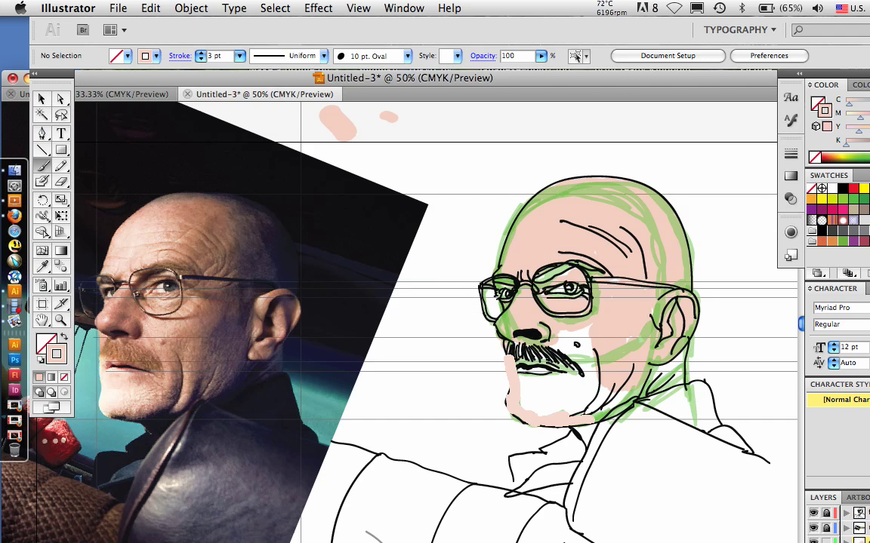
left_click_drag(526, 403, 635, 387)
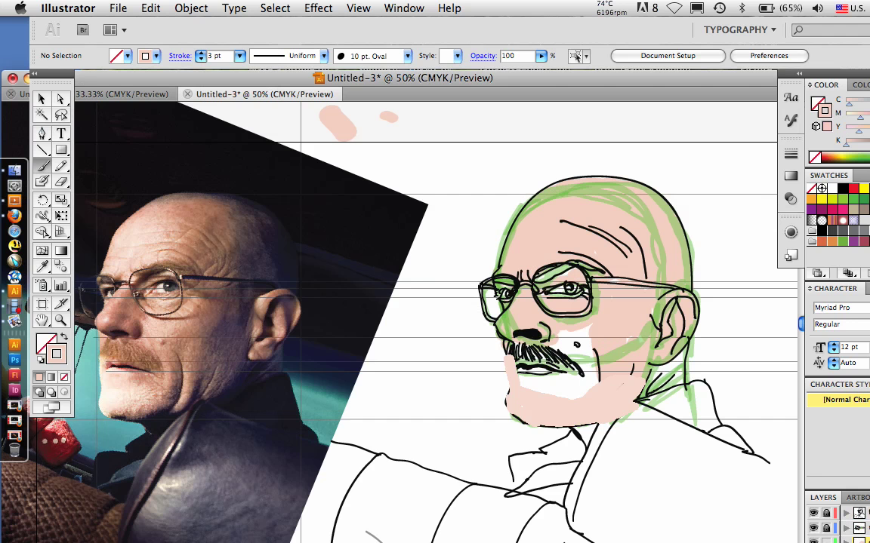
mouse_move(534, 386)
left_mouse_down()
mouse_move(587, 363)
mouse_move(521, 380)
left_mouse_up()
left_click_drag(534, 363, 512, 365)
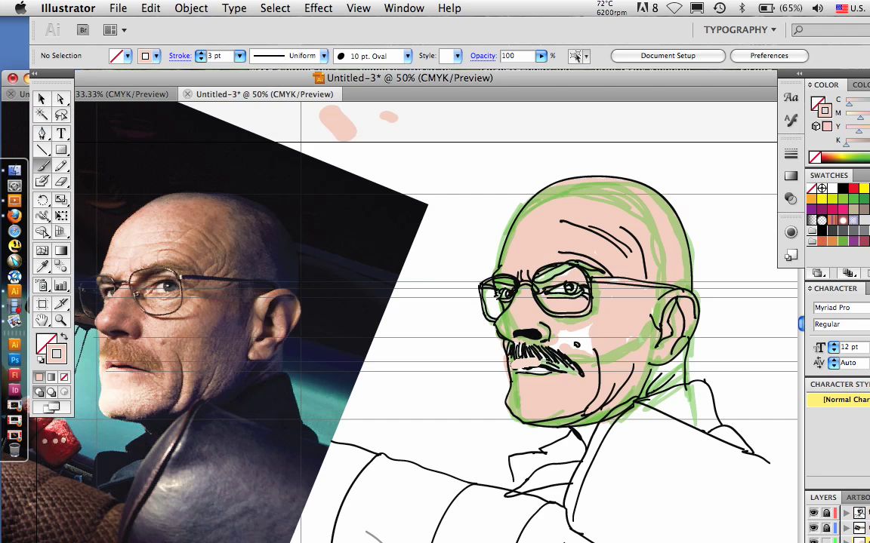
left_click_drag(563, 337, 625, 356)
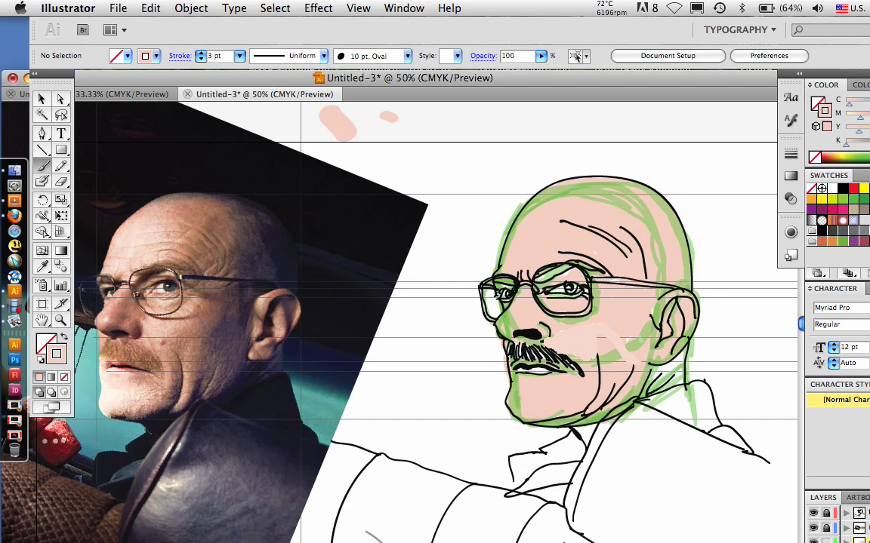
left_click_drag(598, 332, 627, 354)
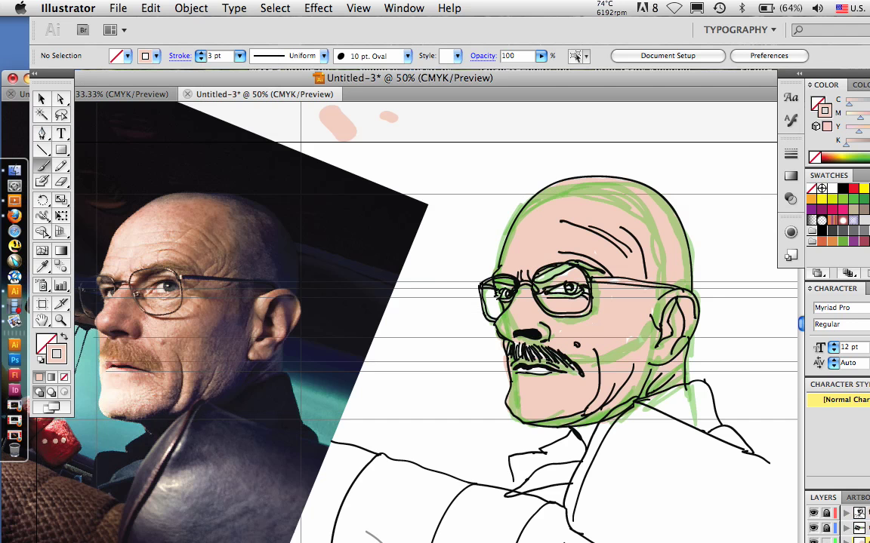
left_click(813, 529)
Step: Sample a darker tan skin tone from the photo and brush shading along the back of the head above the ear
key("i")
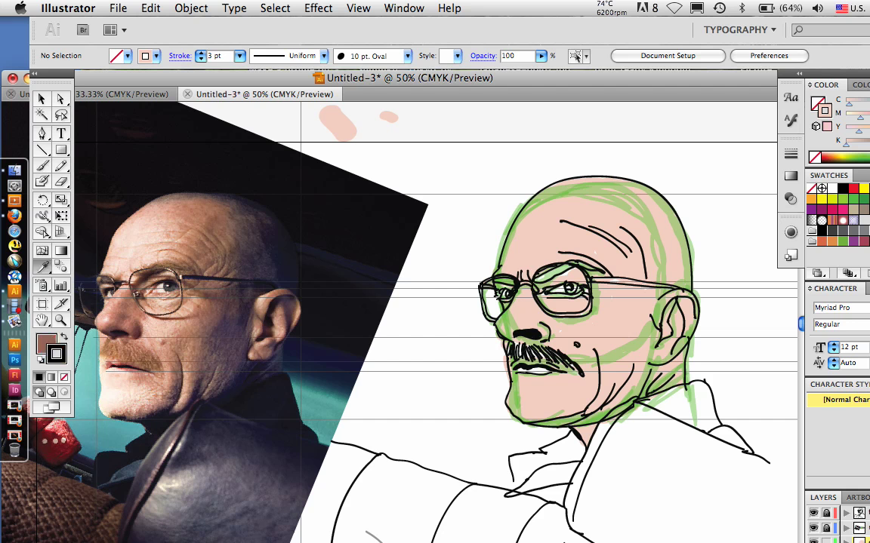
left_click(155, 335)
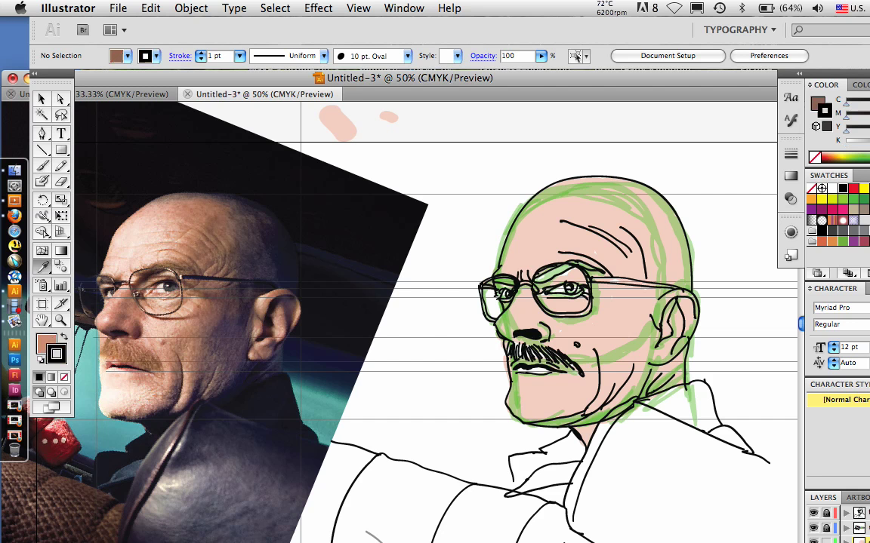
key("b")
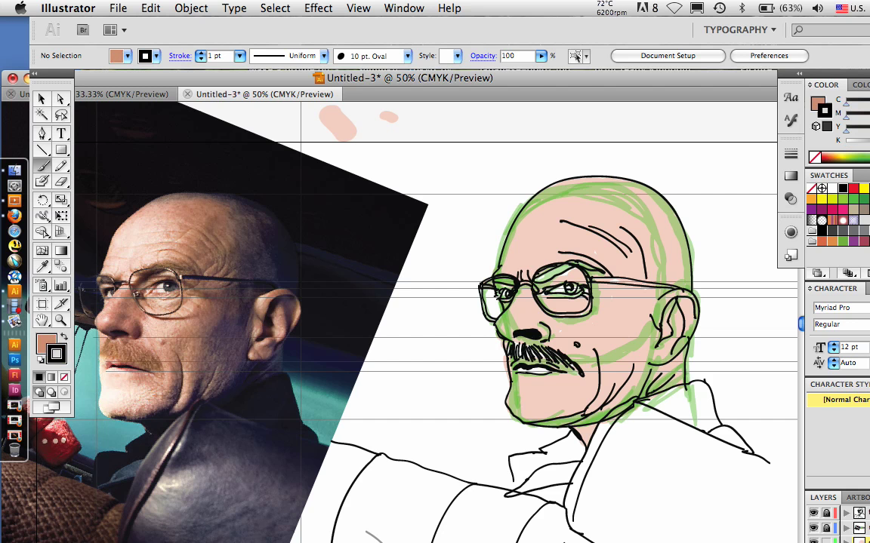
key("slash")
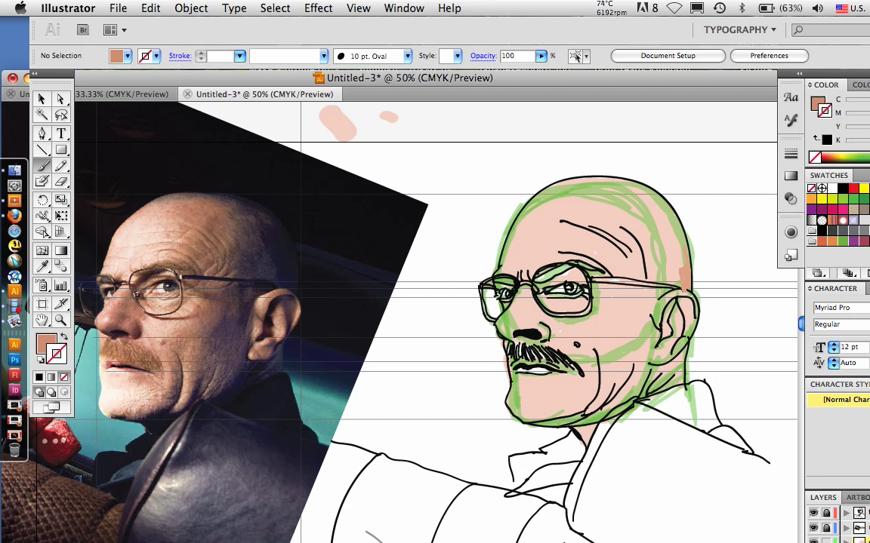
left_click_drag(684, 252, 679, 219)
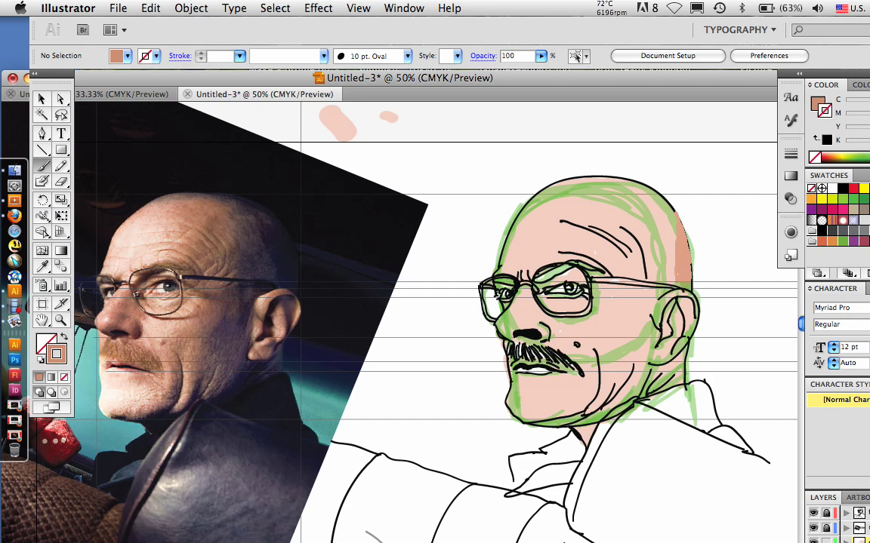
left_click(240, 57)
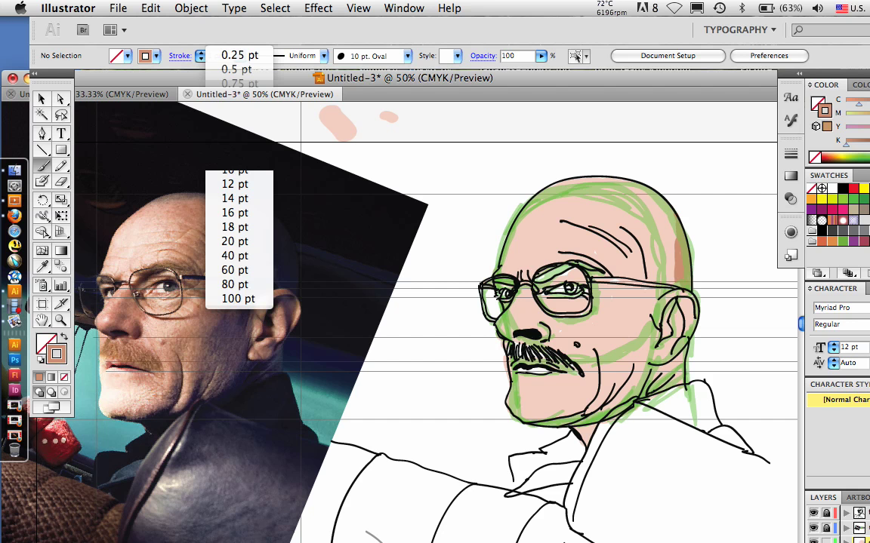
left_click(235, 155)
left_click_drag(671, 313, 665, 321)
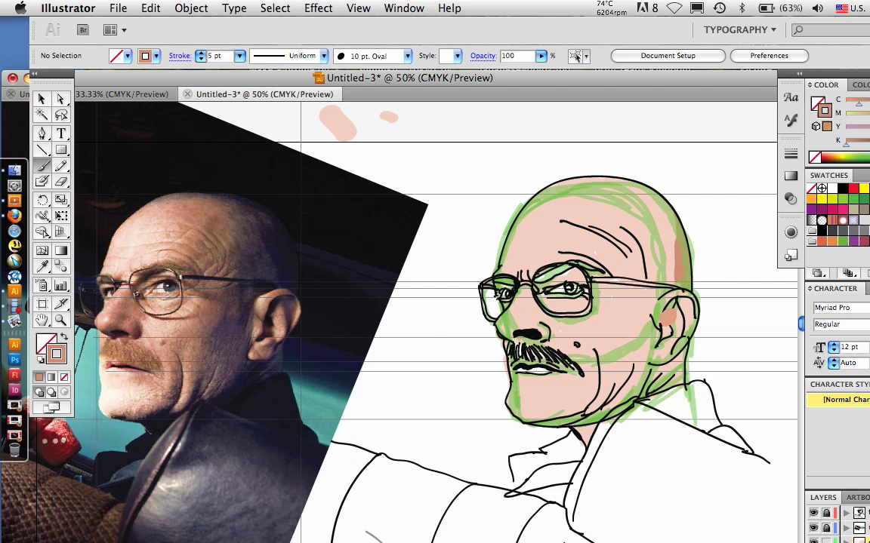
left_click(151, 8)
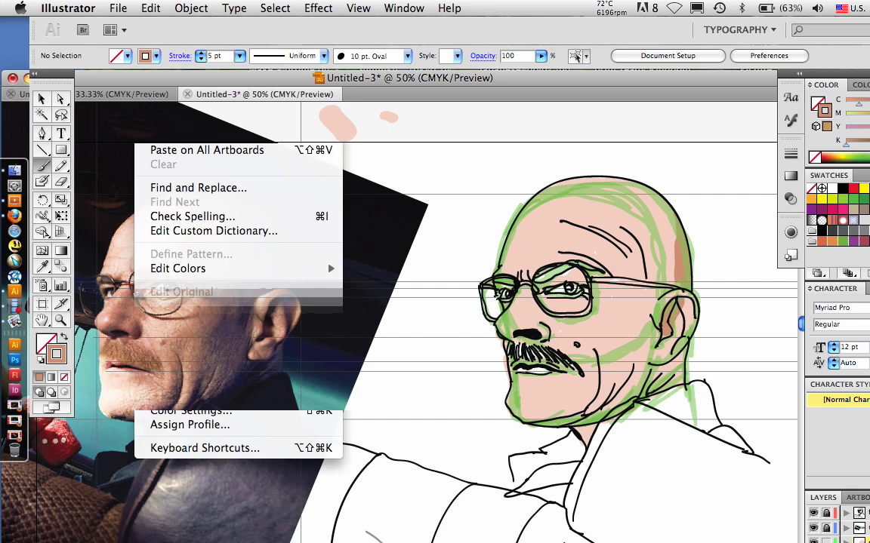
left_click(174, 26)
Step: Set the brush stroke to 4 pt and paint tan shading on the ear and along the jawline to the chin
left_click(240, 55)
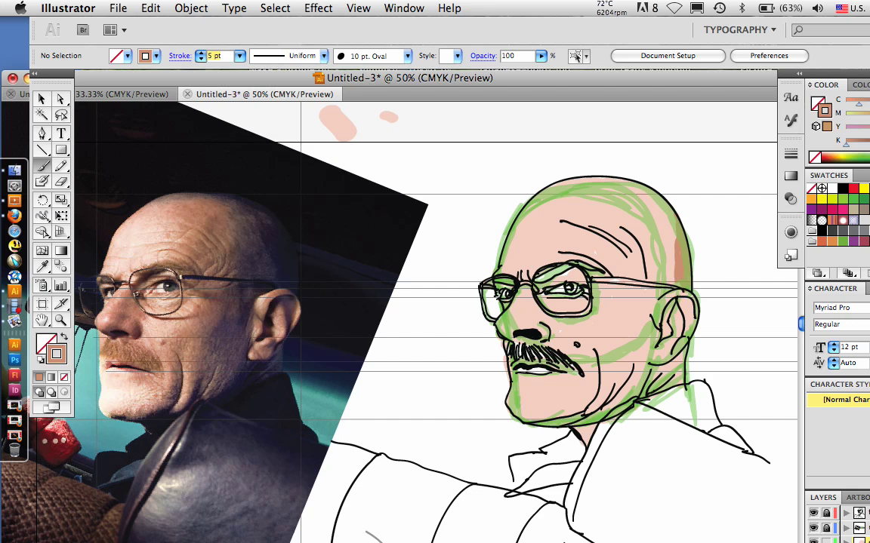
left_click(235, 143)
left_click_drag(692, 314, 690, 323)
left_click_drag(685, 299, 689, 326)
left_click_drag(671, 302, 664, 326)
left_click_drag(640, 370, 596, 412)
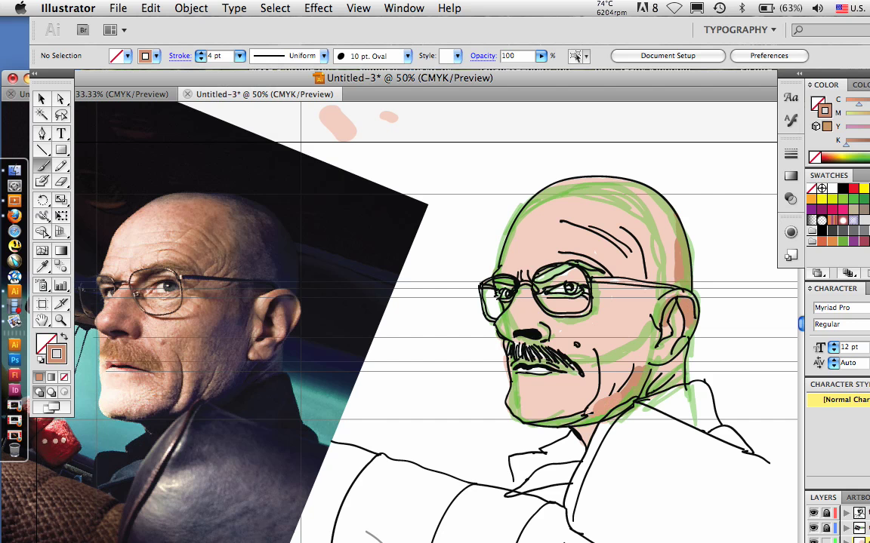
left_click_drag(634, 375, 525, 417)
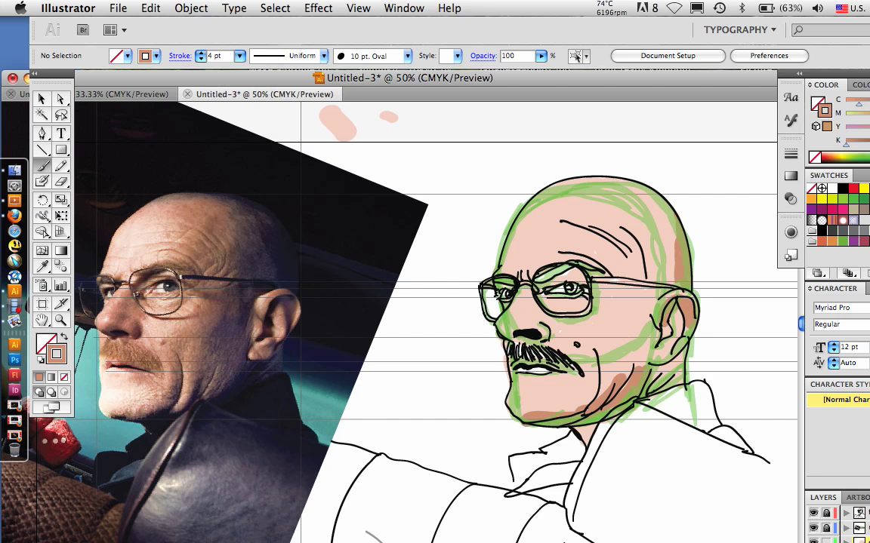
Step: Brush the tan shading over the side of the nose and around the near eye beneath the glasses
left_click_drag(547, 320, 529, 342)
left_click_drag(529, 293, 518, 328)
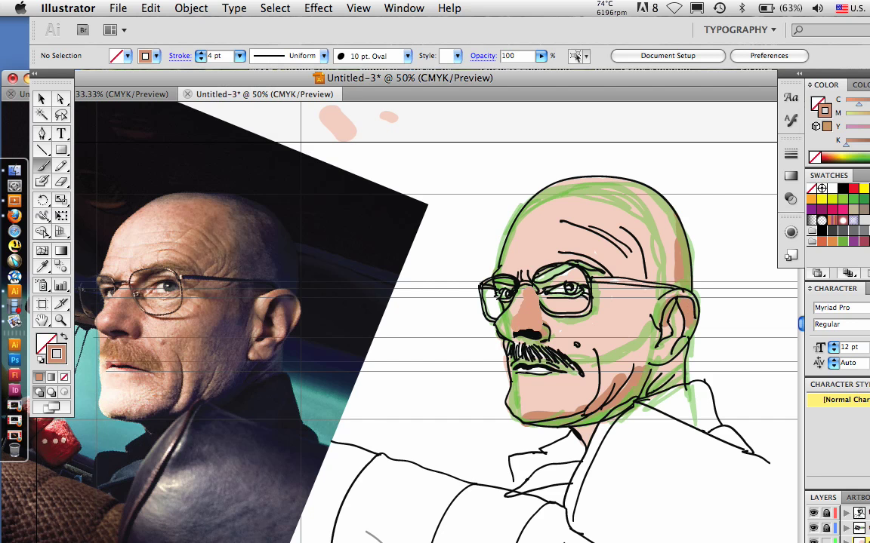
left_click_drag(528, 293, 519, 327)
mouse_move(596, 282)
left_mouse_down()
mouse_move(595, 308)
mouse_move(582, 303)
left_mouse_up()
Step: Set the stroke to 2 pt and brush tan shading along the forehead wrinkles, inside the ear and on the neck behind the jaw
left_click(239, 56)
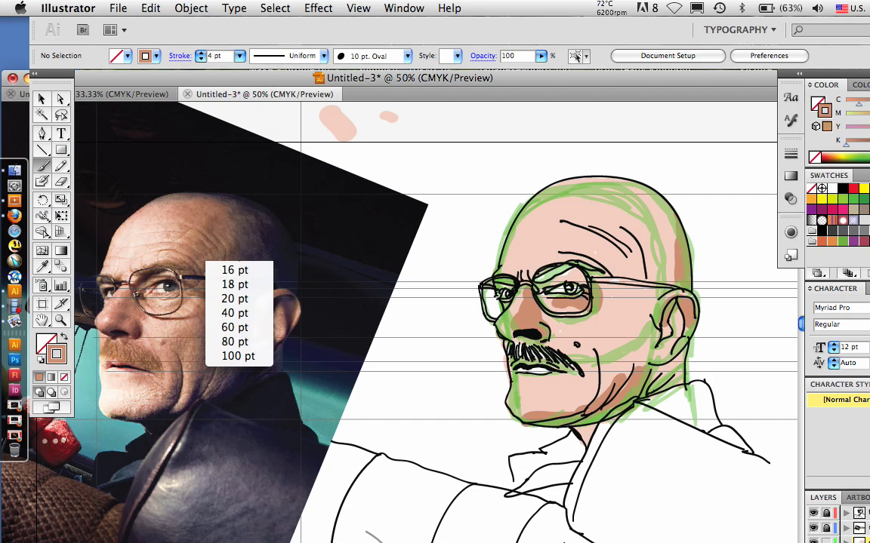
left_click(232, 112)
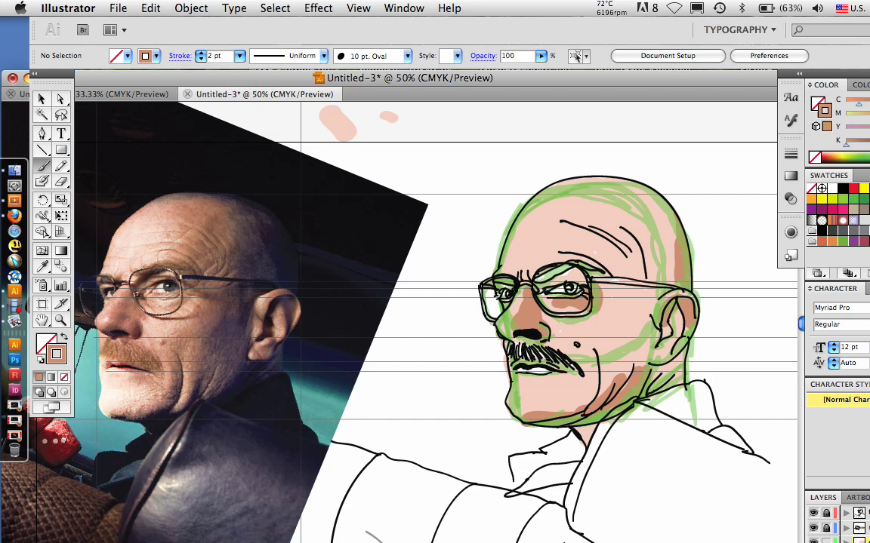
left_click_drag(566, 225, 645, 272)
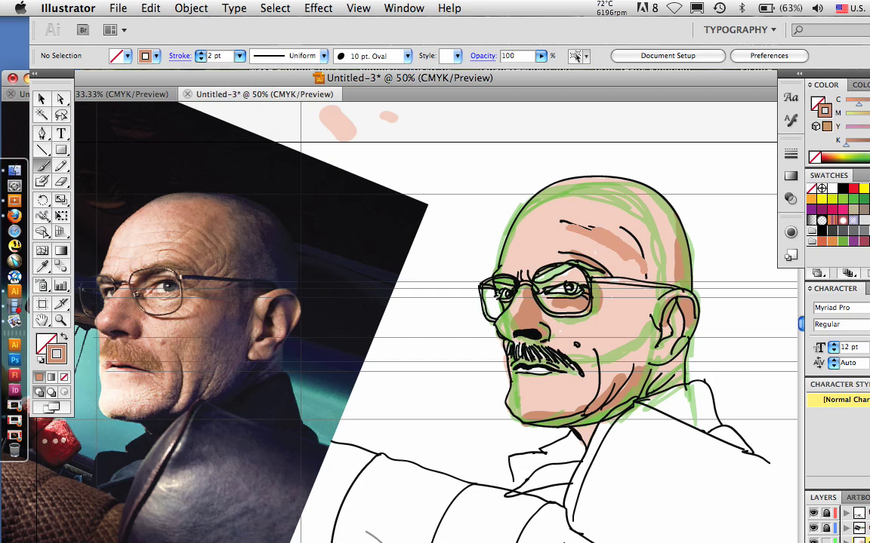
left_click_drag(668, 327, 662, 339)
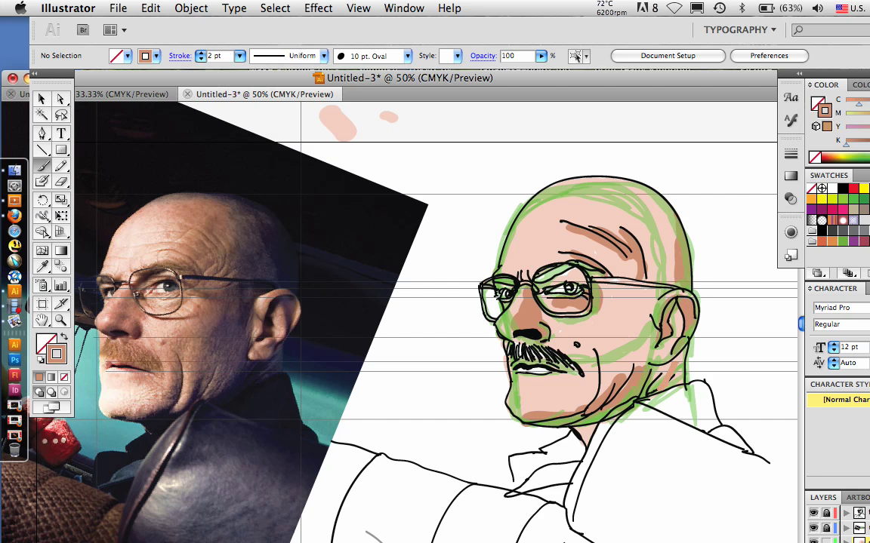
left_click_drag(665, 367, 641, 391)
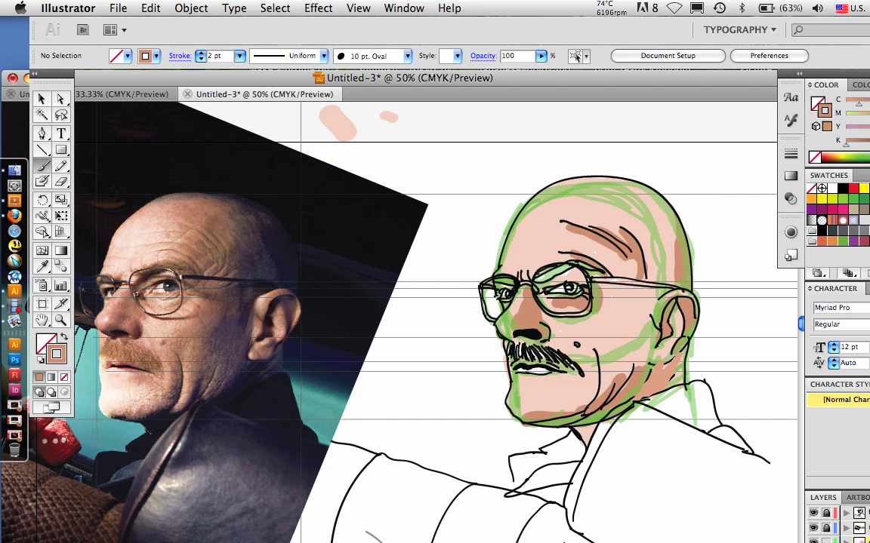
Step: Change the stroke colour to a darker brown (R 168, G 99, B 74) and shade beneath the jaw and up the neck
double_click(57, 354)
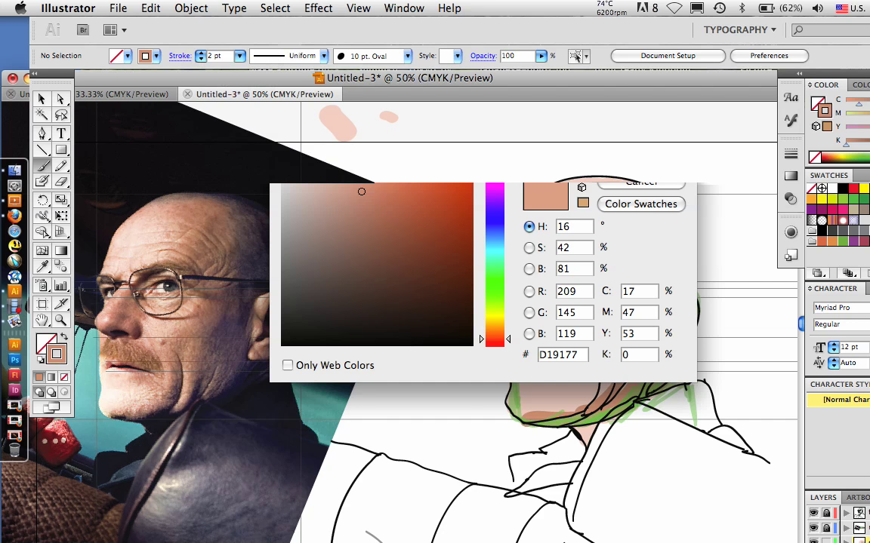
left_click(387, 220)
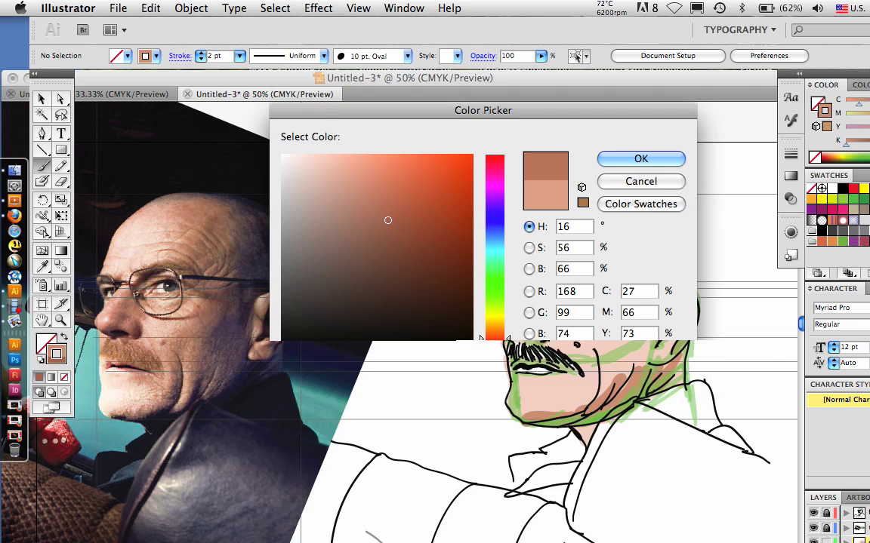
key("Return")
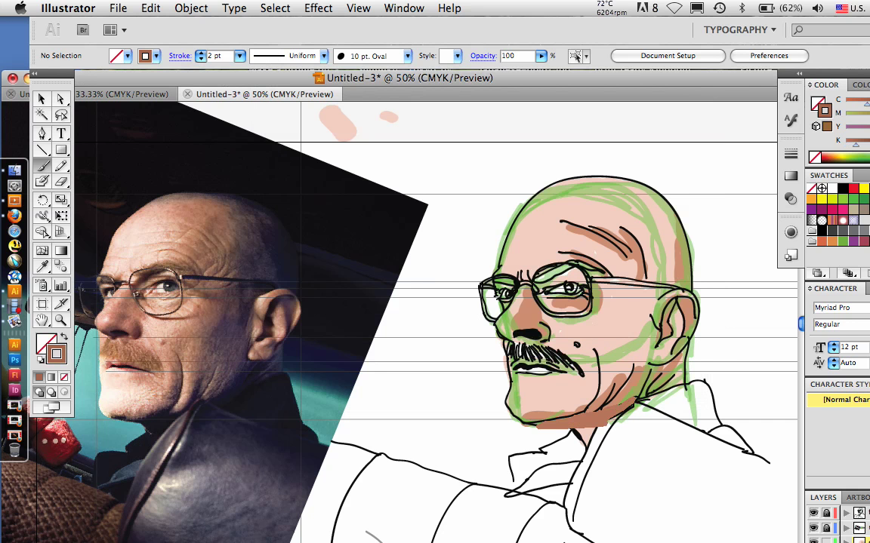
left_click_drag(623, 410, 675, 377)
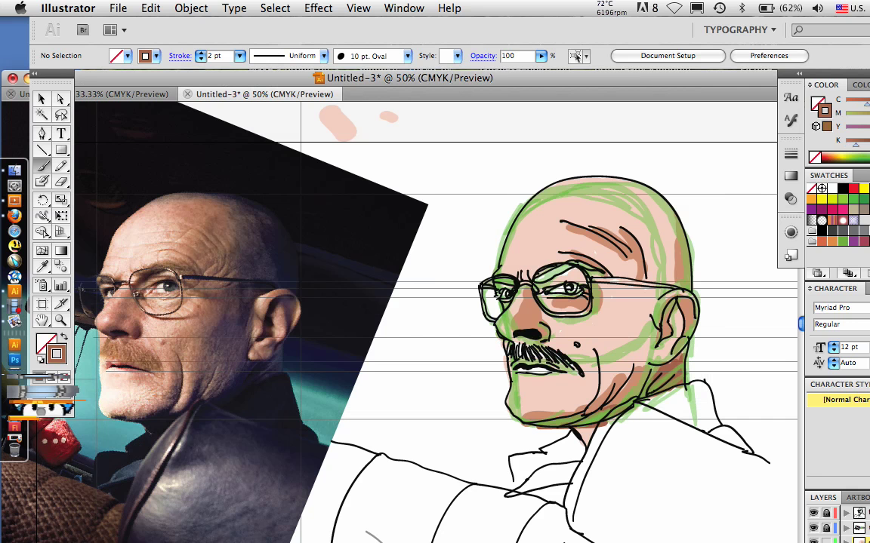
Step: Sample a brown and brush it over the moustache as 1 pt hair strokes
left_click(42, 266)
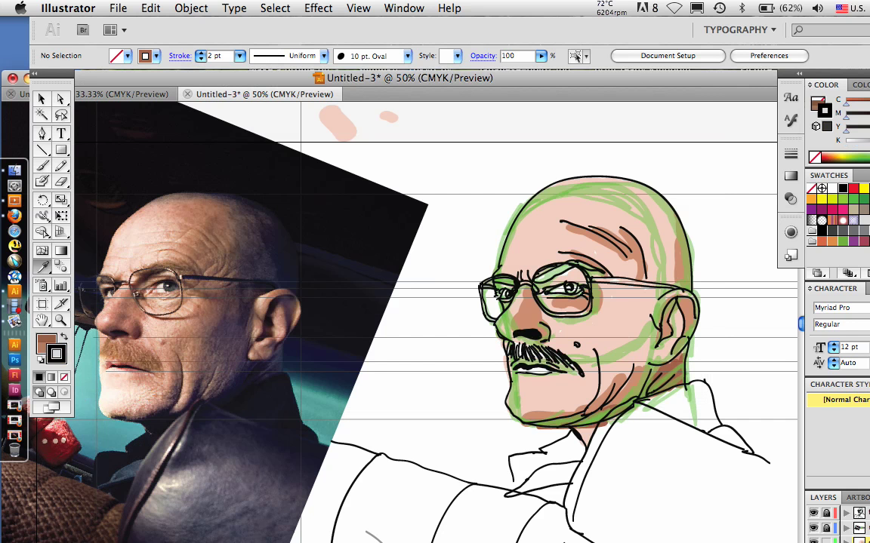
key("slash")
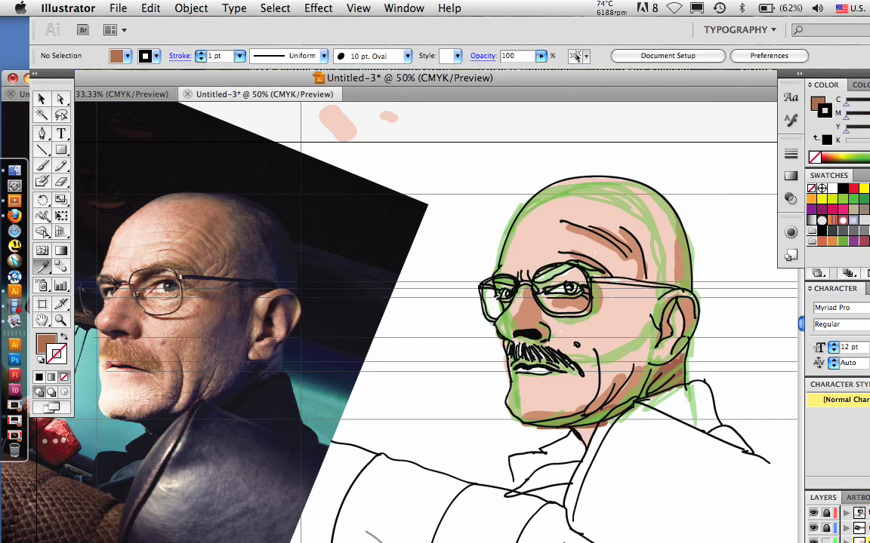
key("b")
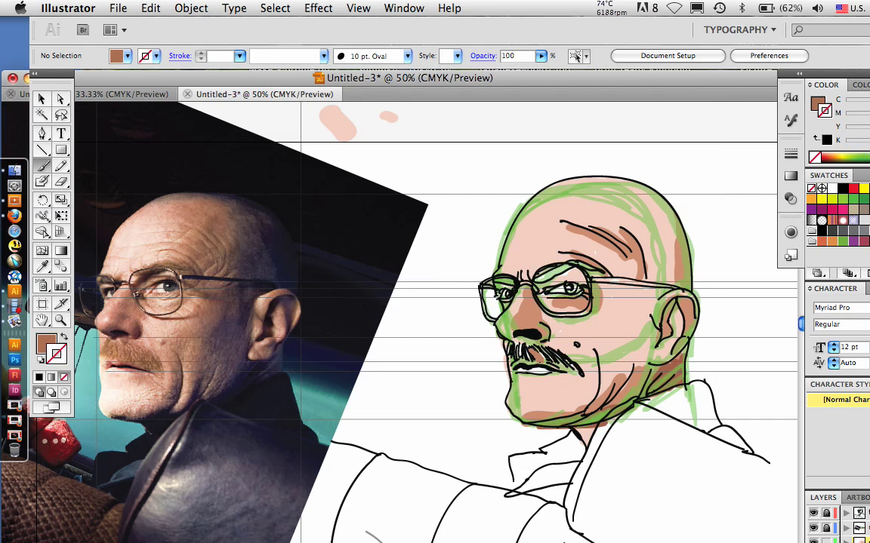
left_click_drag(522, 352, 578, 372)
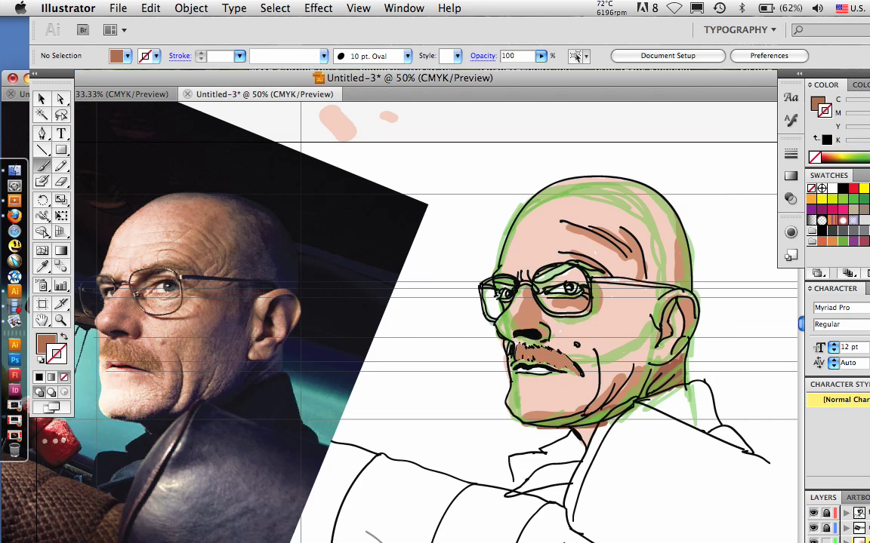
key("shift+x")
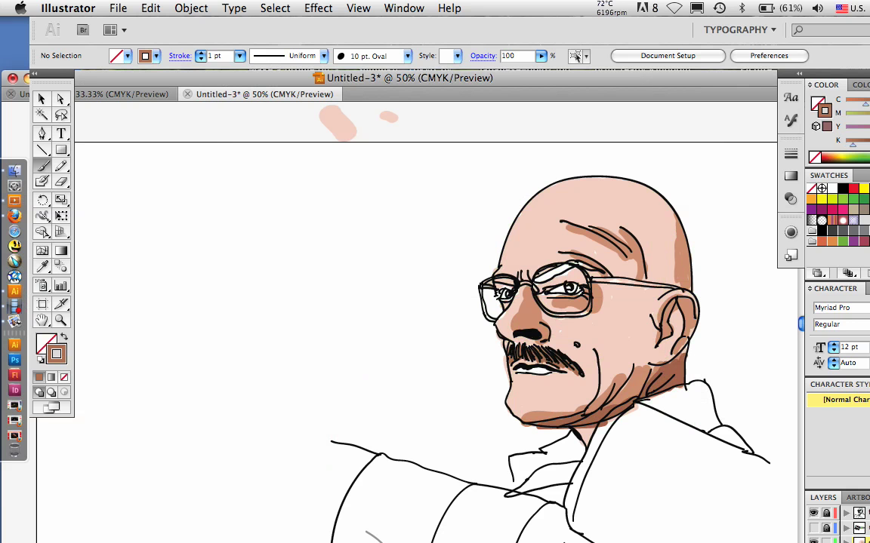
Step: Remove the black inked hair strokes from the moustache, keeping the brown strokes beneath
left_click(542, 355, "super")
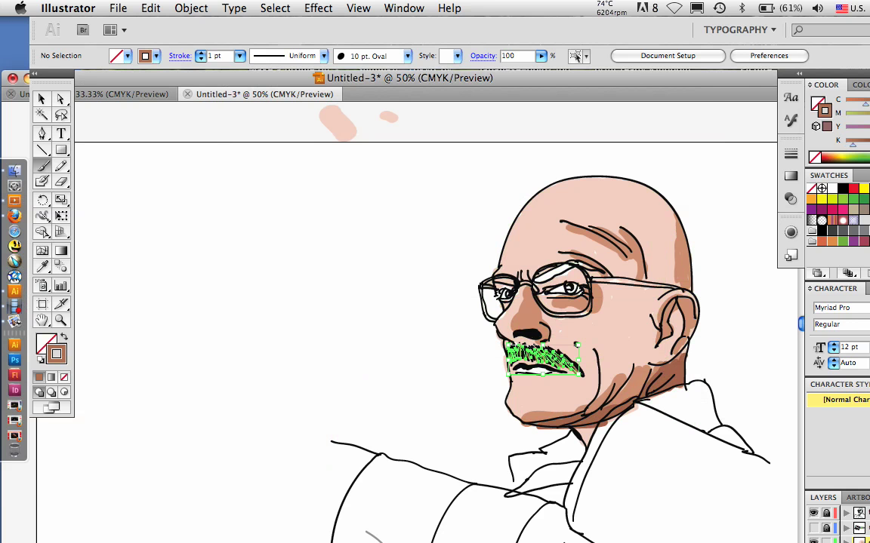
key("v")
left_click(151, 8)
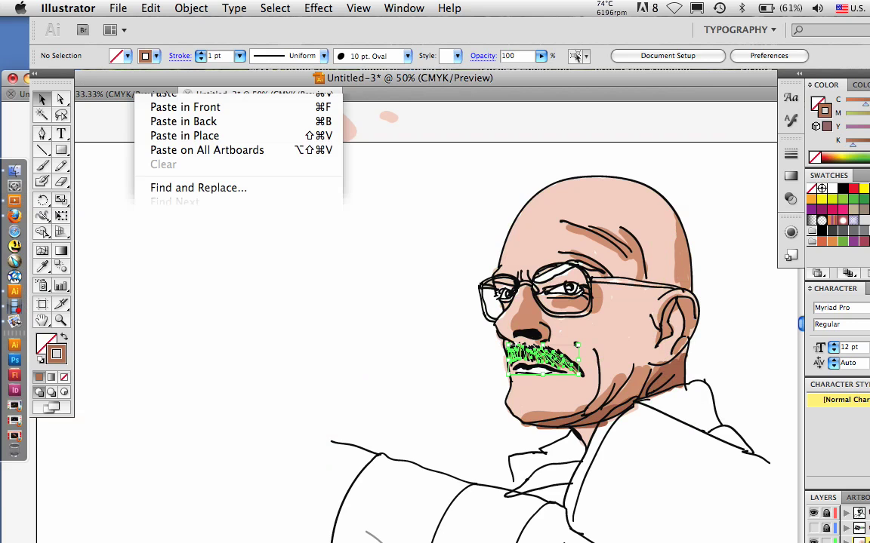
left_click(813, 513)
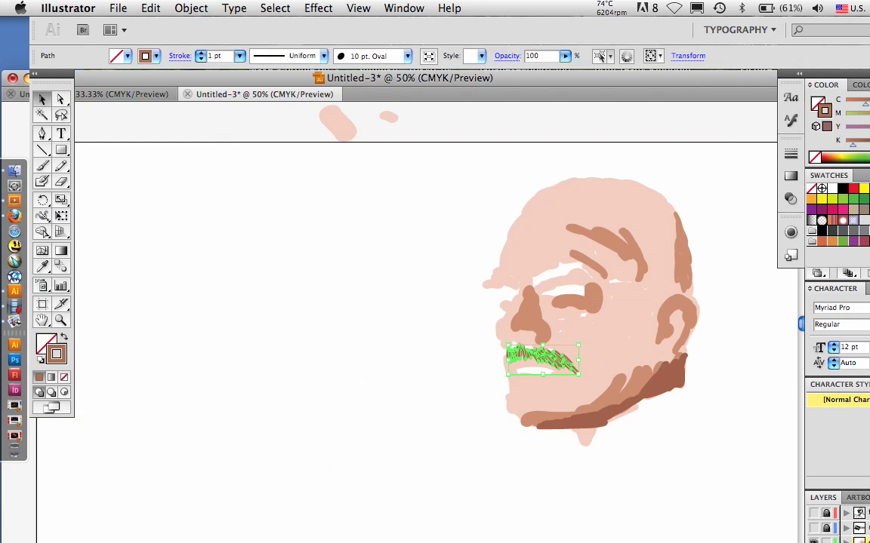
key("super+shift+a")
left_click(813, 528)
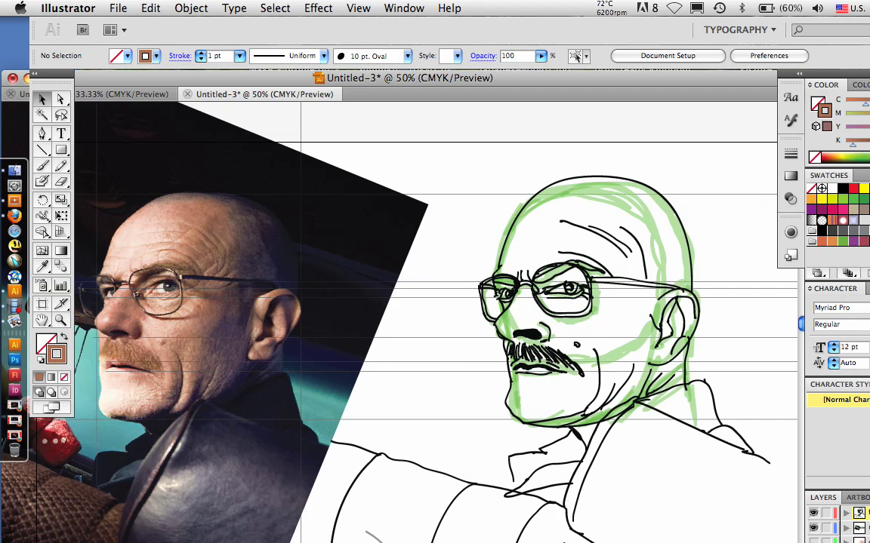
left_click(544, 354)
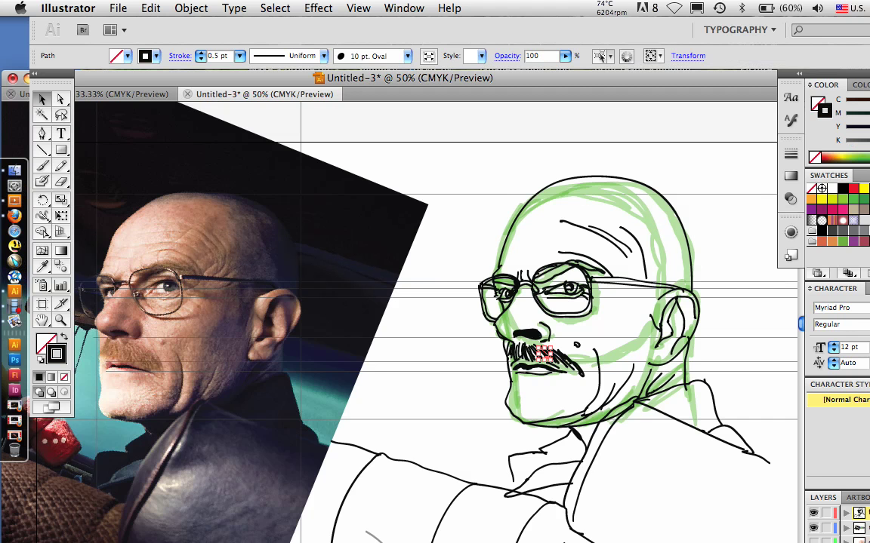
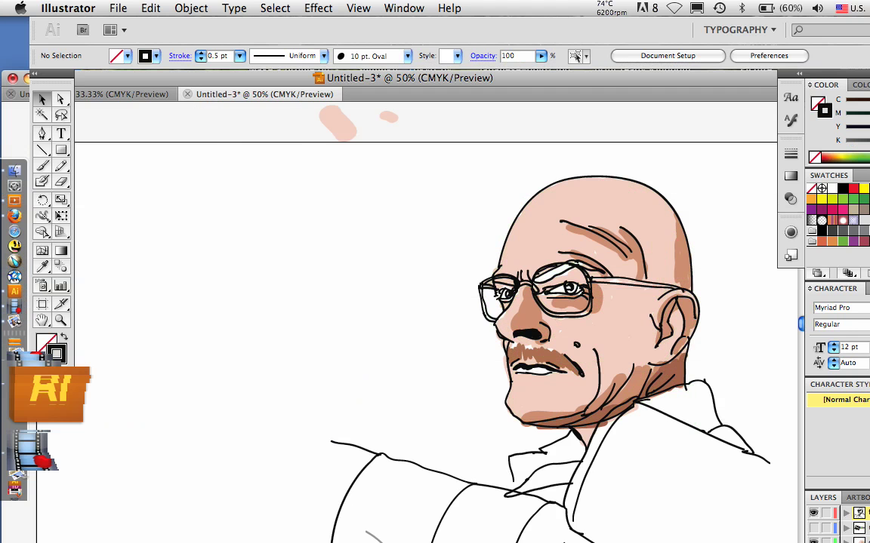
Step: Sample the moustache's brown and brush more 1 pt strokes to fill the gaps in it
key("i")
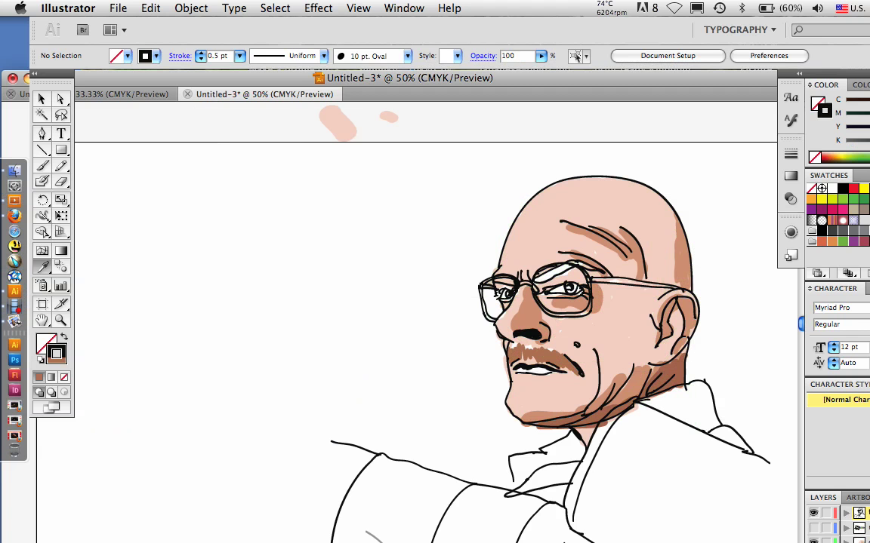
key("b")
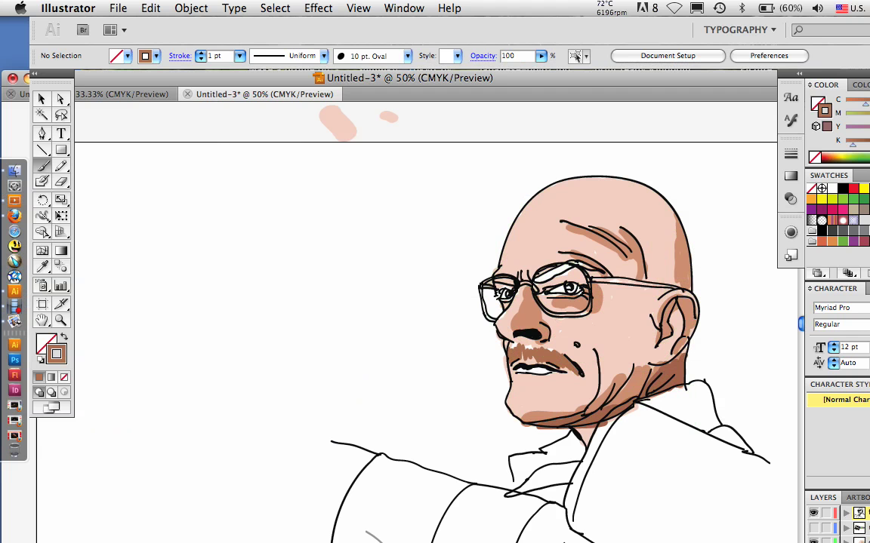
left_click_drag(519, 355, 534, 360)
Step: Switch the stroke to black at 0.75 pt and ink an outline along the upper and lower edges of the moustache
double_click(57, 354)
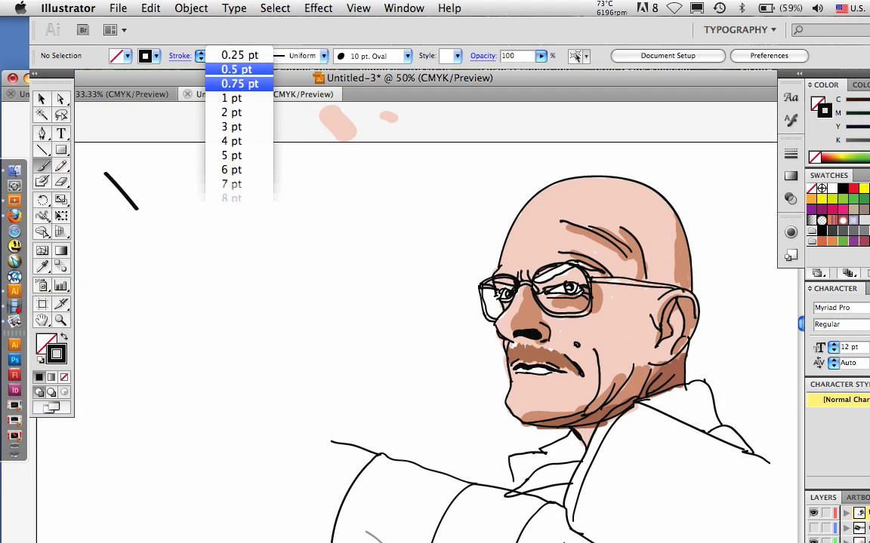
left_click(240, 84)
left_click_drag(172, 182, 186, 194)
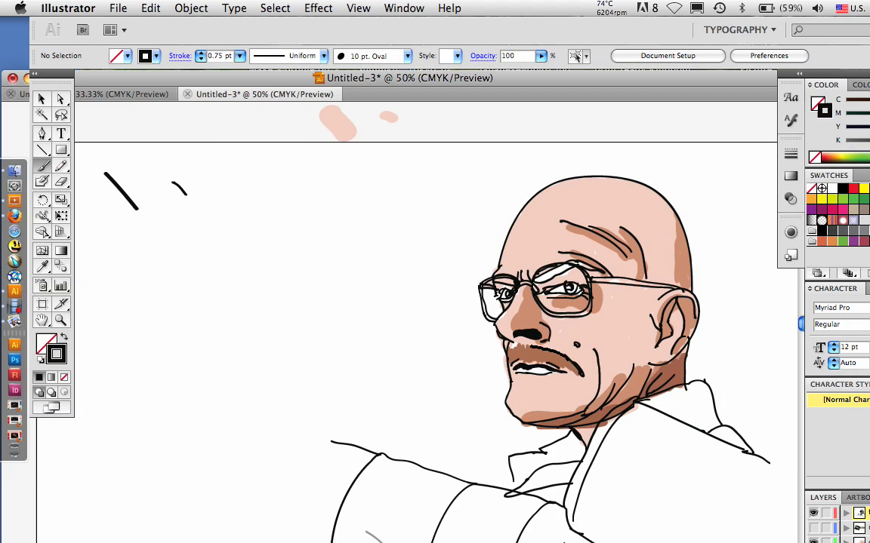
left_click_drag(530, 347, 508, 354)
left_click_drag(515, 361, 548, 364)
Step: Undo the latest black calligraphic strokes on the moustache
left_click(151, 8)
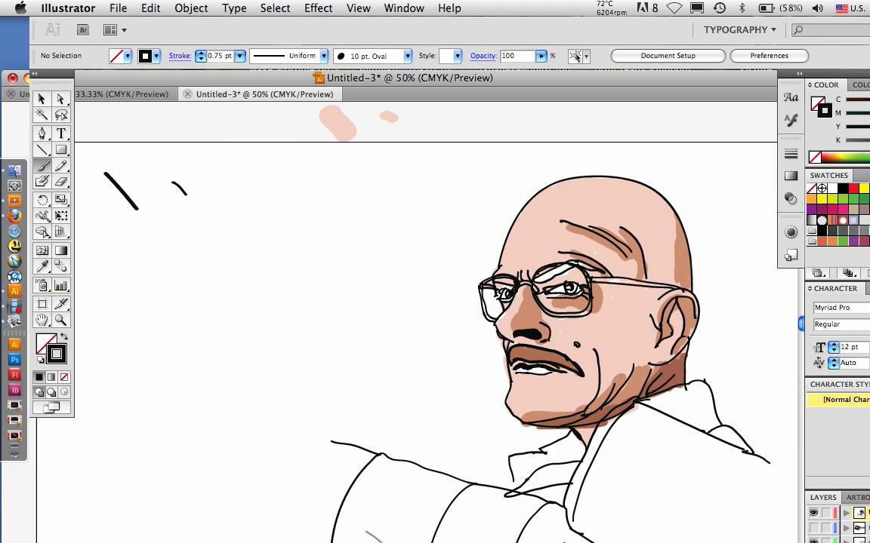
left_click(151, 8)
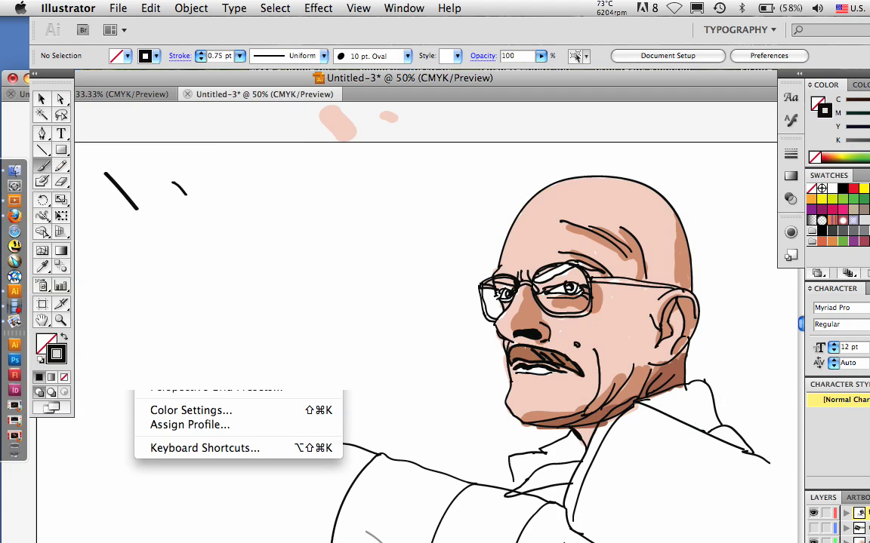
key("super+z")
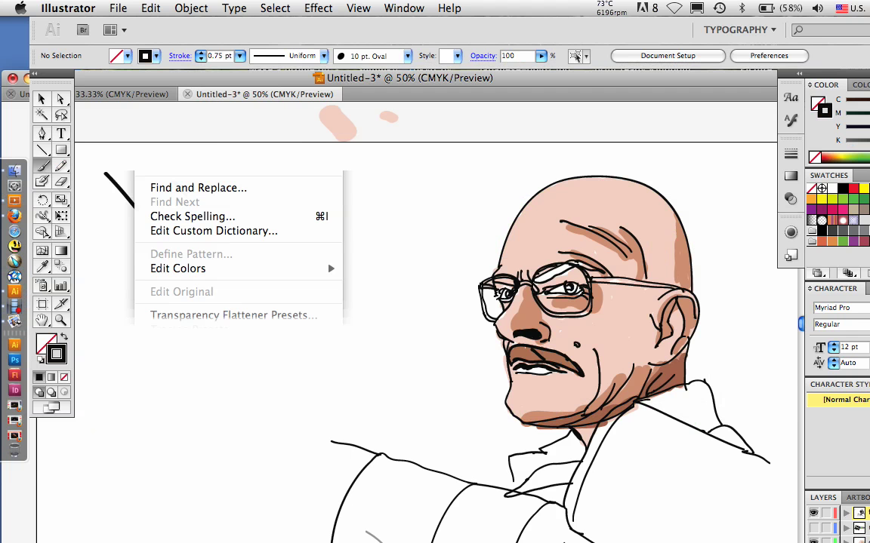
left_click(150, 8)
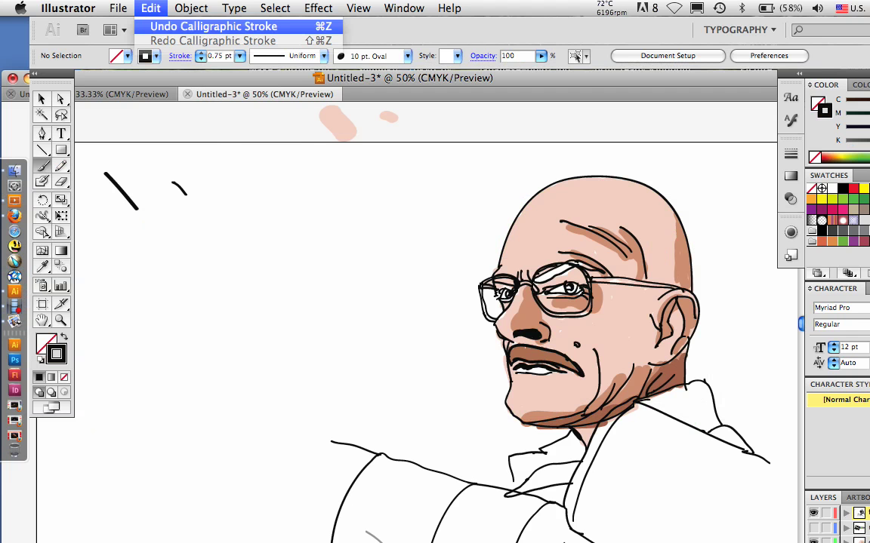
Step: Select the black outline strokes along the moustache's edges and set the stroke weight to 0.5 pt
key("v")
left_click(550, 366)
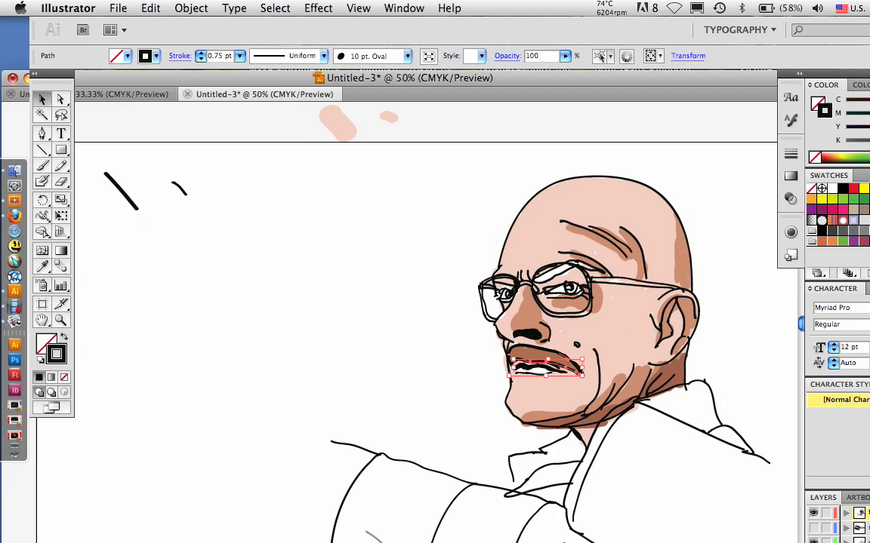
left_click(239, 56)
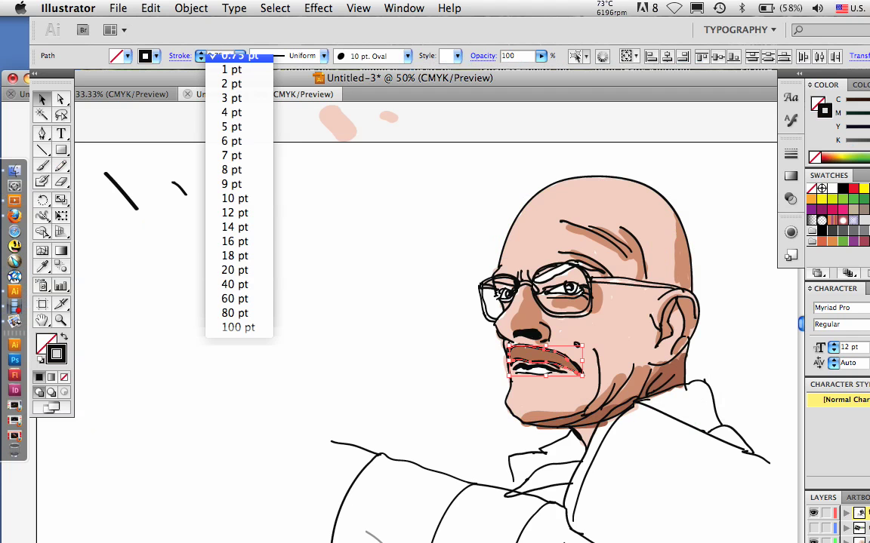
left_click(237, 56)
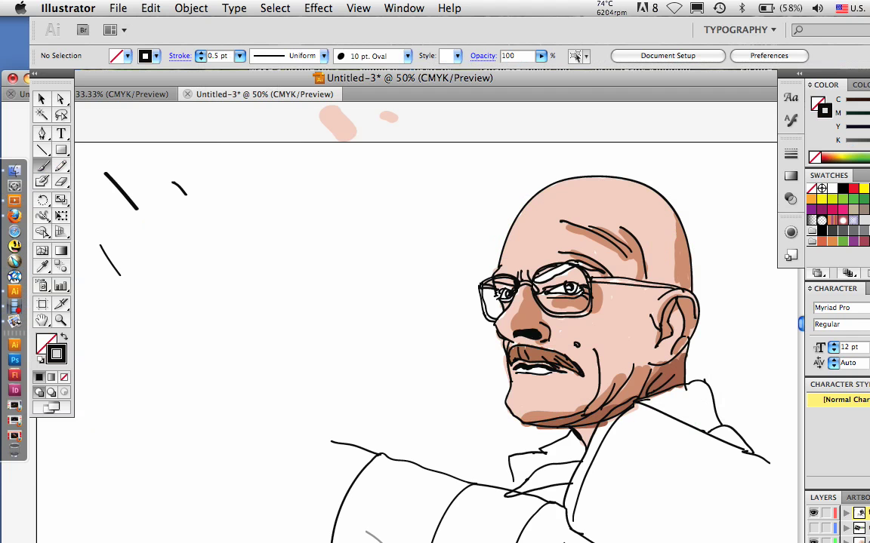
Step: Brush a row of short, near-vertical 0.5 pt black hair strokes across the moustache
left_click_drag(515, 348, 514, 359)
left_click_drag(520, 347, 521, 359)
left_click_drag(527, 348, 527, 360)
left_click_drag(532, 348, 534, 361)
left_click_drag(539, 350, 540, 363)
left_click_drag(545, 350, 547, 362)
left_click_drag(552, 351, 553, 363)
left_click_drag(559, 353, 561, 365)
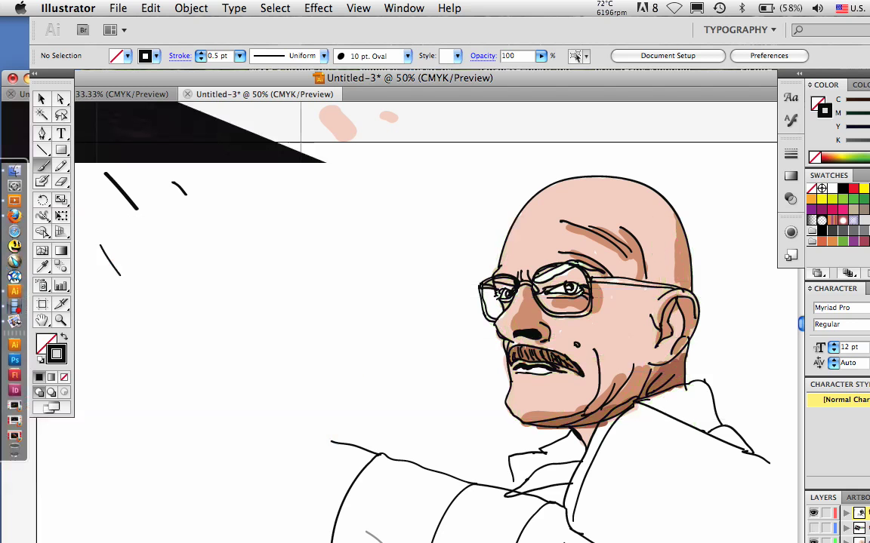
Step: Sample the tan shading colour near the ear and paint the lips with 0.75 pt strokes
key("i")
left_click(658, 330)
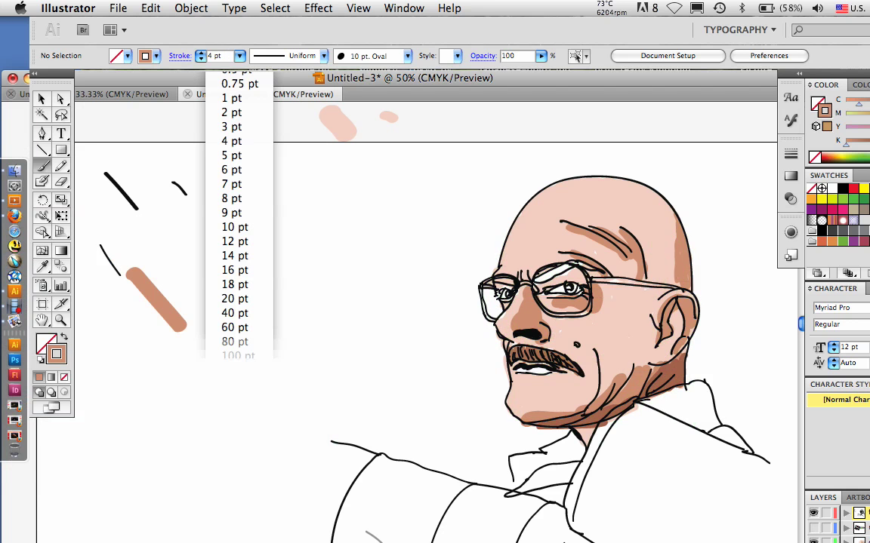
scroll(239, 211, "up", 2)
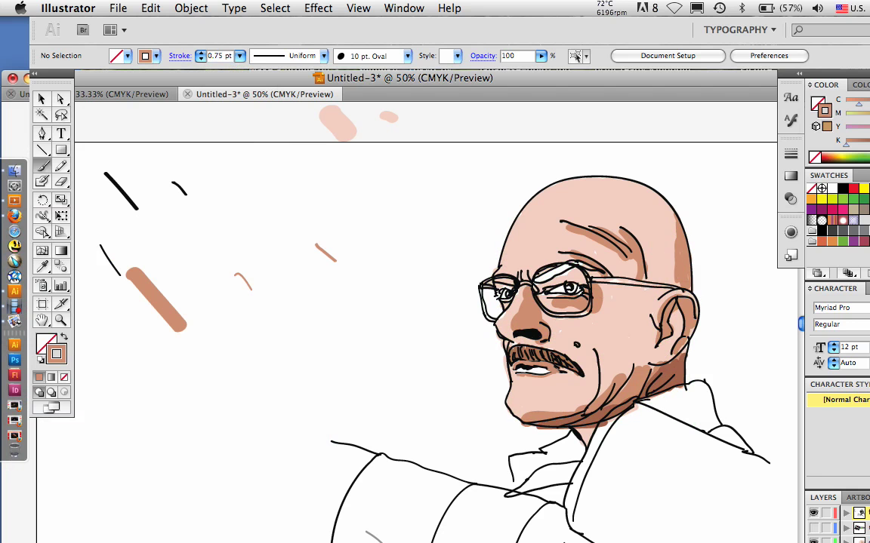
Step: Sample the moustache's brown and brush 0.5 pt strokes over both eyebrows behind the glasses
key("i")
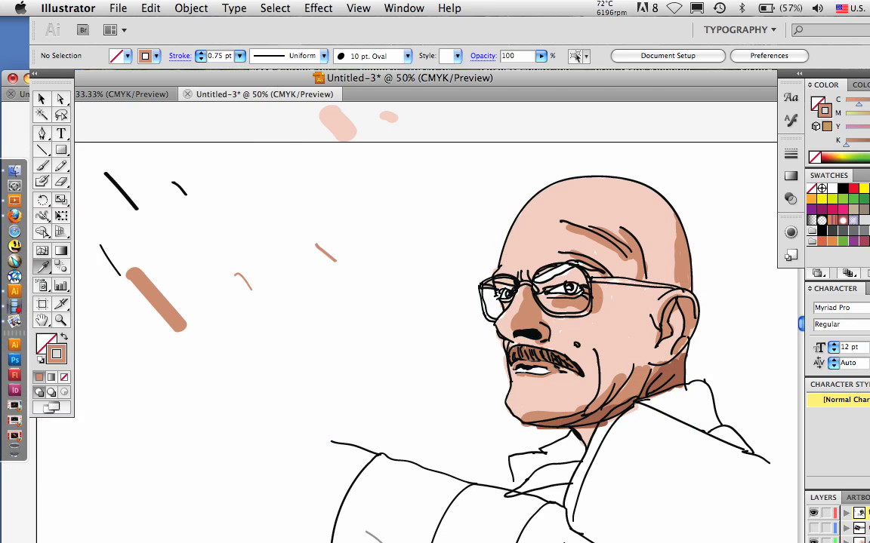
left_click(121, 191)
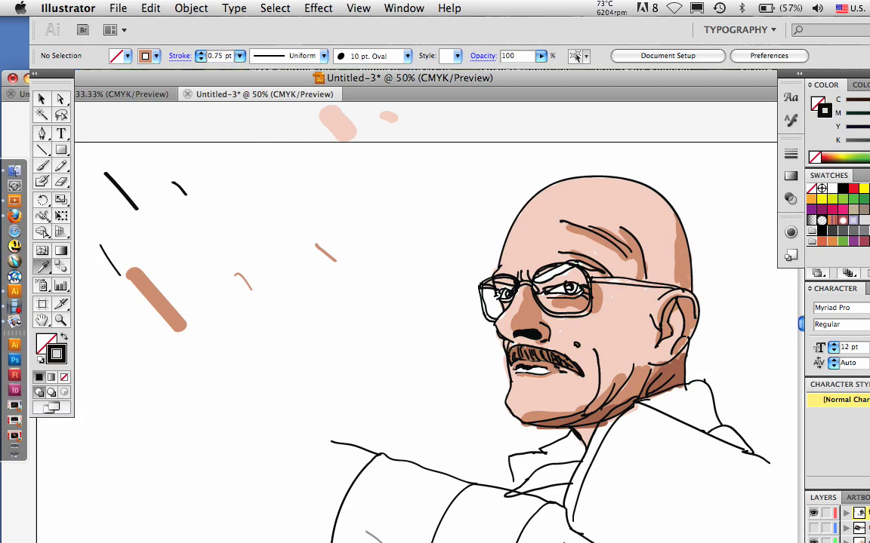
left_click(86, 541)
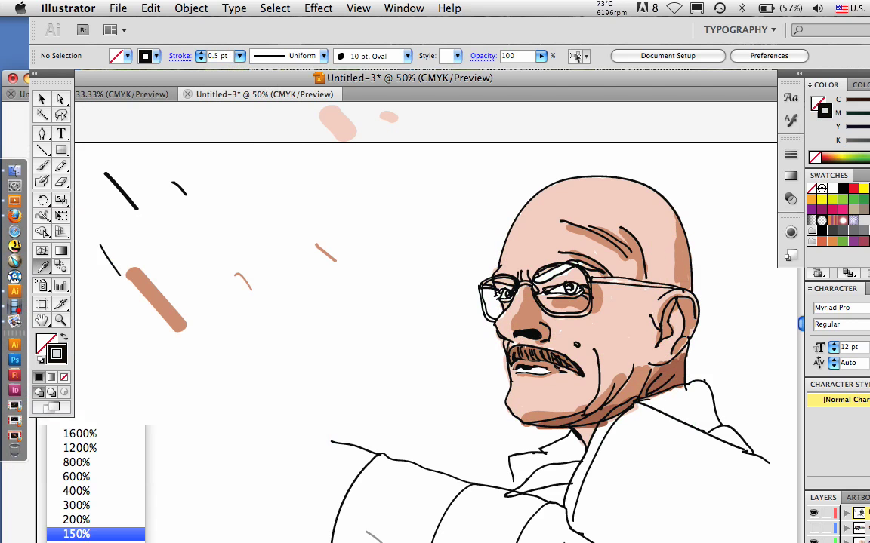
left_click(75, 534)
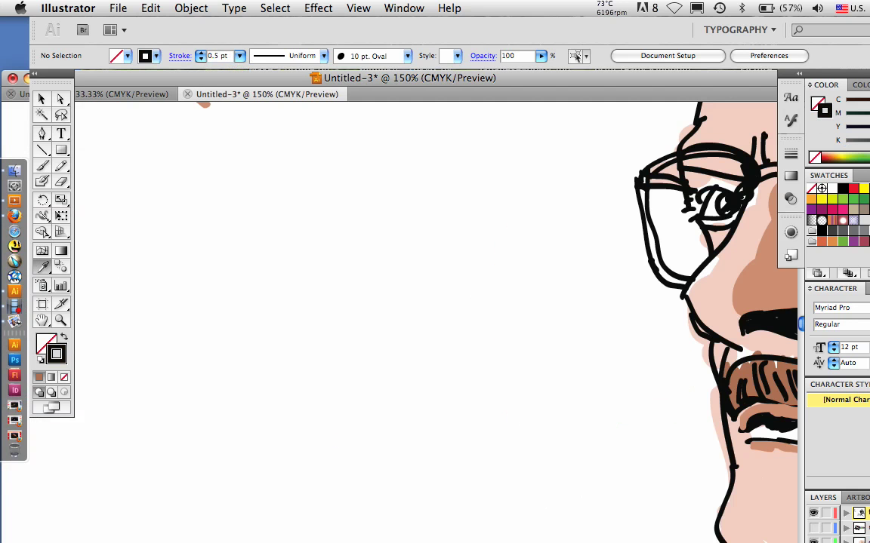
key("super+minus")
key("super+minus")
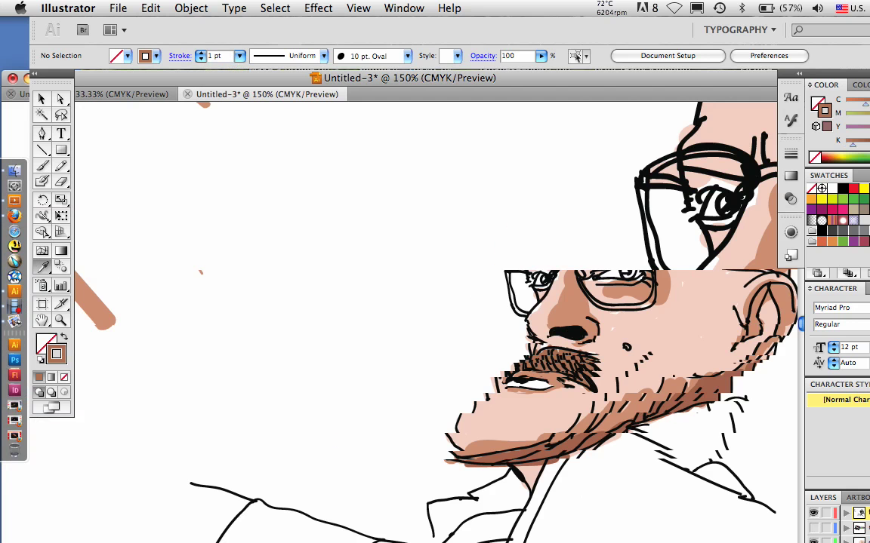
key("super+minus")
key("super+minus")
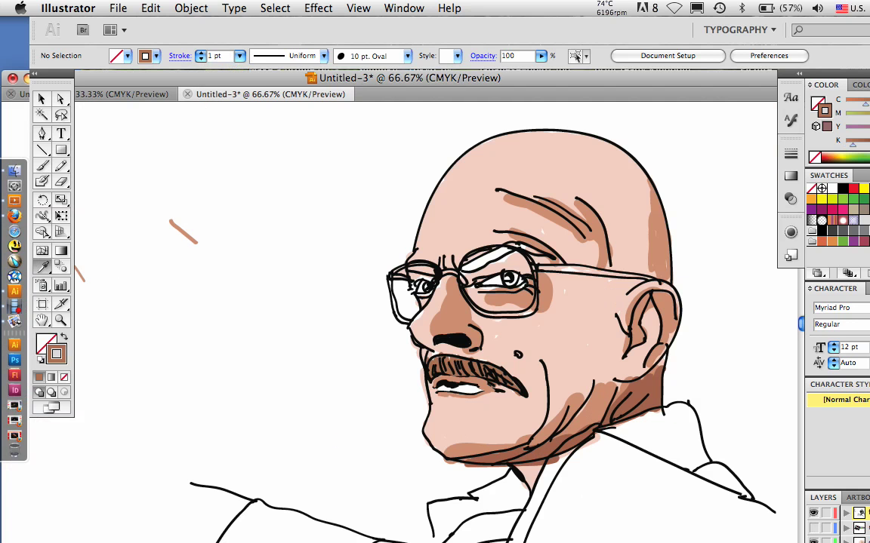
left_click(240, 55)
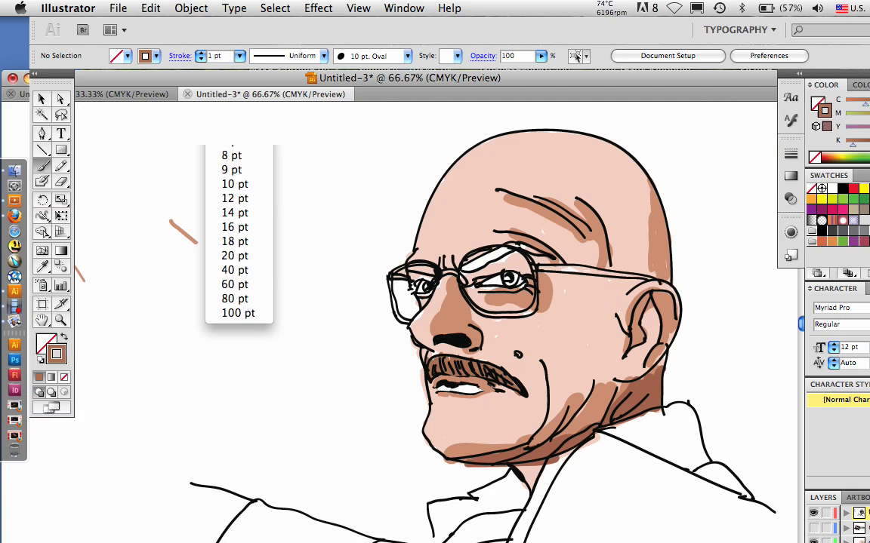
left_click(237, 26)
left_click_drag(465, 268, 490, 260)
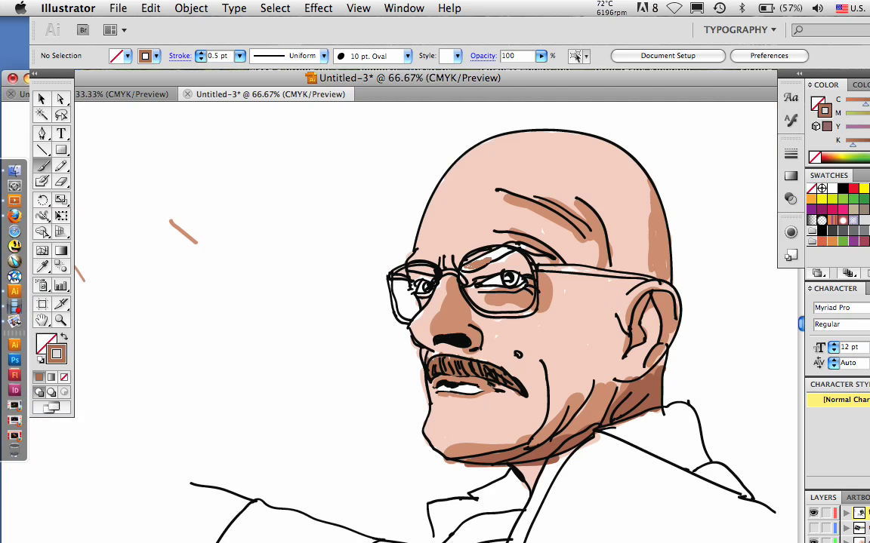
left_click_drag(477, 261, 512, 248)
left_click_drag(486, 256, 521, 247)
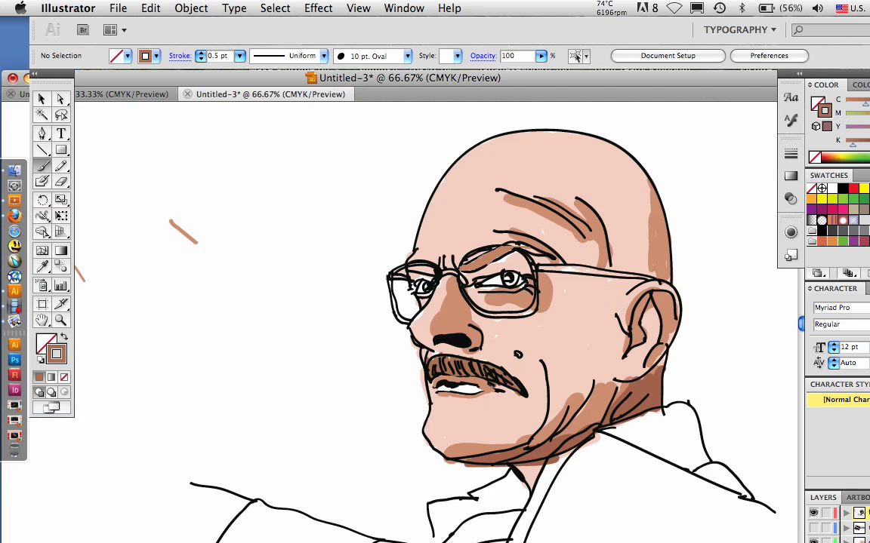
left_click_drag(462, 258, 533, 249)
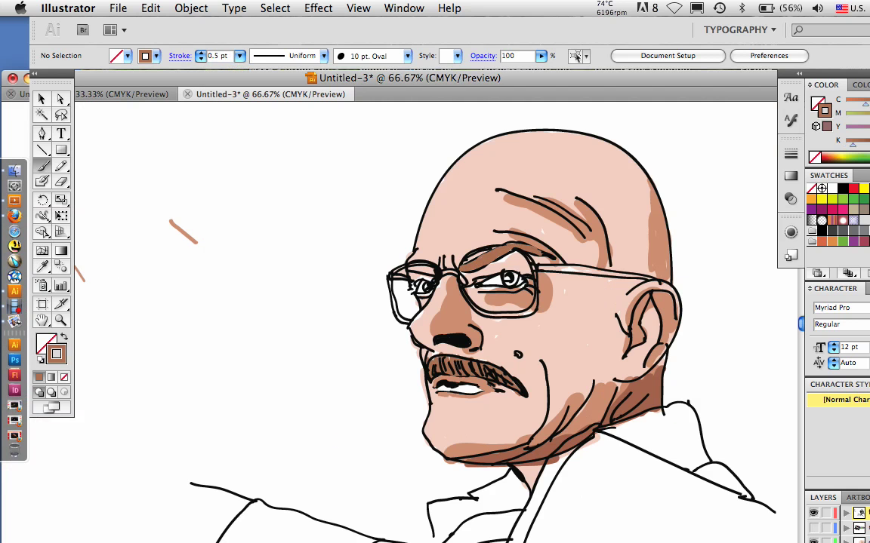
left_click_drag(410, 276, 435, 279)
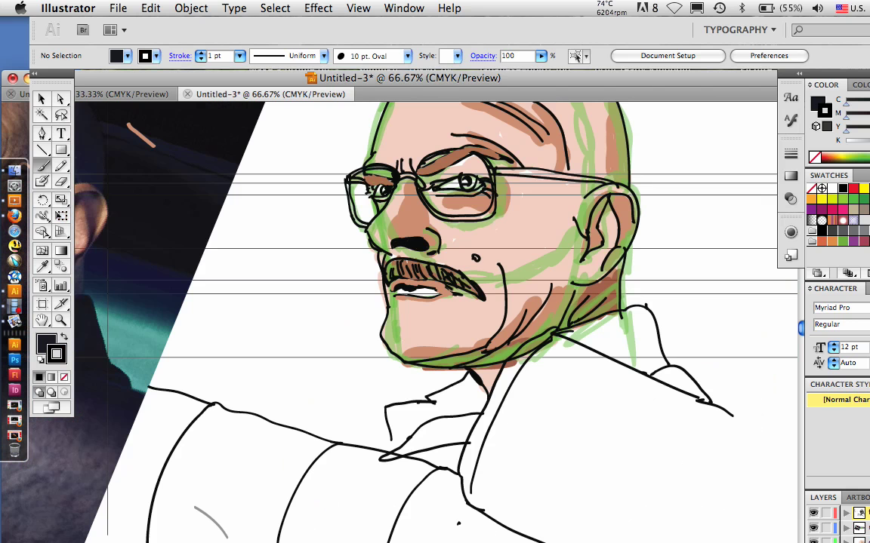
Step: Try filling the shirt collar behind the neck with dark grey 1 pt brush strokes
mouse_move(666, 367)
left_mouse_down()
mouse_move(620, 333)
mouse_move(601, 344)
left_mouse_up()
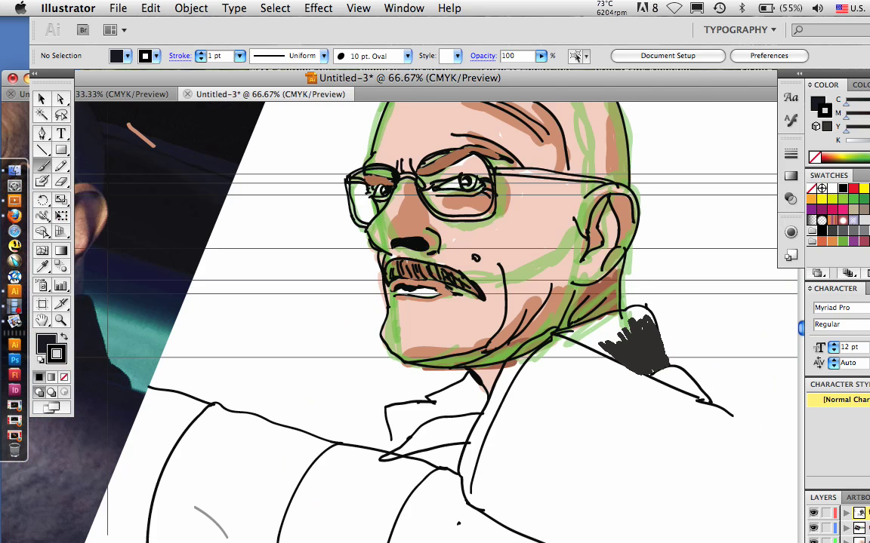
left_click_drag(601, 344, 566, 330)
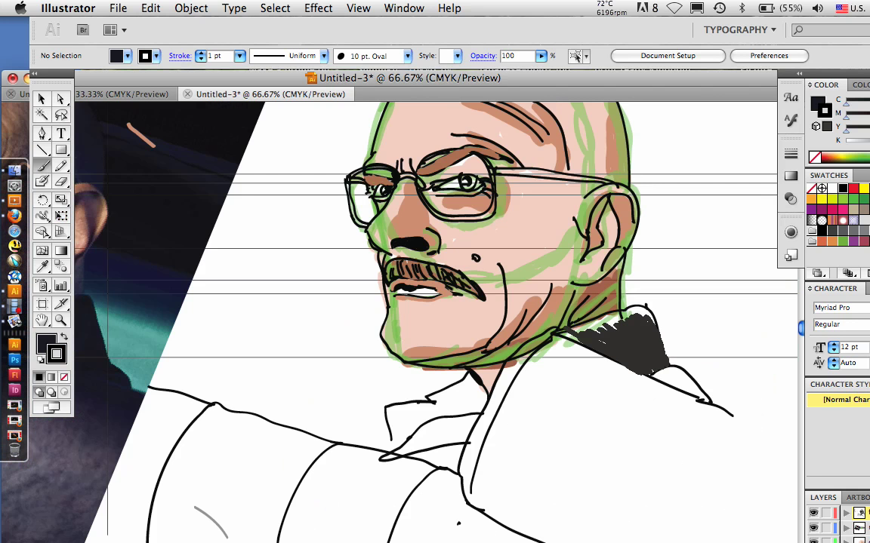
mouse_move(585, 330)
left_mouse_down()
mouse_move(651, 311)
mouse_move(575, 331)
left_mouse_up()
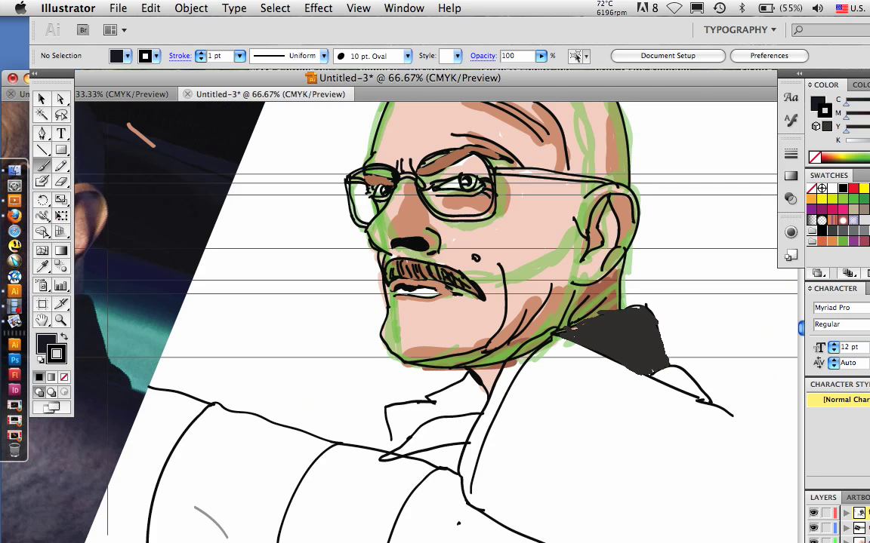
left_click_drag(585, 319, 598, 314)
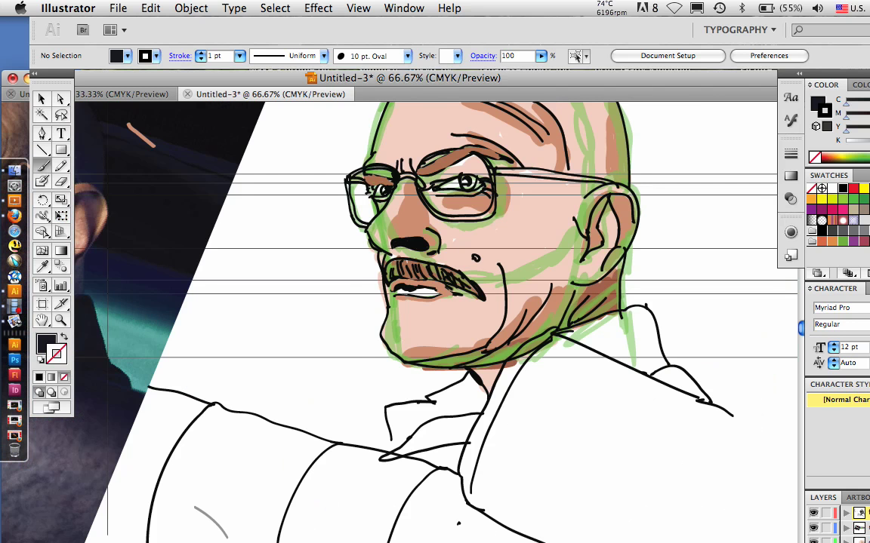
Step: Fill the shirt collar behind the neck with dark navy 1 pt brush strokes
left_click_drag(628, 340, 651, 366)
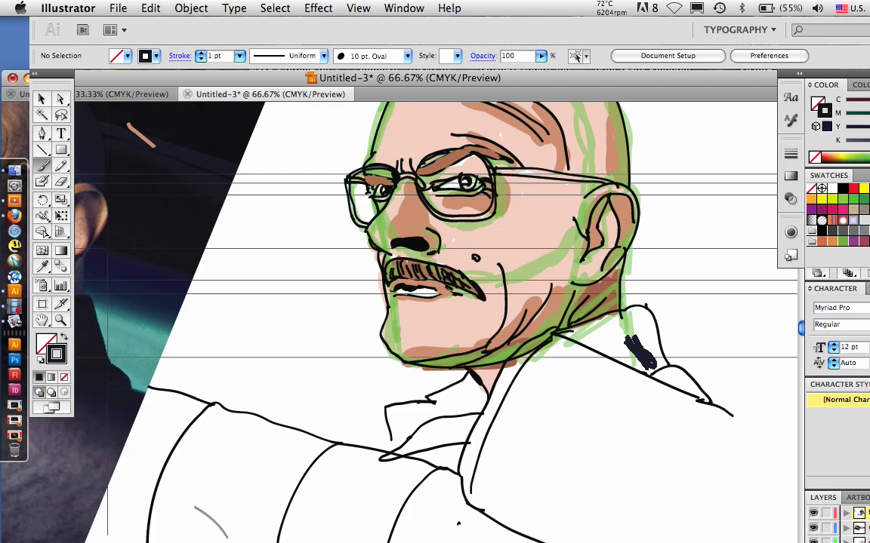
left_click_drag(649, 321, 604, 343)
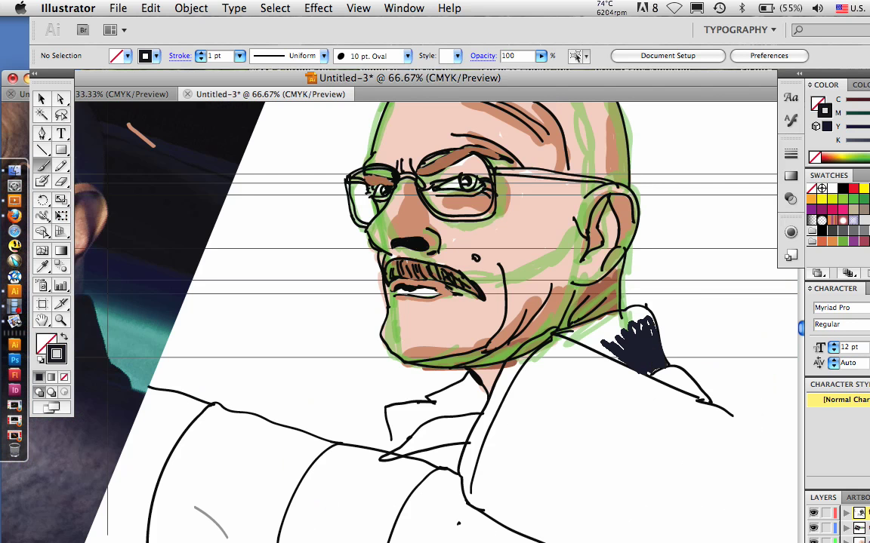
left_click_drag(626, 328, 570, 334)
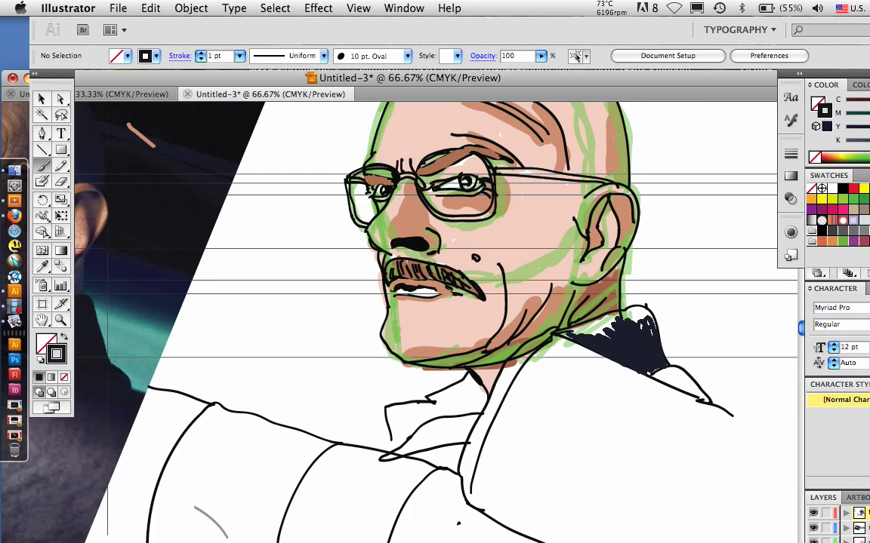
mouse_move(649, 311)
left_mouse_down()
mouse_move(623, 327)
mouse_move(570, 333)
left_mouse_up()
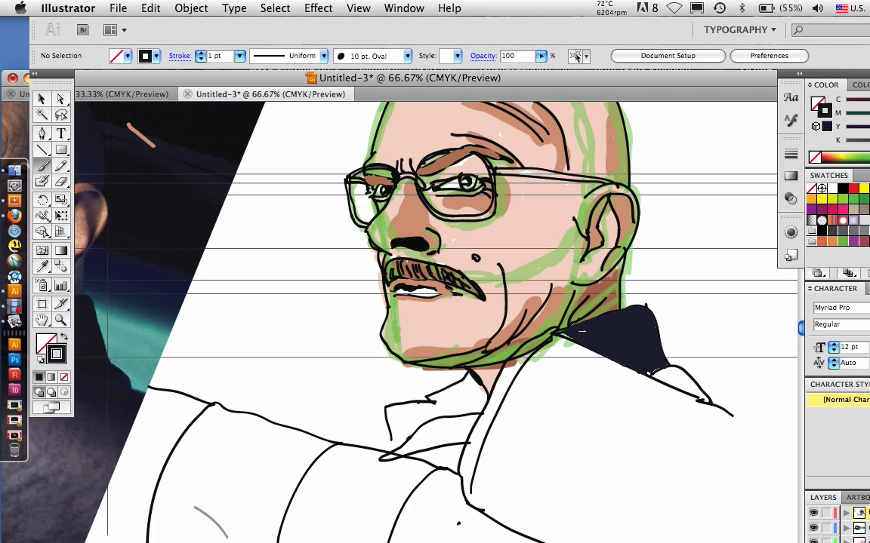
left_click_drag(582, 332, 651, 371)
Step: Outline and fill the front of the shirt collar below the chin with dark navy 1 pt brush strokes
left_click_drag(438, 325, 466, 334)
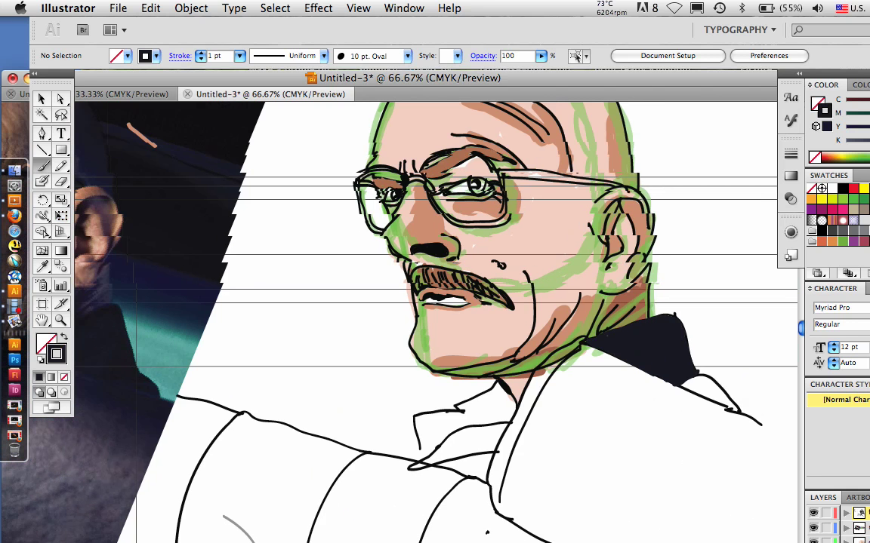
left_click_drag(420, 438, 517, 411)
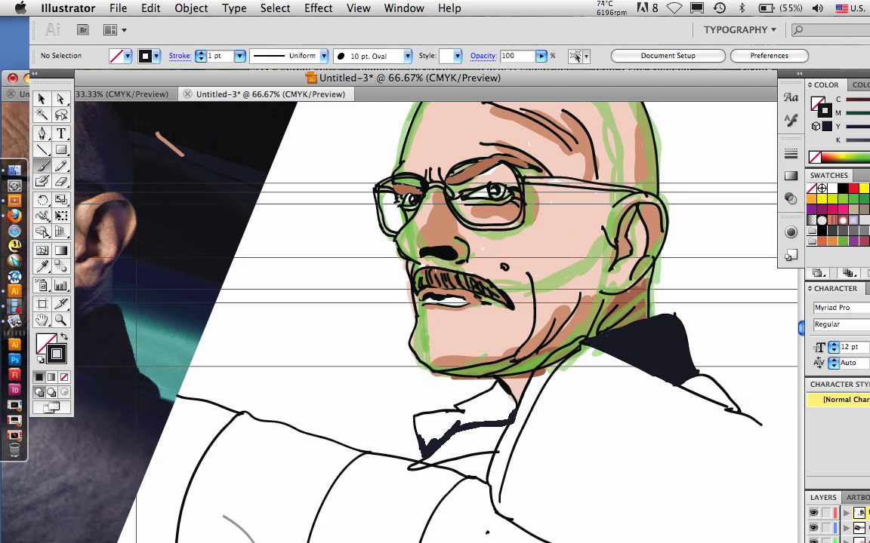
left_click_drag(517, 410, 474, 403)
left_click_drag(420, 417, 480, 410)
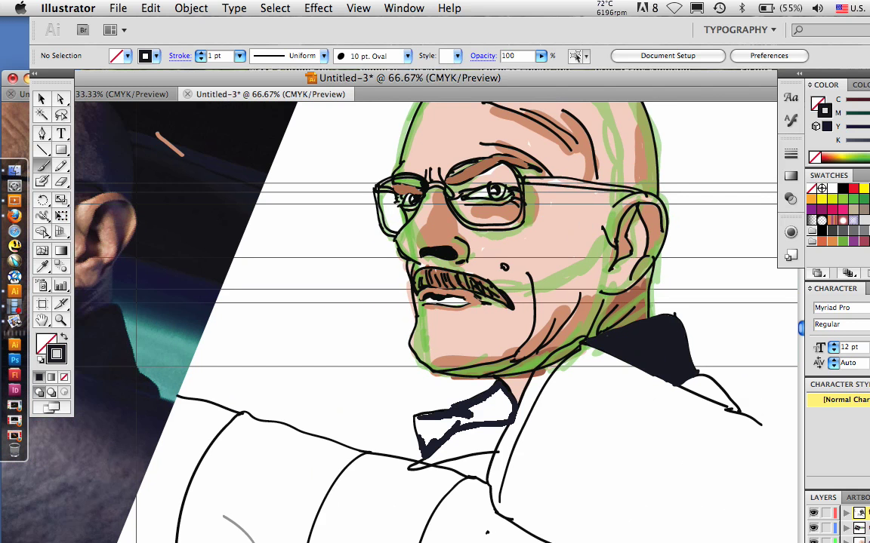
left_click_drag(418, 415, 453, 427)
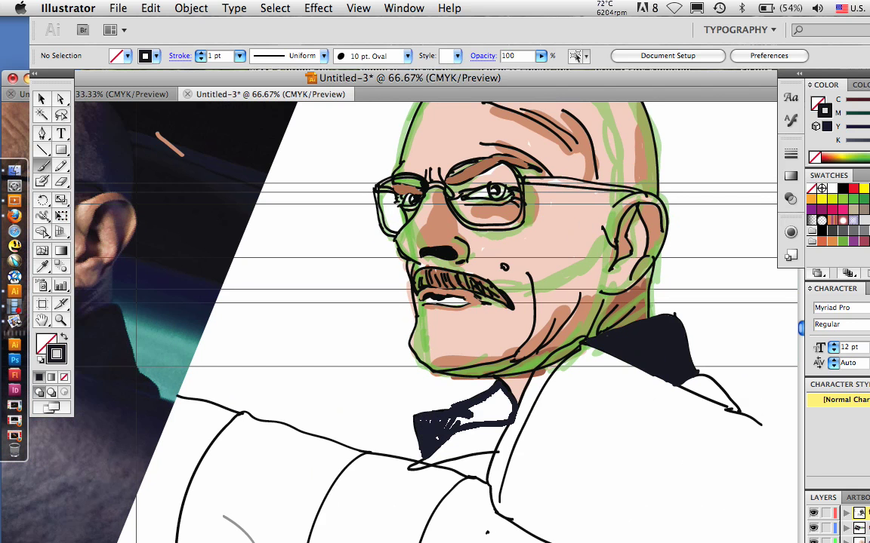
left_click_drag(452, 428, 498, 417)
left_click_drag(472, 414, 507, 408)
left_click_drag(505, 393, 490, 413)
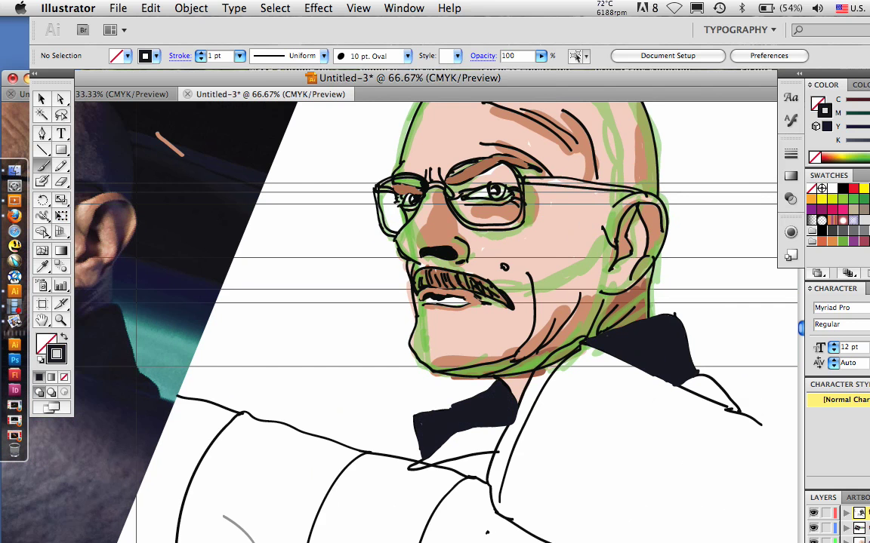
Step: Try preparing the dark green eye colour by setting the fill to 314F26 for the Paintbrush
left_click_drag(453, 332, 403, 381)
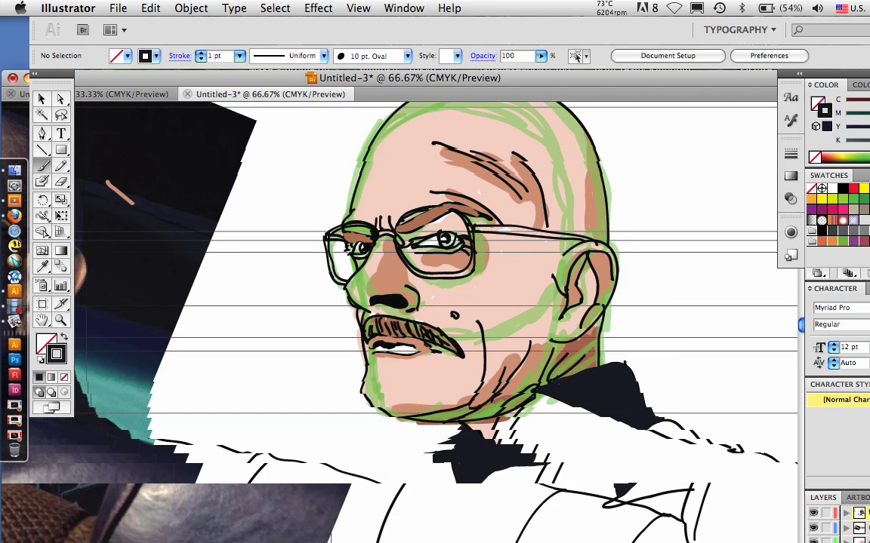
scroll(399, 317, "left", 5)
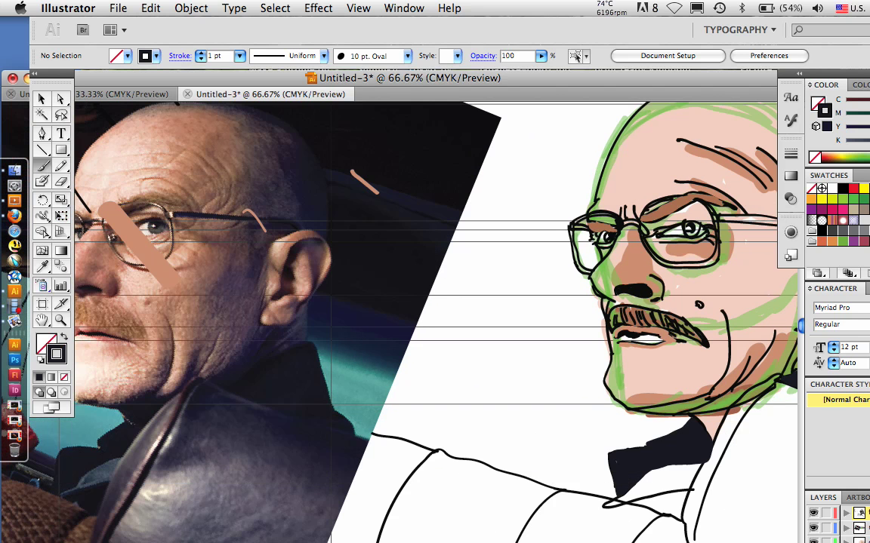
left_click_drag(675, 182, 716, 193)
key("i")
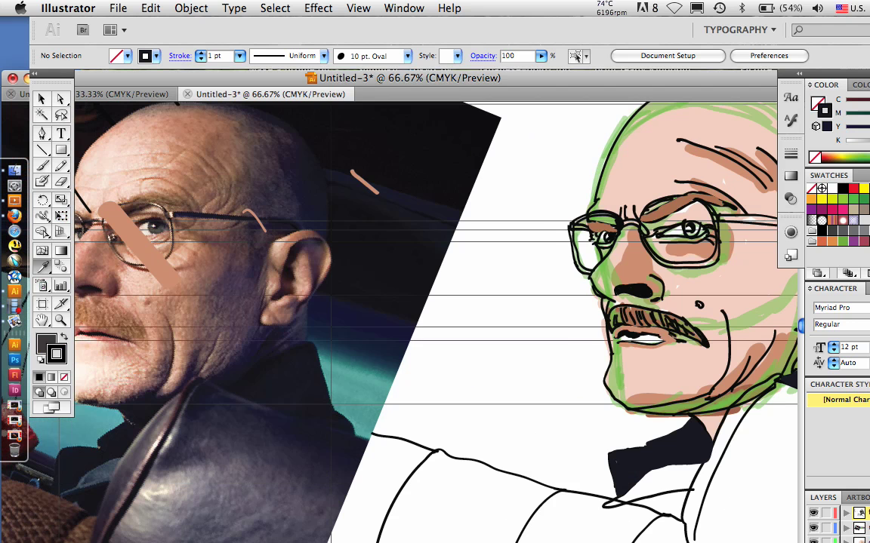
double_click(46, 344)
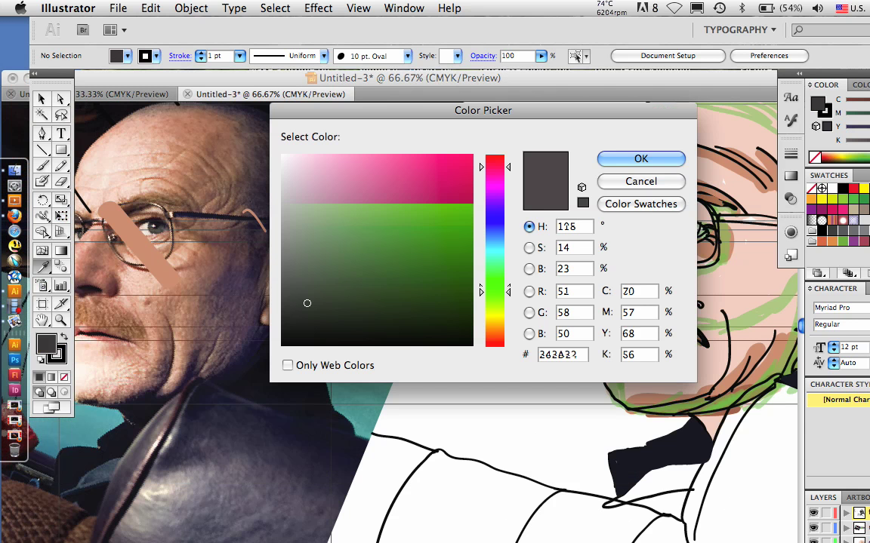
left_click_drag(307, 303, 380, 288)
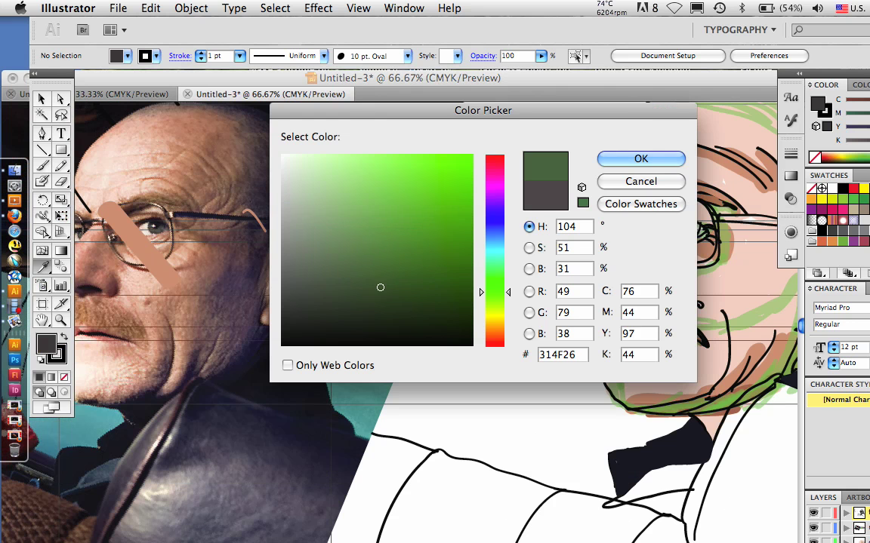
key("Return")
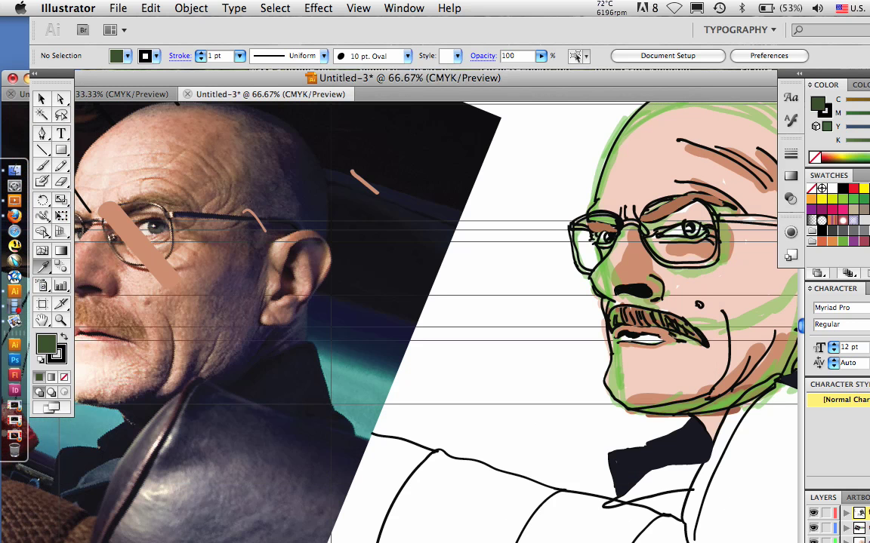
key("b")
key("slash")
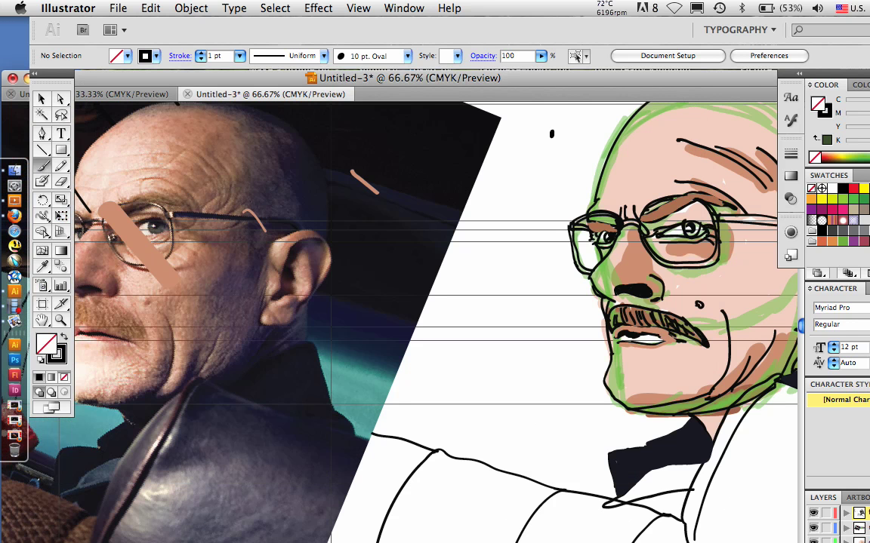
key("slash")
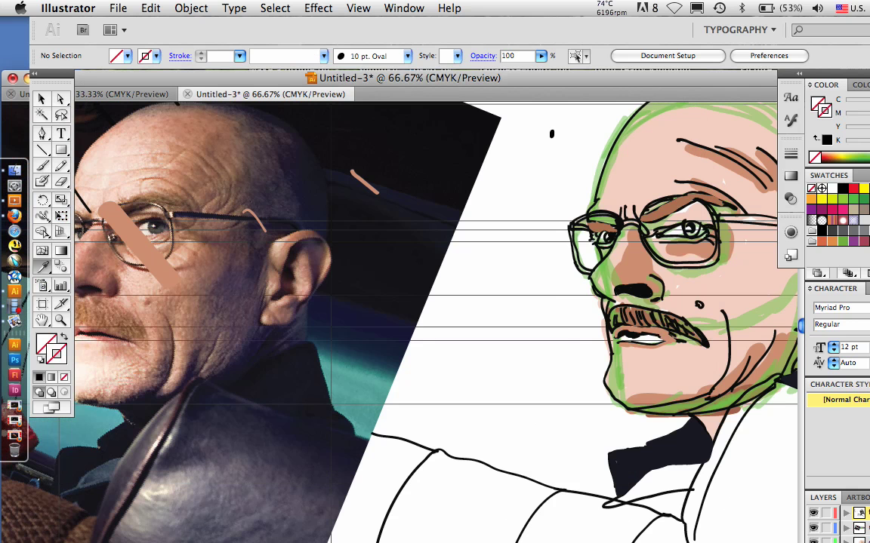
Step: Set the stroke colour to dark green 0D5B2C and brush both irises behind the glasses at 1 pt
double_click(58, 354)
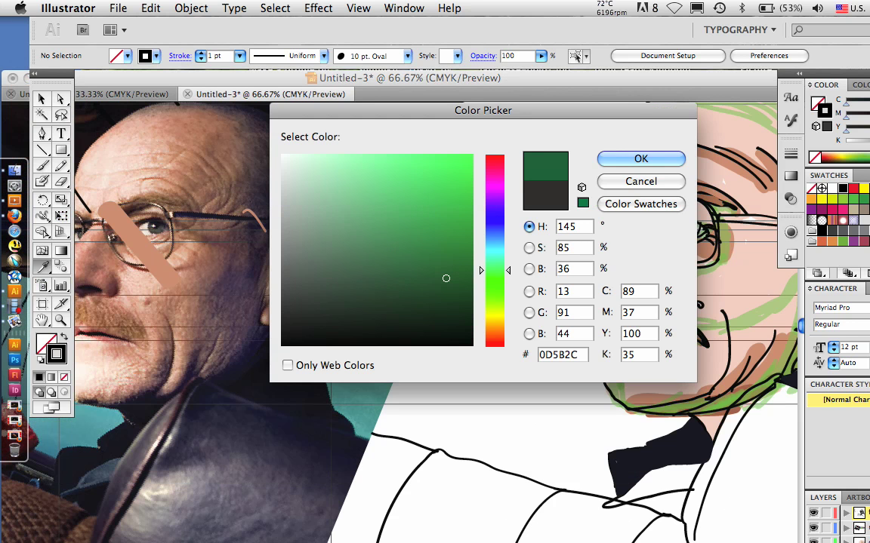
key("Return")
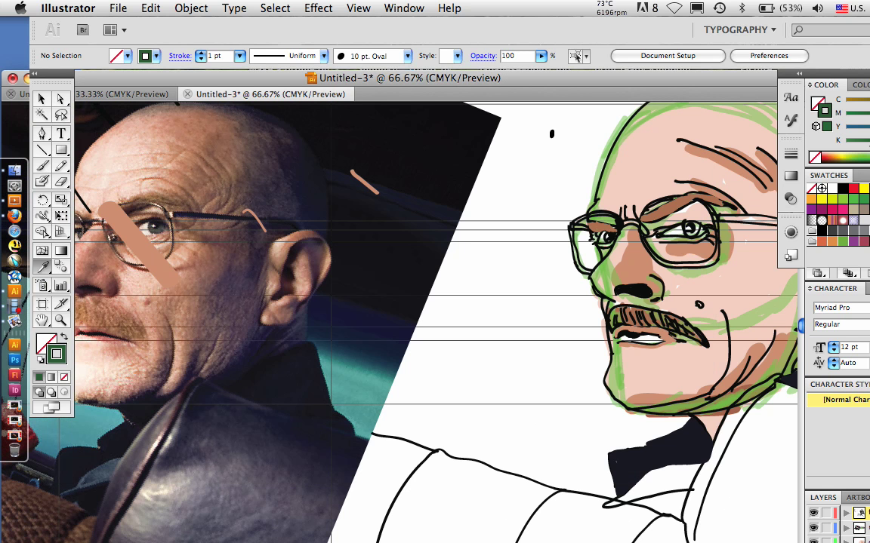
key("b")
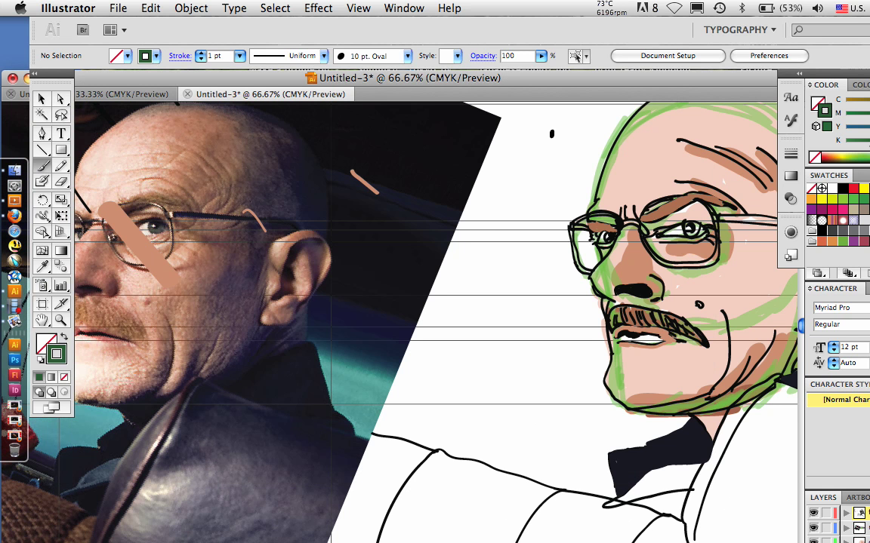
left_click_drag(696, 225, 687, 233)
Step: Hide the reference photo and the green construction sketch behind the caricature
left_click(813, 528)
left_click_drag(483, 325, 416, 326)
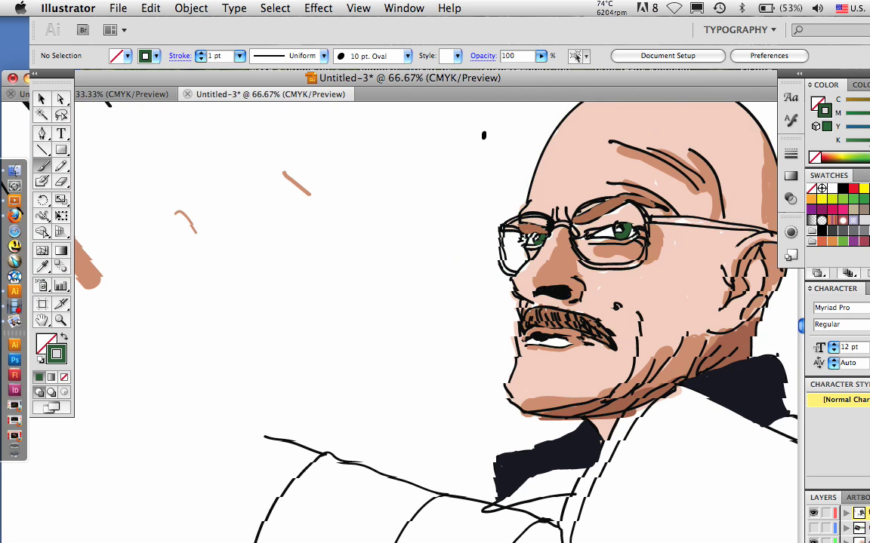
left_click_drag(483, 324, 420, 331)
left_click(54, 540)
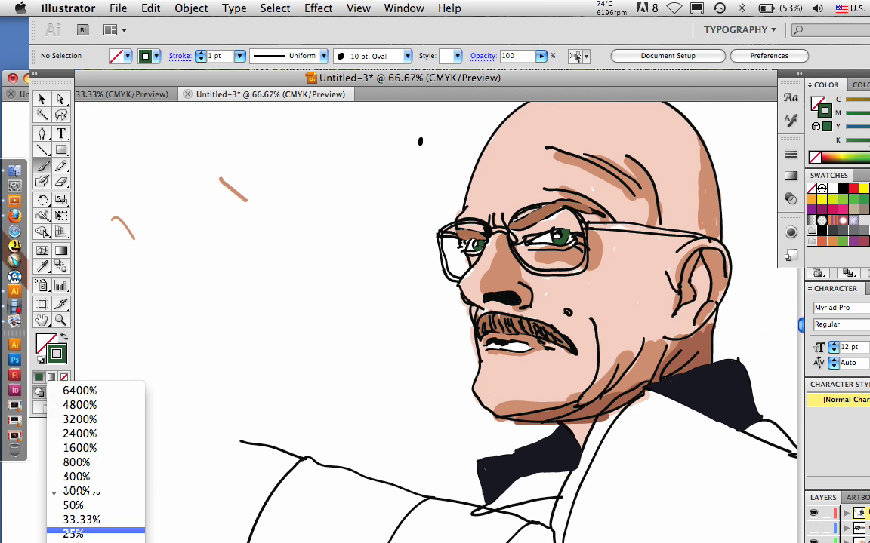
left_click(80, 519)
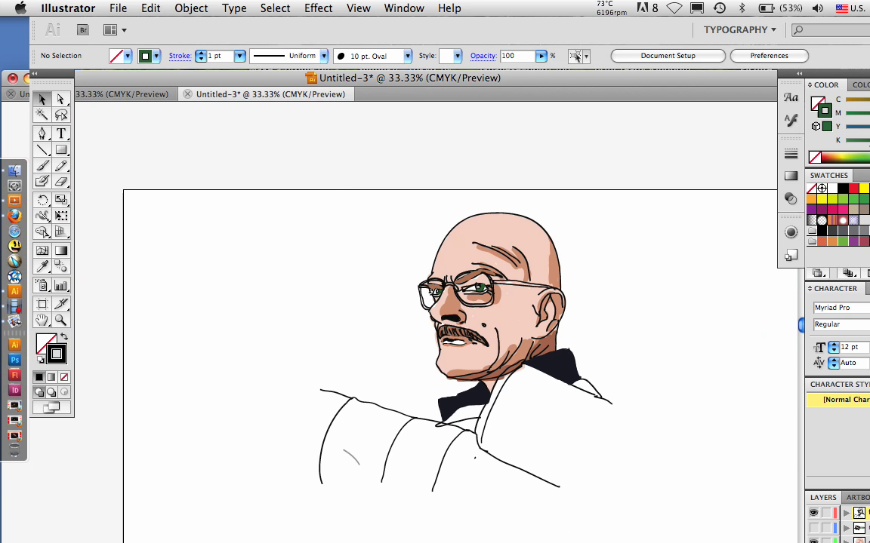
Step: Delete the black jacket outline paths below the collar, keeping the short shoulder line behind the neck
left_click_drag(286, 350, 423, 468)
key("Delete")
left_click_drag(421, 459, 608, 504)
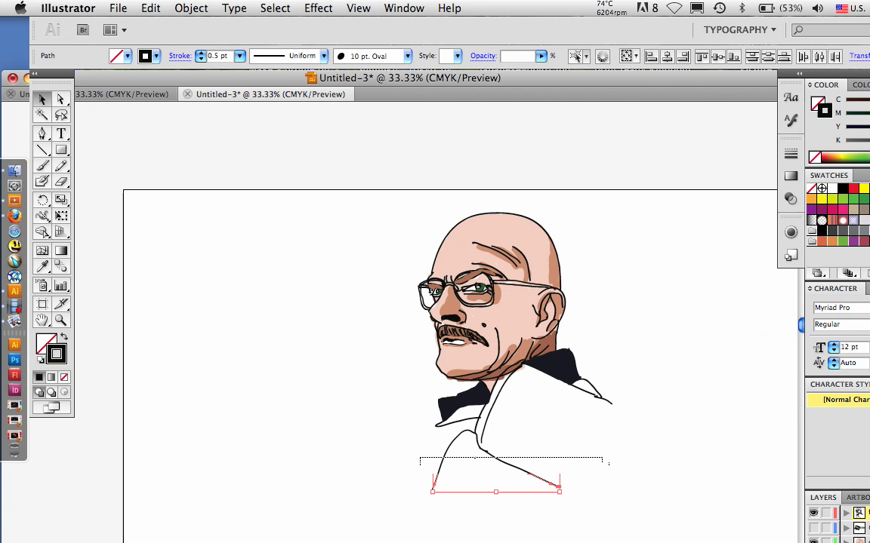
key("Delete")
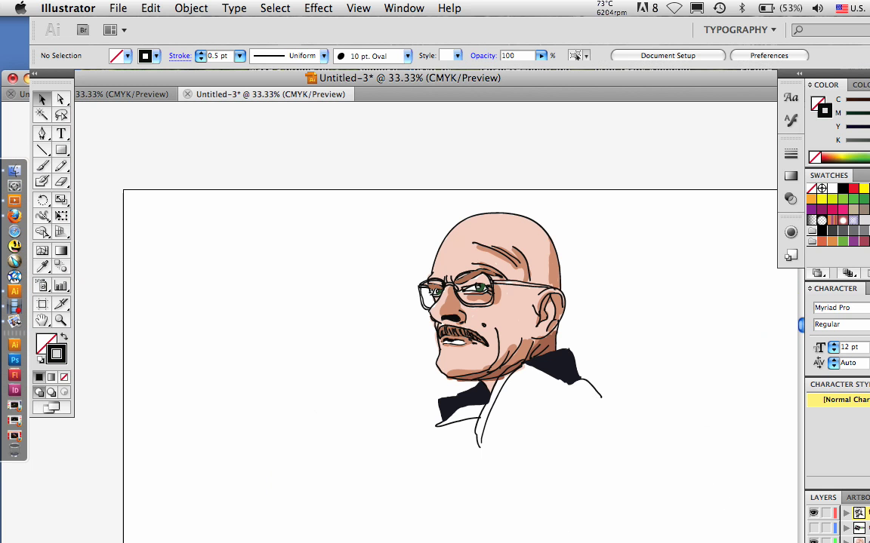
key("Delete")
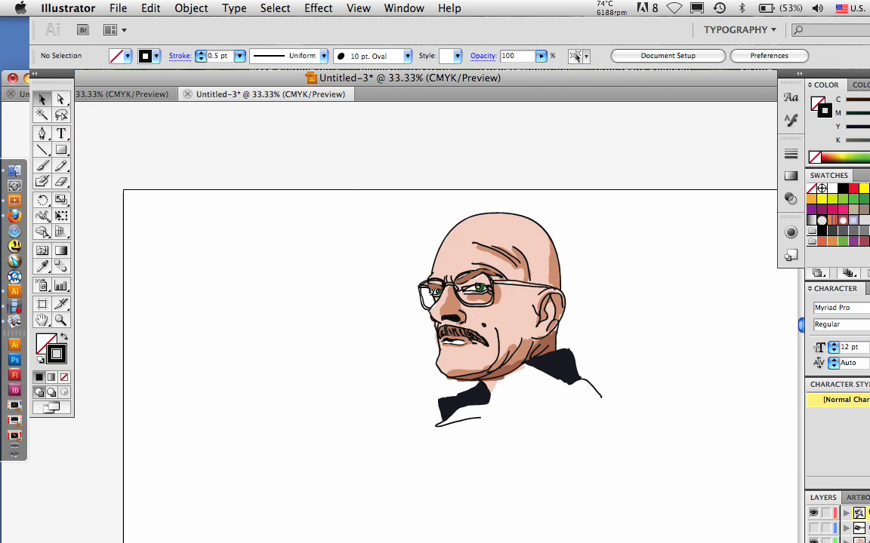
left_click(458, 421)
key("Delete")
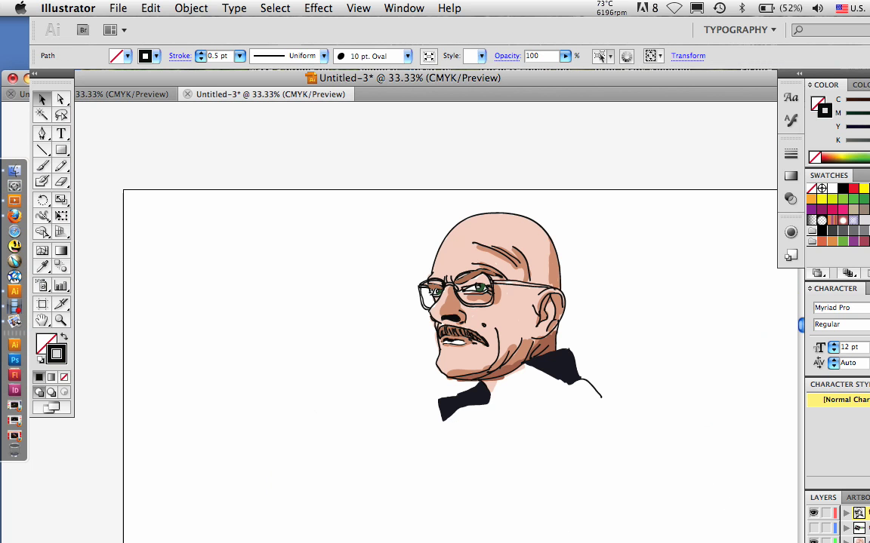
key("super+shift+a")
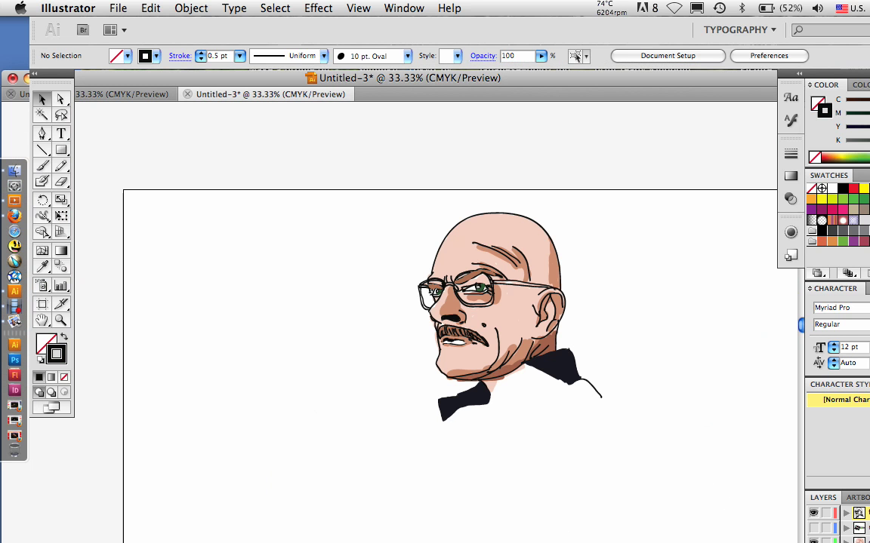
Step: Sample the collar's dark navy and brush a 1 pt stroke joining its front and back parts below the jaw
key("i")
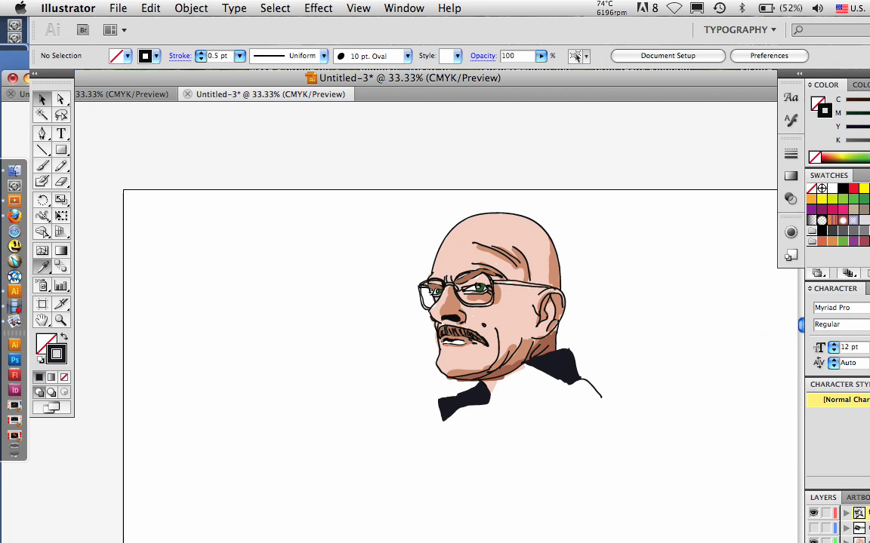
left_click(561, 367)
key("b")
left_click_drag(491, 397, 538, 374)
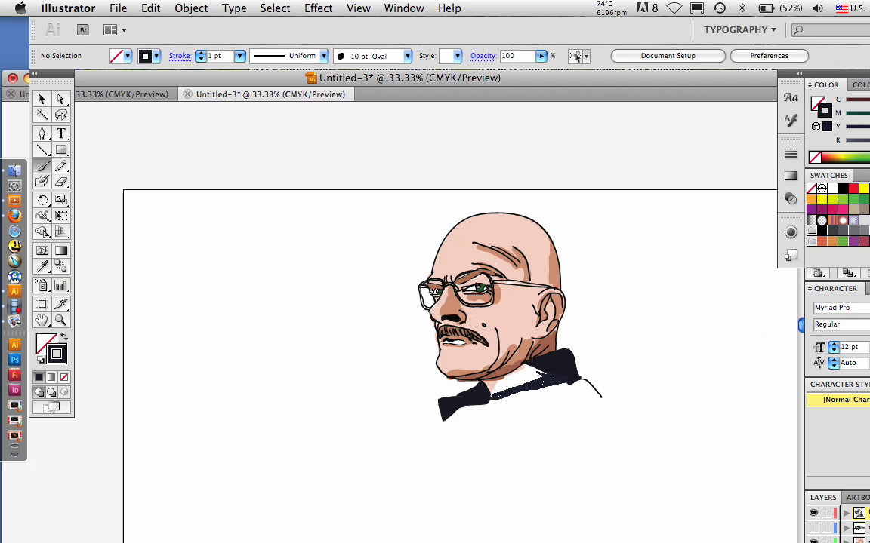
Step: Fill the shirt between the collar parts and down to the shoulders with dark navy 3 pt brush strokes
left_click(239, 56)
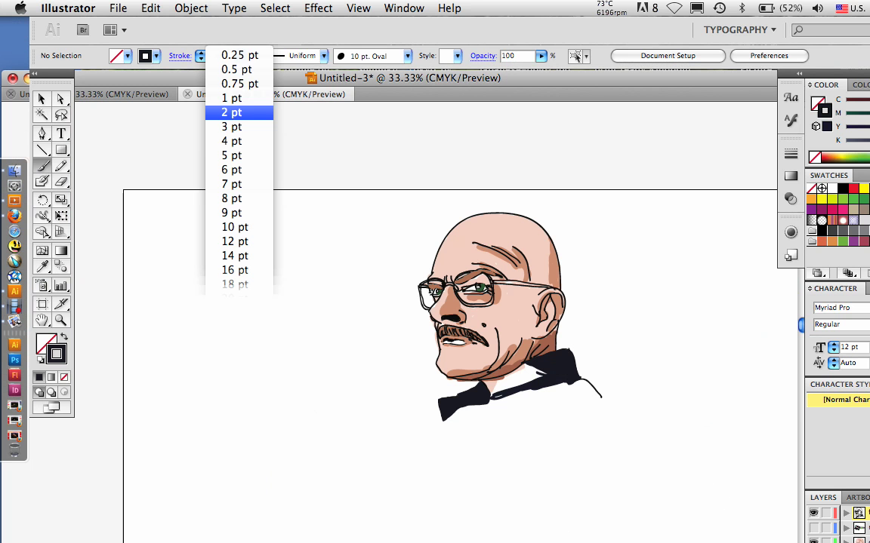
left_click(232, 127)
left_click_drag(496, 392, 545, 368)
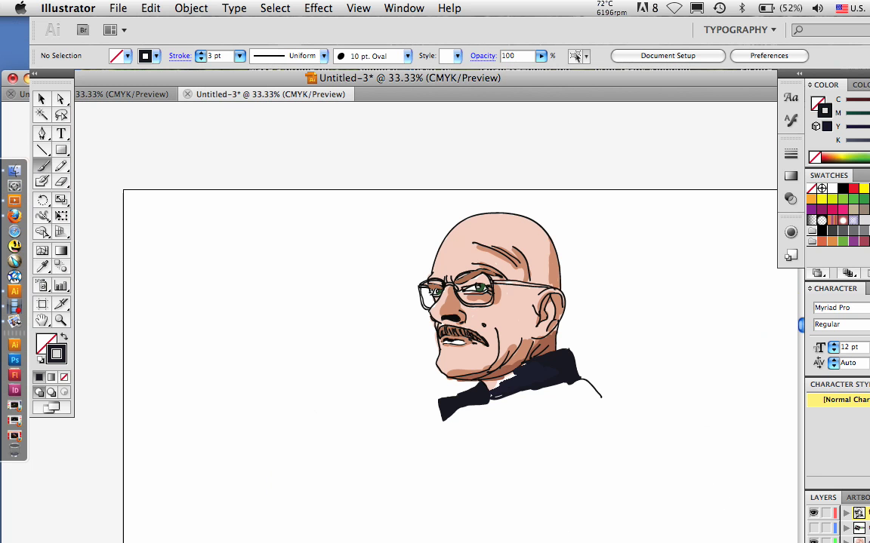
left_click_drag(516, 374, 494, 392)
mouse_move(495, 401)
left_mouse_down()
mouse_move(560, 404)
mouse_move(598, 394)
left_mouse_up()
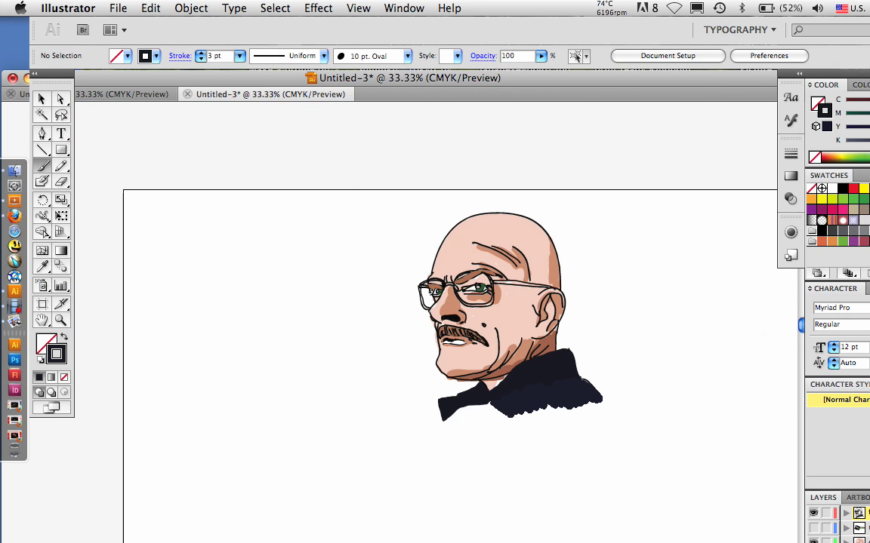
left_click_drag(449, 412, 506, 408)
left_click_drag(447, 421, 601, 402)
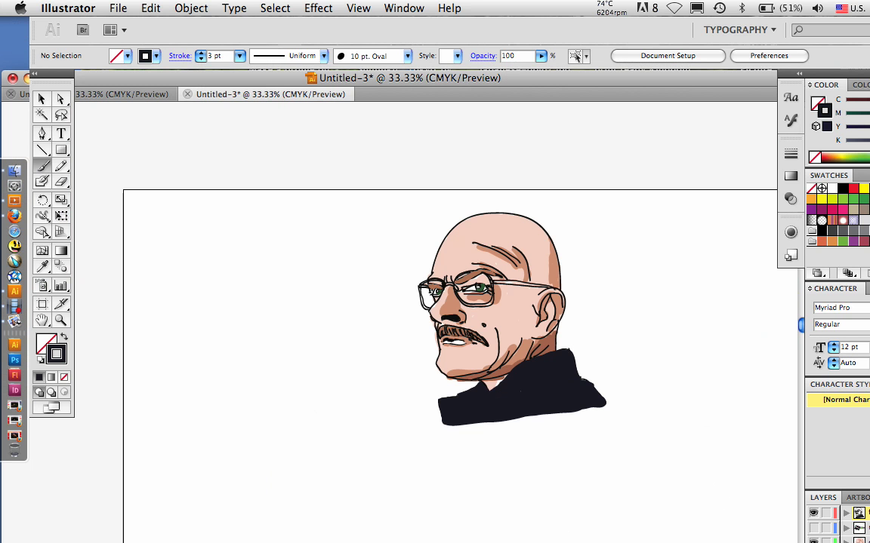
Step: Set the stroke colour to near-black navy 010211 and brush 3 pt fold shadows across the collar and shirt
key("i")
key("i")
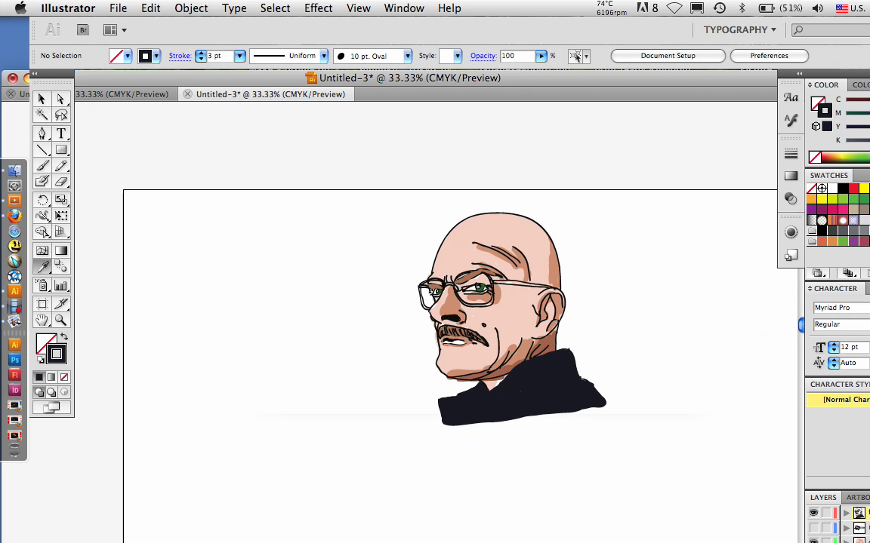
double_click(56, 354)
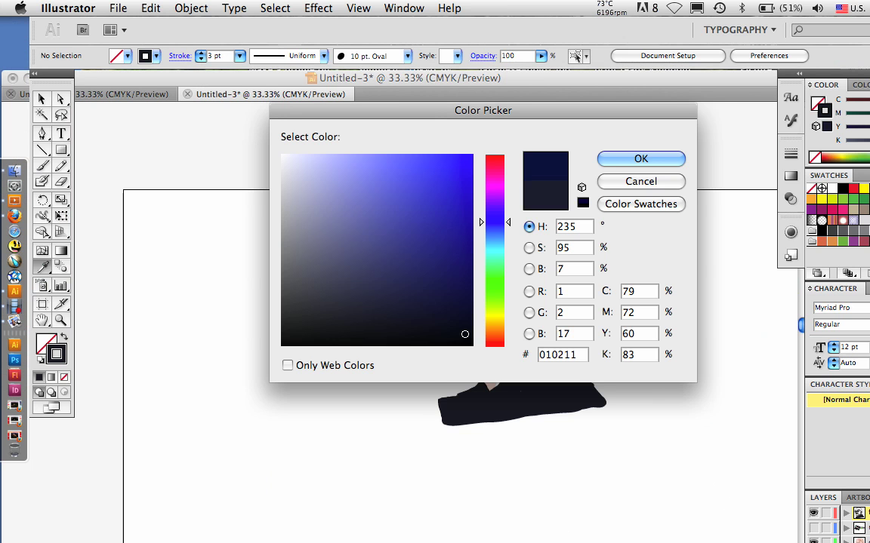
key("Return")
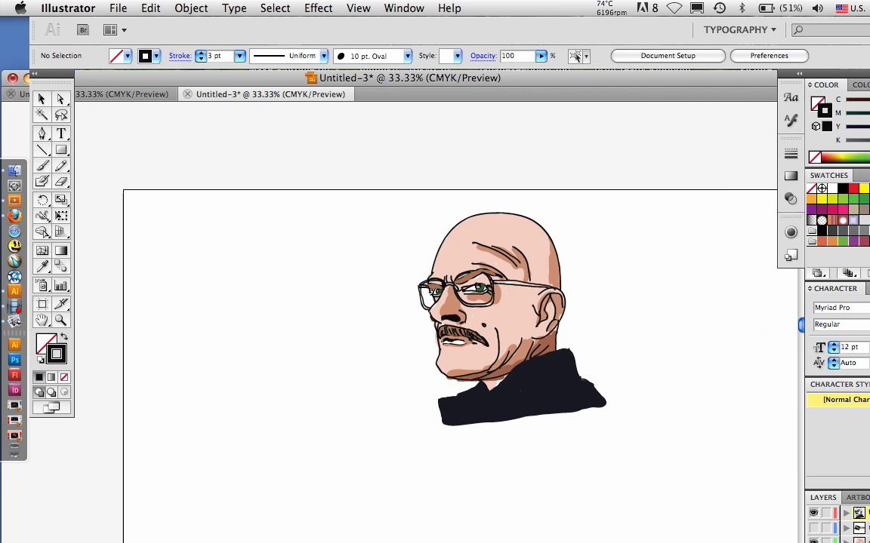
key("b")
left_click_drag(575, 362, 515, 413)
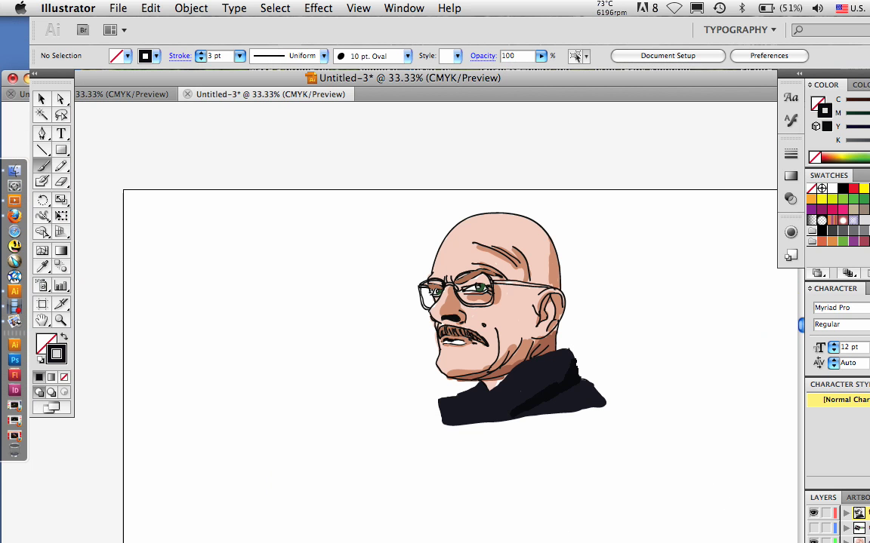
left_click_drag(575, 374, 599, 394)
left_click_drag(477, 401, 494, 419)
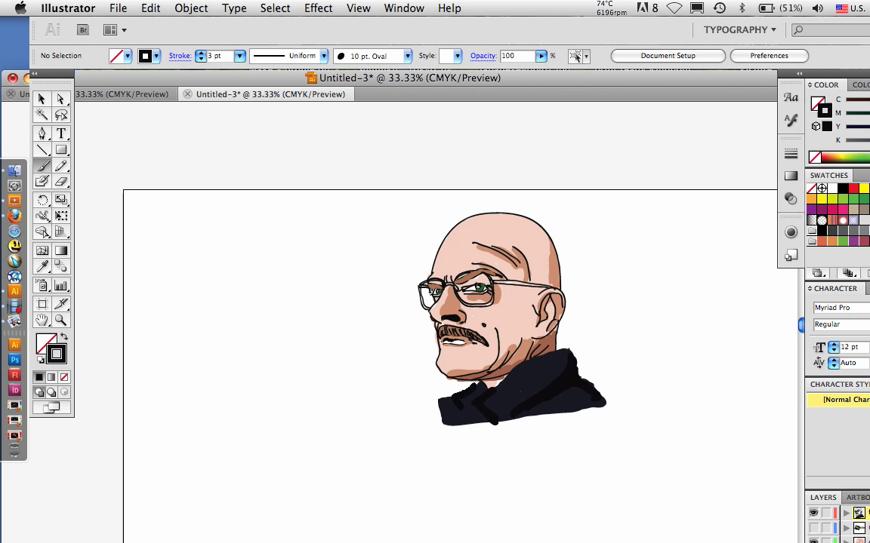
Step: Undo the misplaced strokes at the collar's front end, and outline that end and the upper edge with near-black 3 pt strokes
left_click(150, 9)
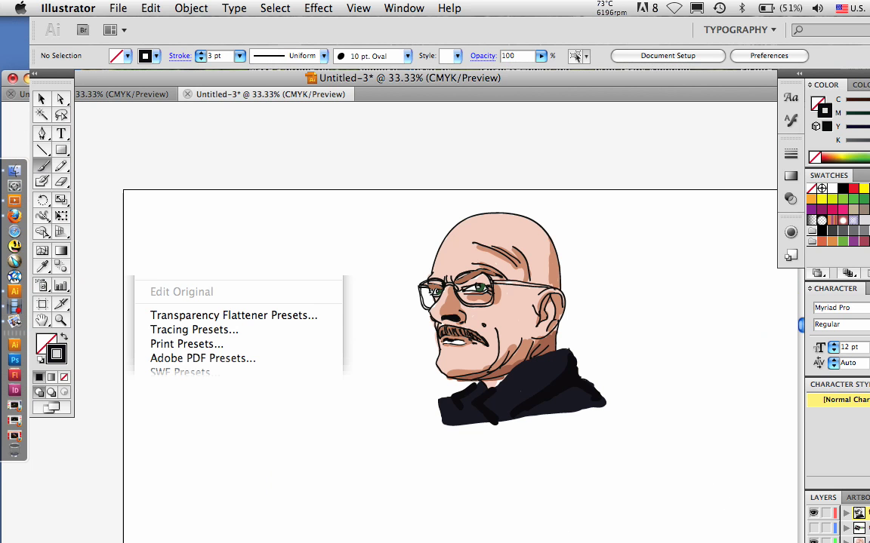
left_click(214, 27)
left_click_drag(438, 401, 442, 423)
left_click(151, 9)
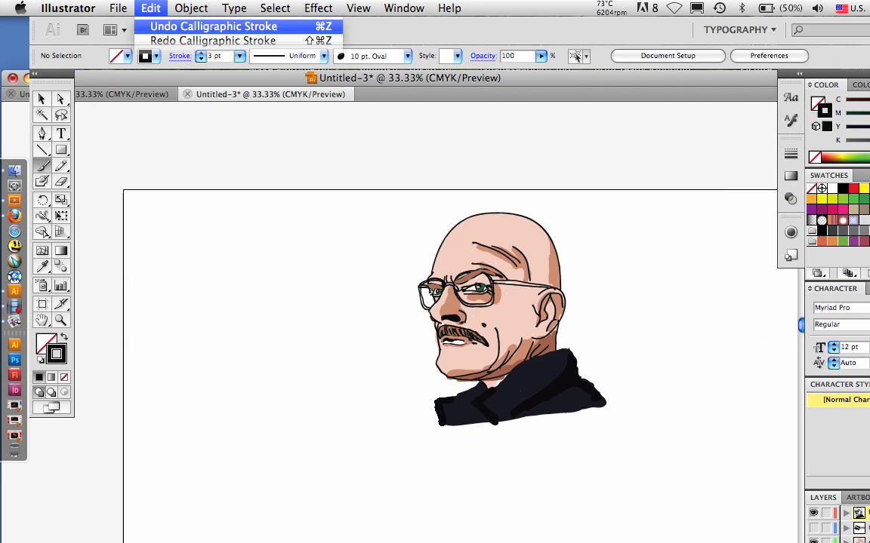
left_click(213, 26)
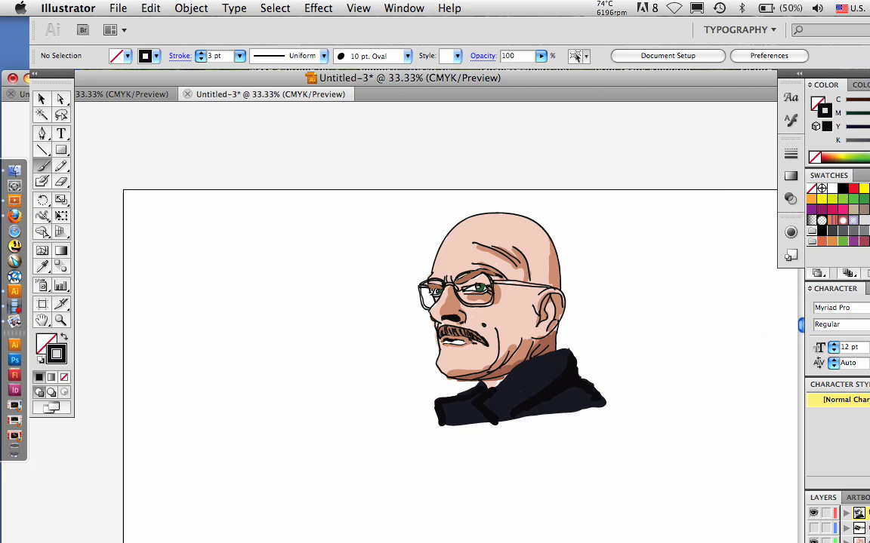
left_click_drag(495, 392, 574, 354)
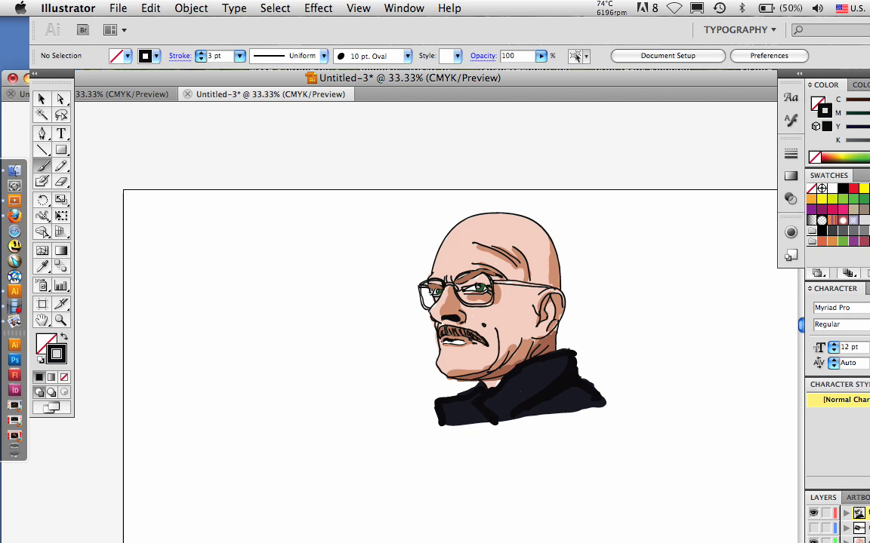
key("v")
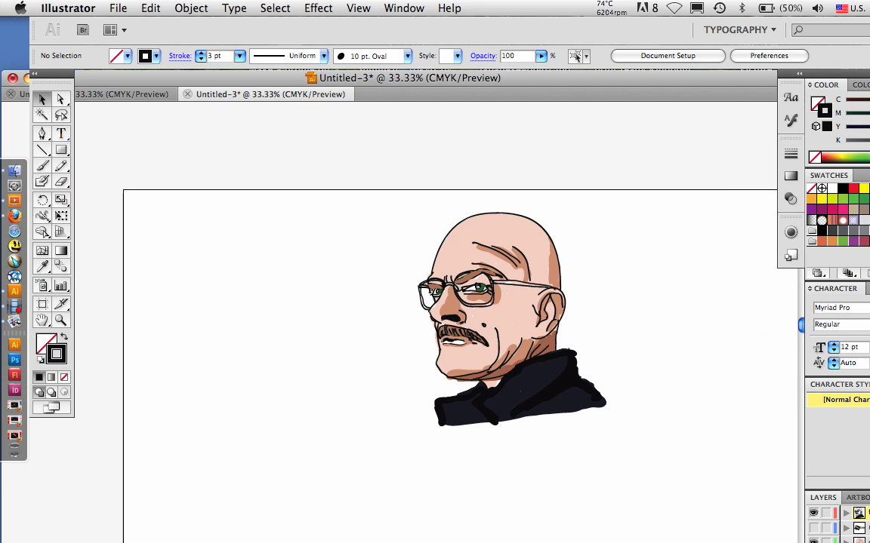
Step: Brush a near-black 3 pt speech bubble outline in the empty space in front of the face, its tail pointing toward the mouth
key("b")
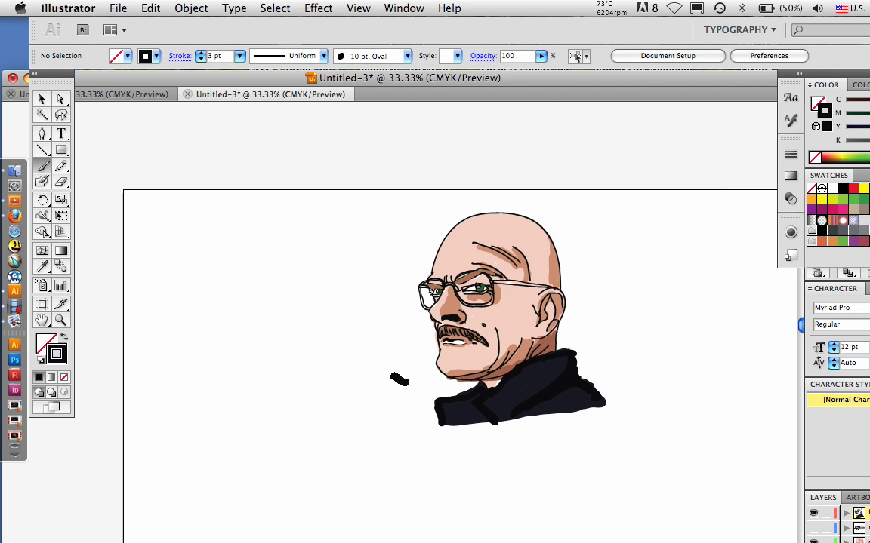
left_click_drag(408, 383, 404, 381)
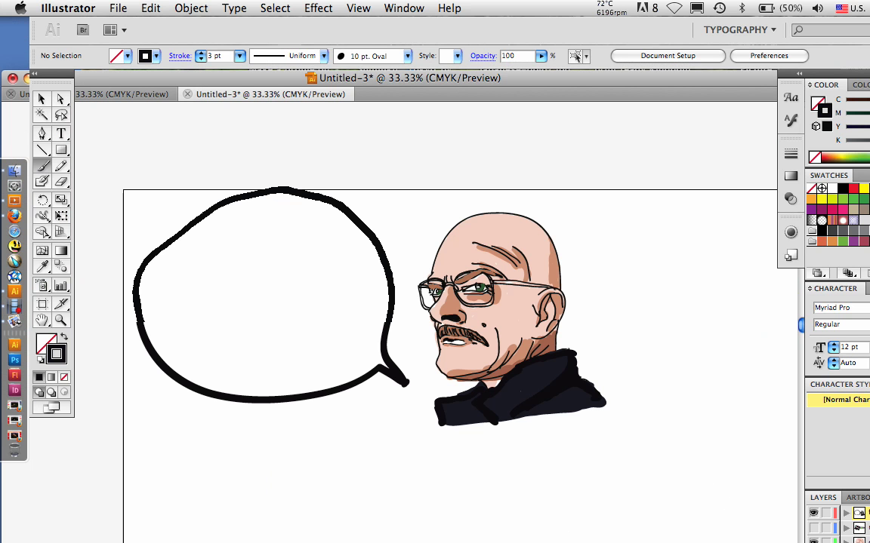
Step: Add an area text frame inside the speech bubble reading "bee sure to subscribe to followerofgod100 and thanks for watching."
key("t")
left_click_drag(176, 260, 357, 364)
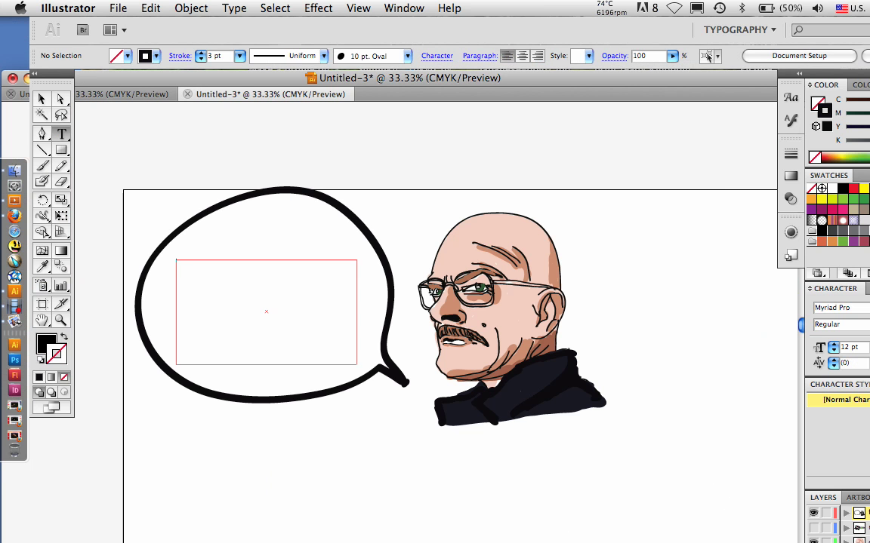
type("He")
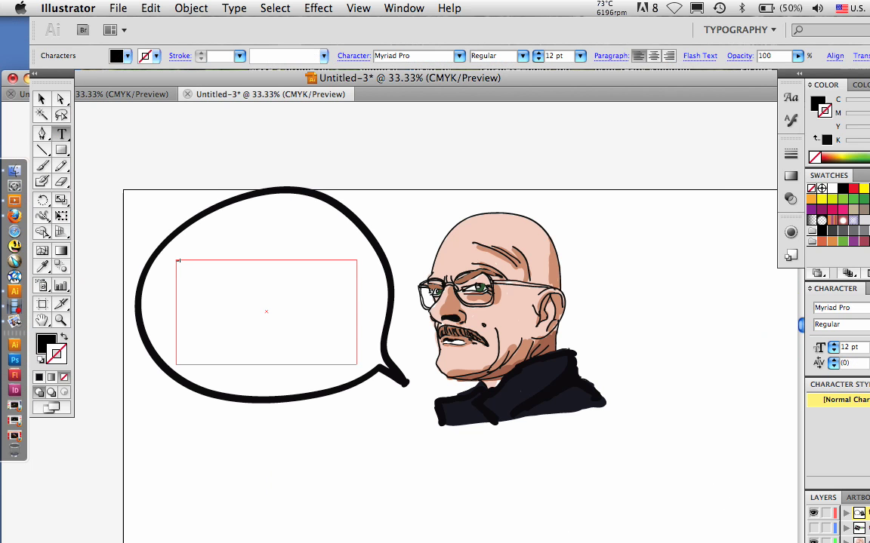
type("llo my name is Waltery name Whou're goddamn right")
Step: Set all the speech bubble text to 60 pt and correct its first word from "bee" to "be"
key("super+a")
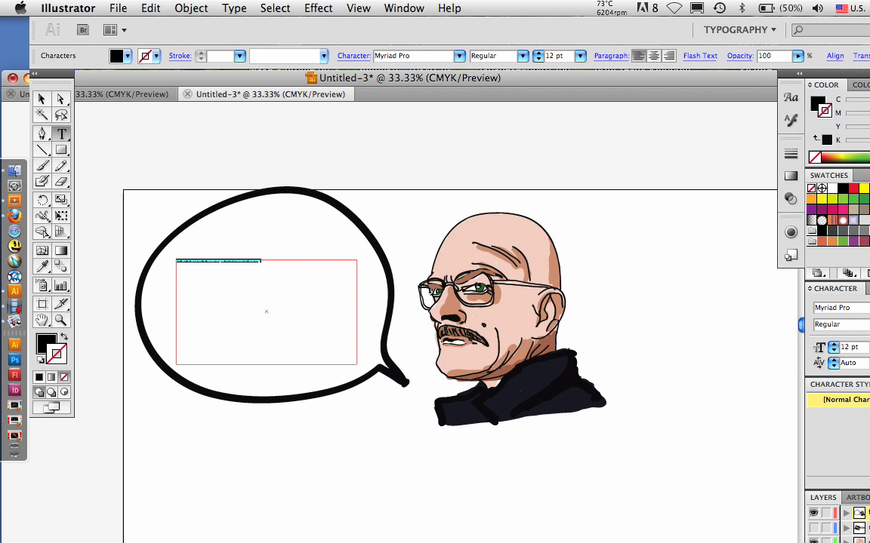
left_click(580, 56)
left_click(572, 156)
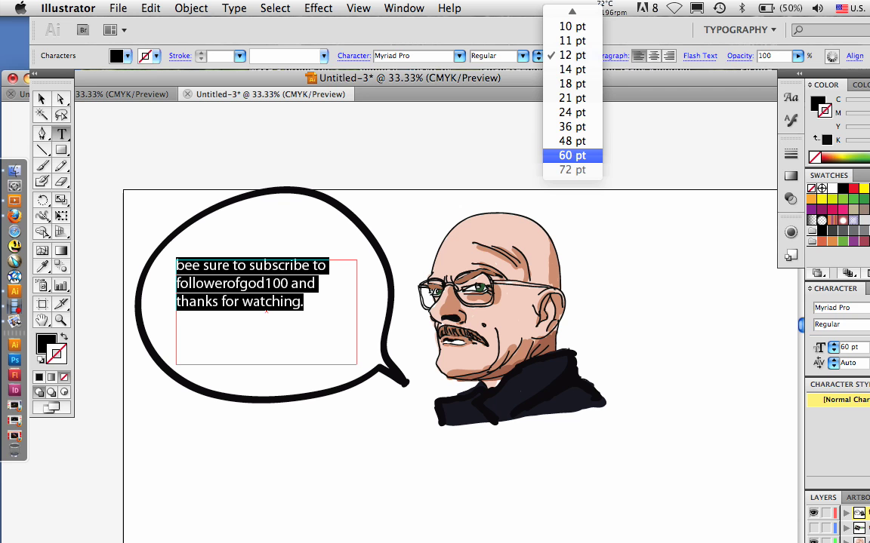
left_click(200, 265)
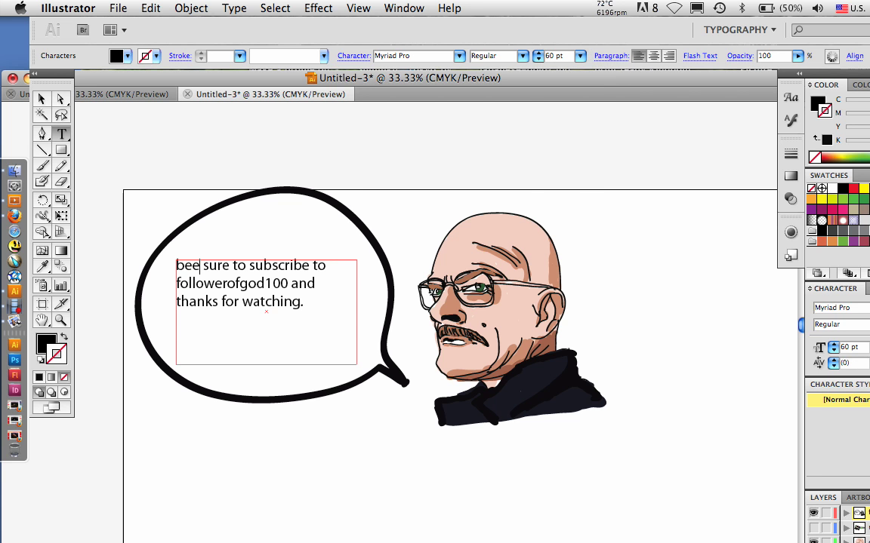
key("BackSpace")
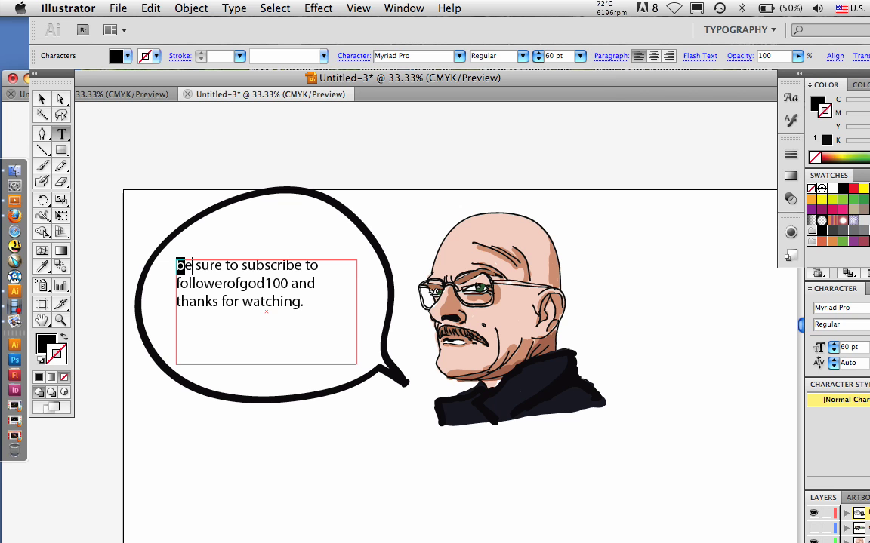